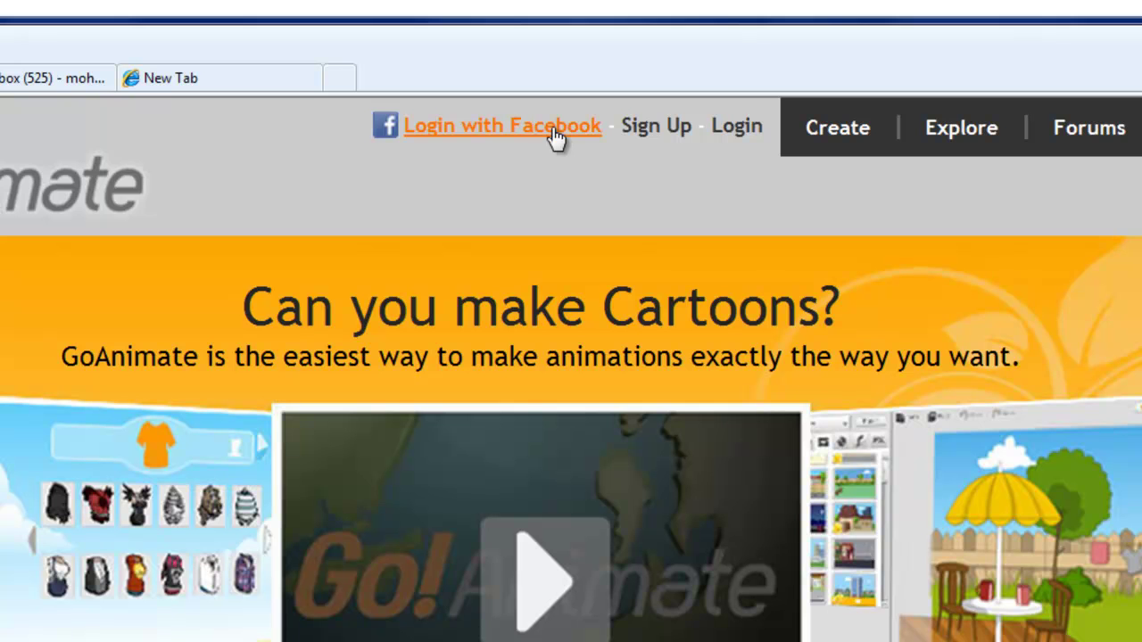
Step: Log in with Facebook and open the animation "Biduk Lalu Kiambang Bertaut" for playback at a higher volume
left_click(555, 134)
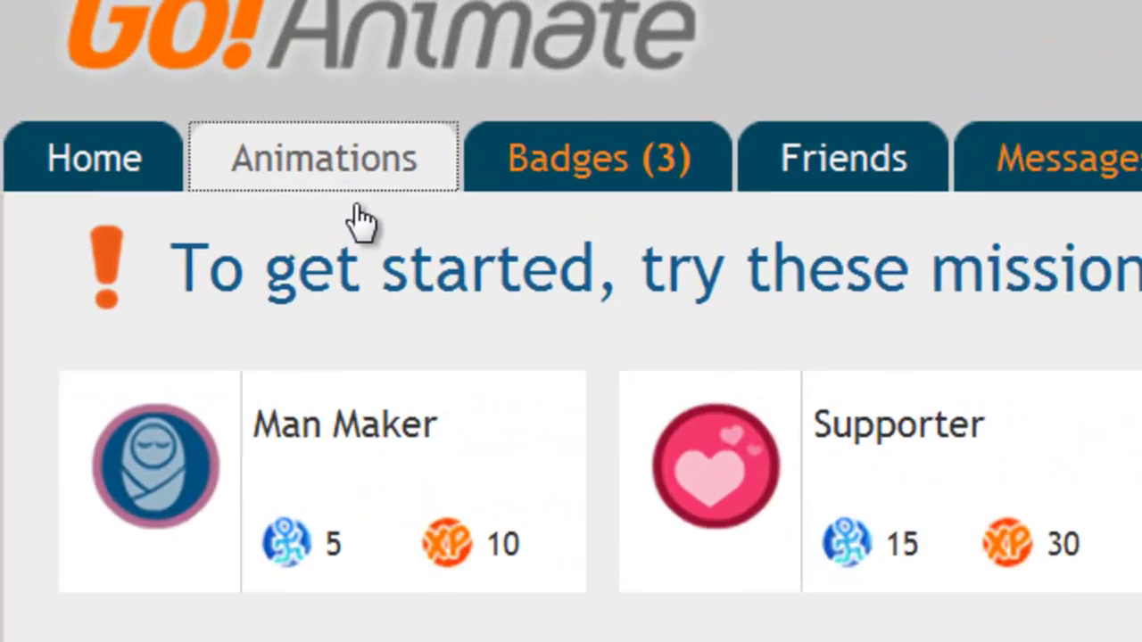
left_click(54, 62)
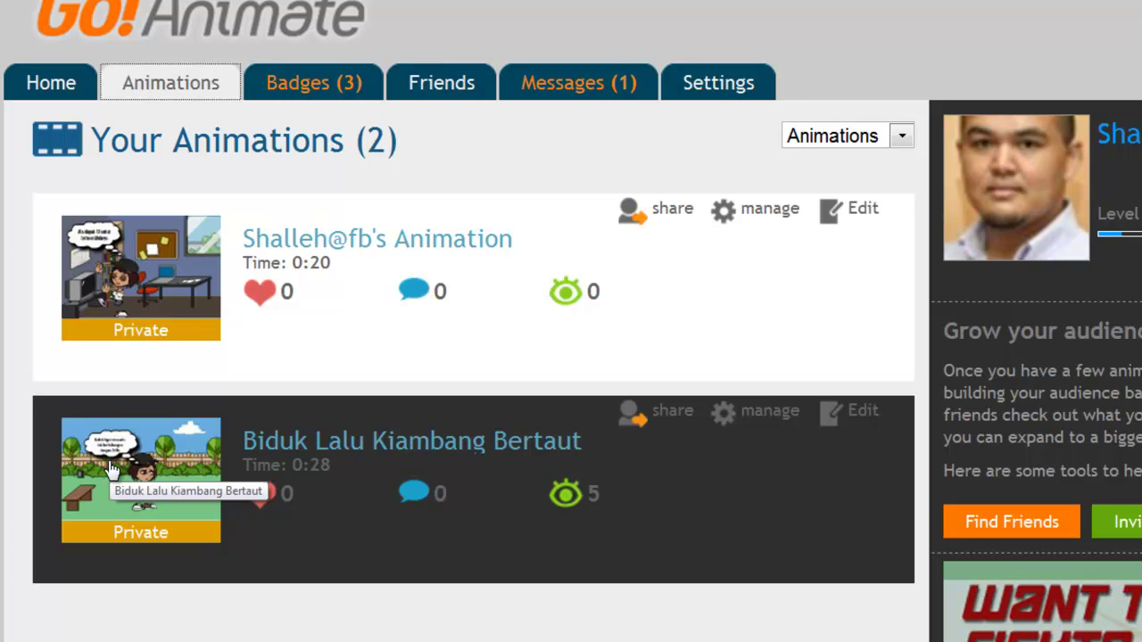
left_click(346, 453)
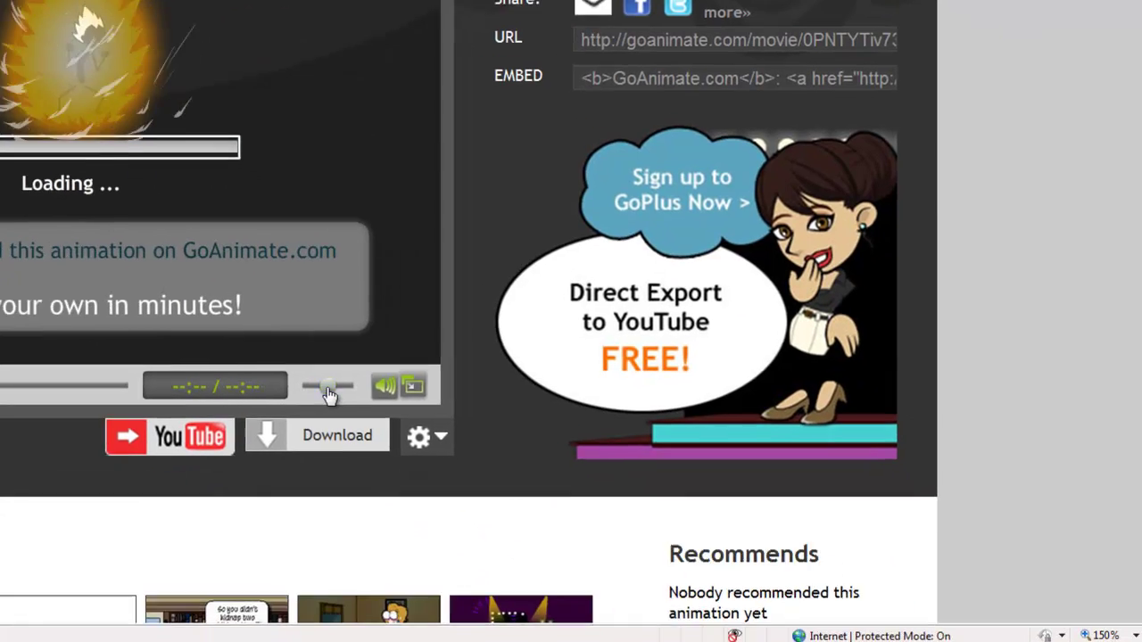
left_click_drag(328, 395, 357, 395)
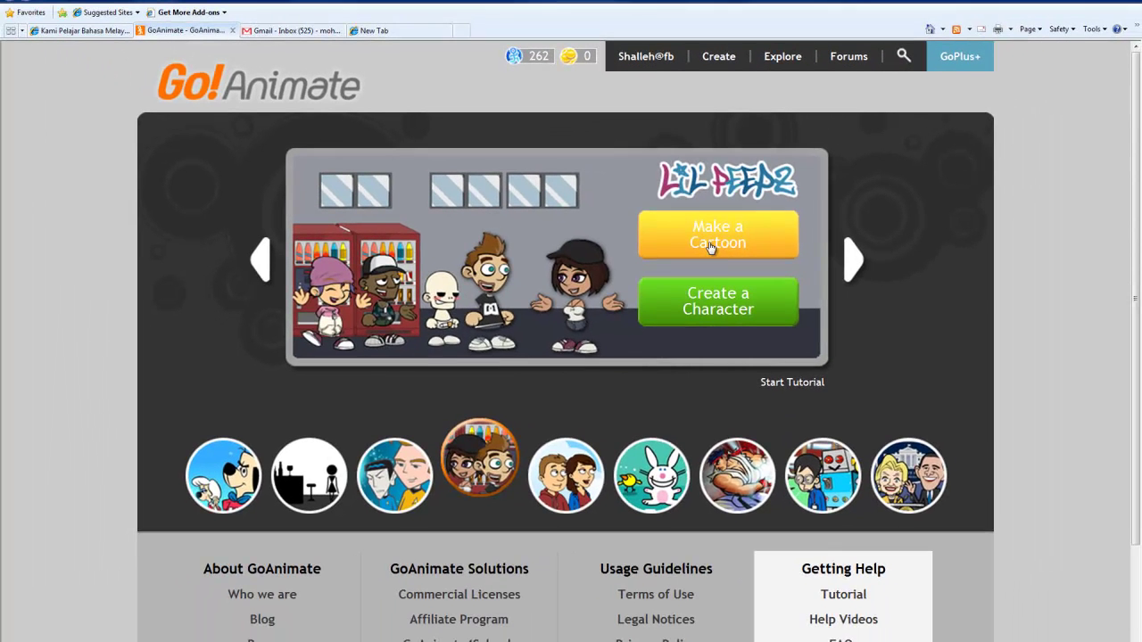
Step: Start making a new cartoon with the Lil' Peepz theme in a maximized studio window
left_click(723, 237)
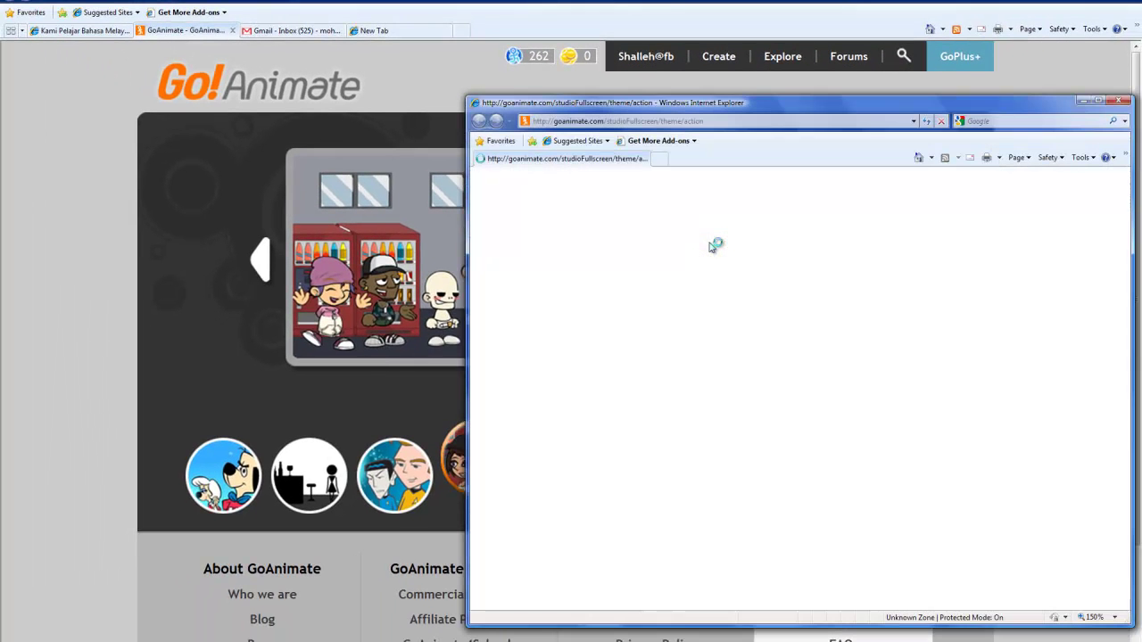
left_click_drag(731, 110, 597, 111)
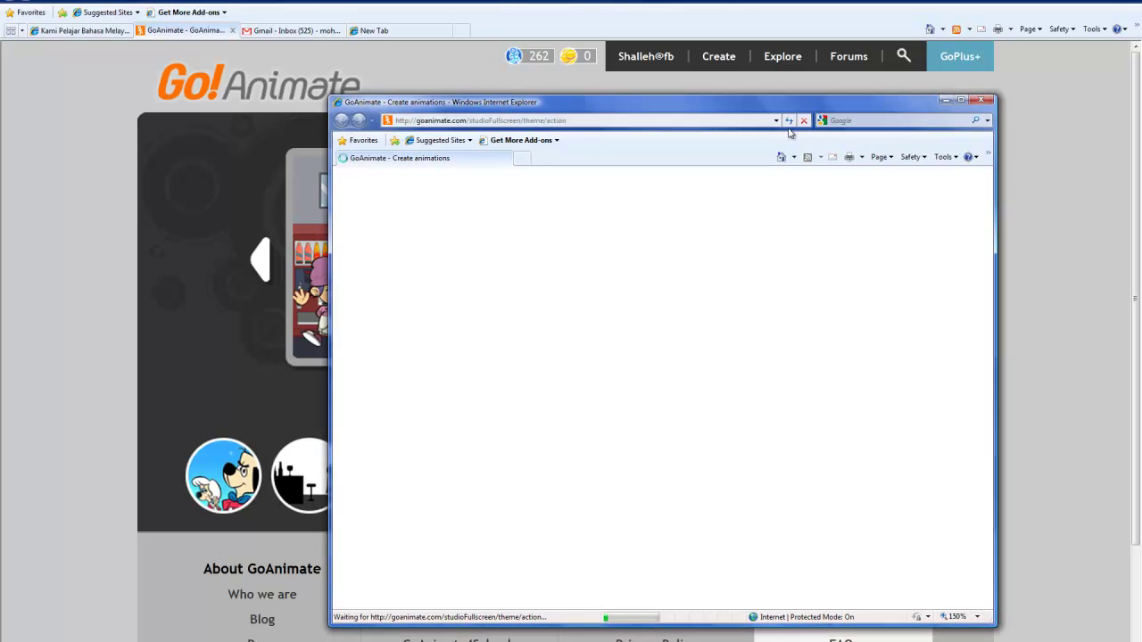
left_click(965, 102)
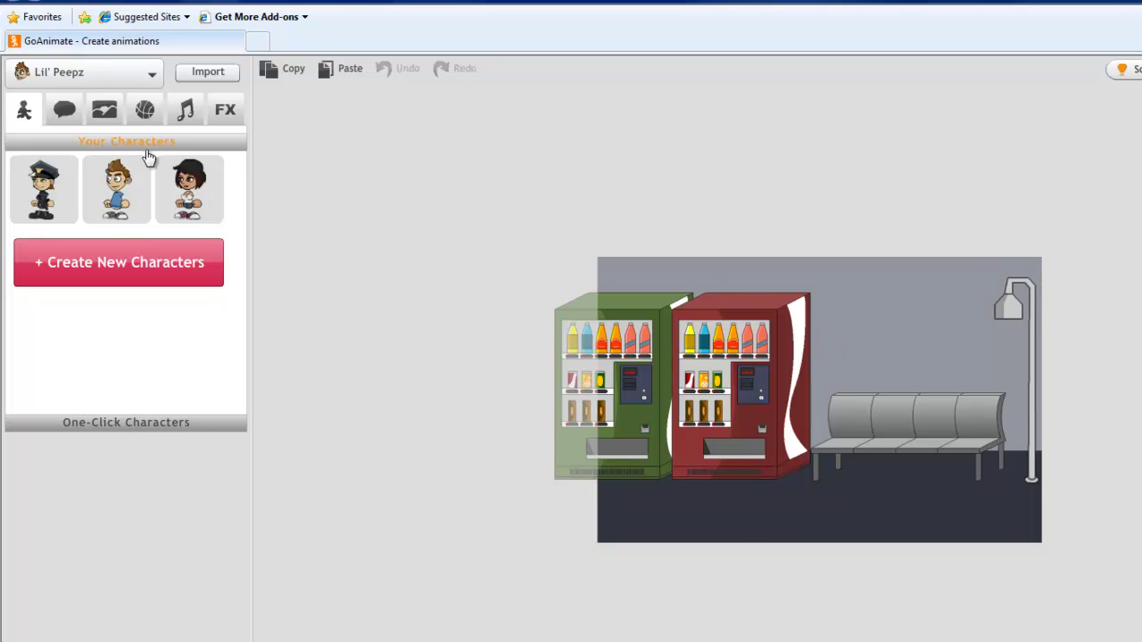
Step: Browse the Lil' Peepz backgrounds and apply the News room background to the scene
left_click(105, 109)
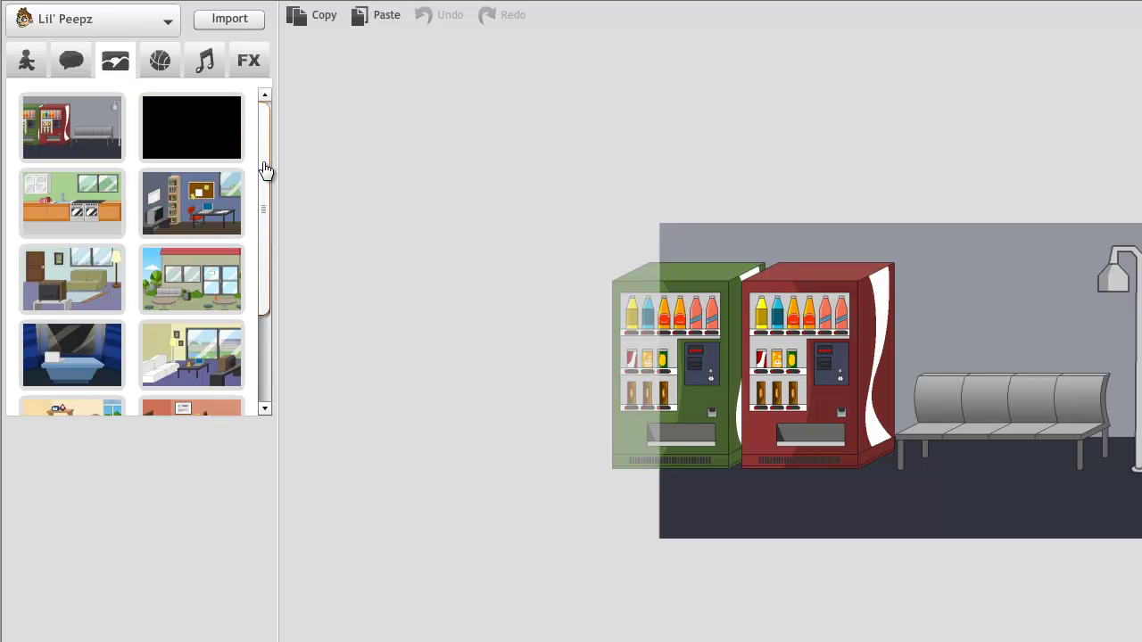
left_click_drag(265, 169, 260, 294)
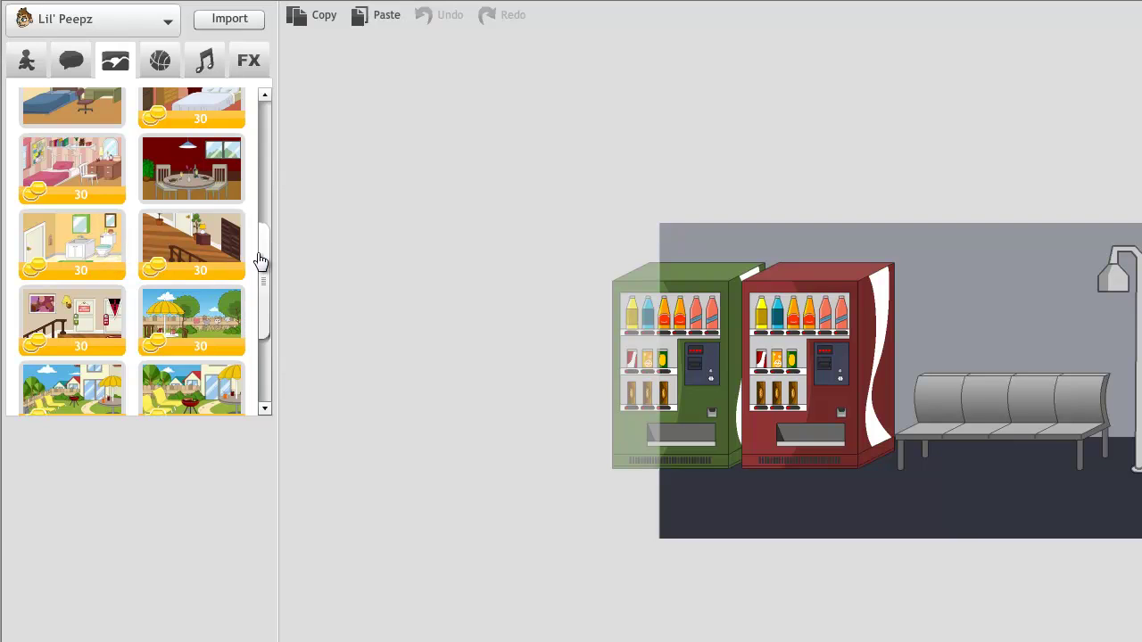
left_click_drag(262, 262, 261, 308)
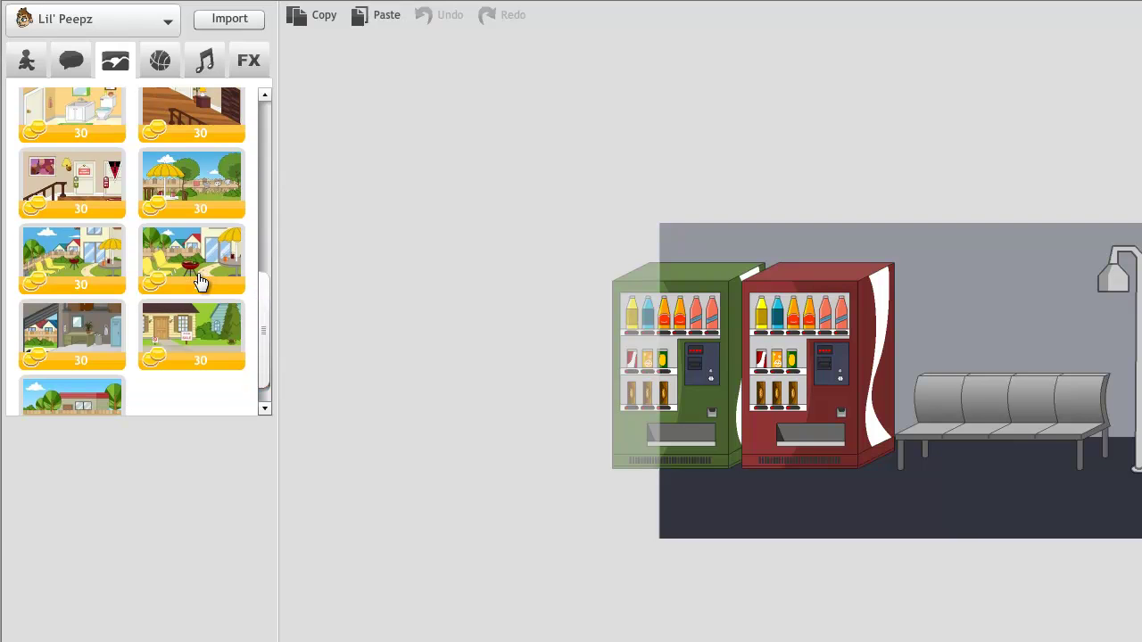
left_click_drag(263, 302, 279, 176)
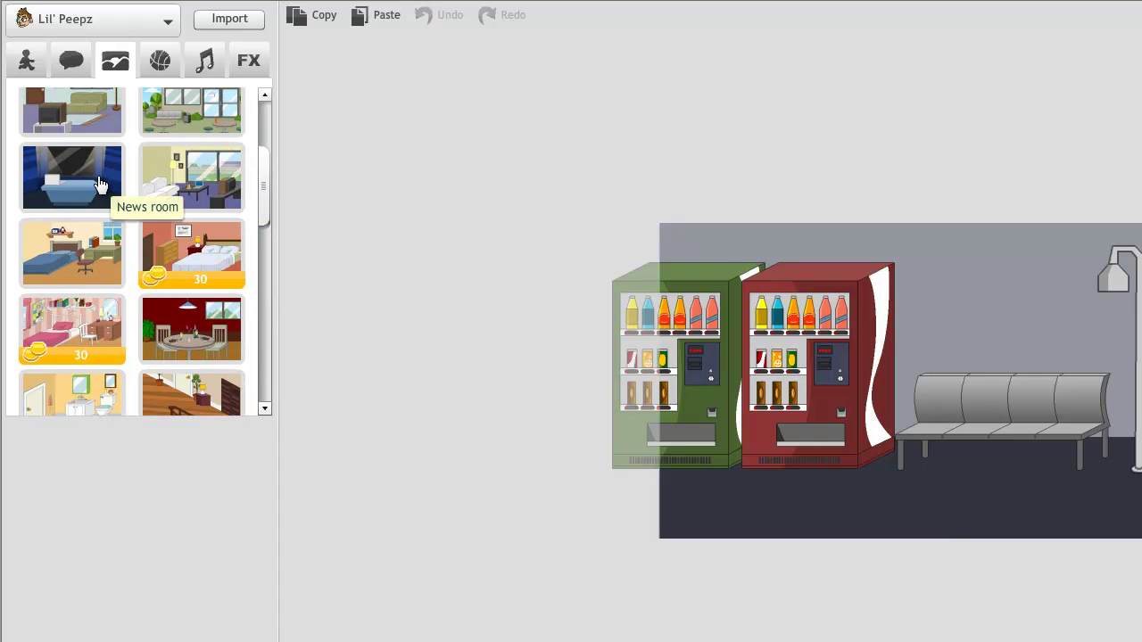
left_click(98, 178)
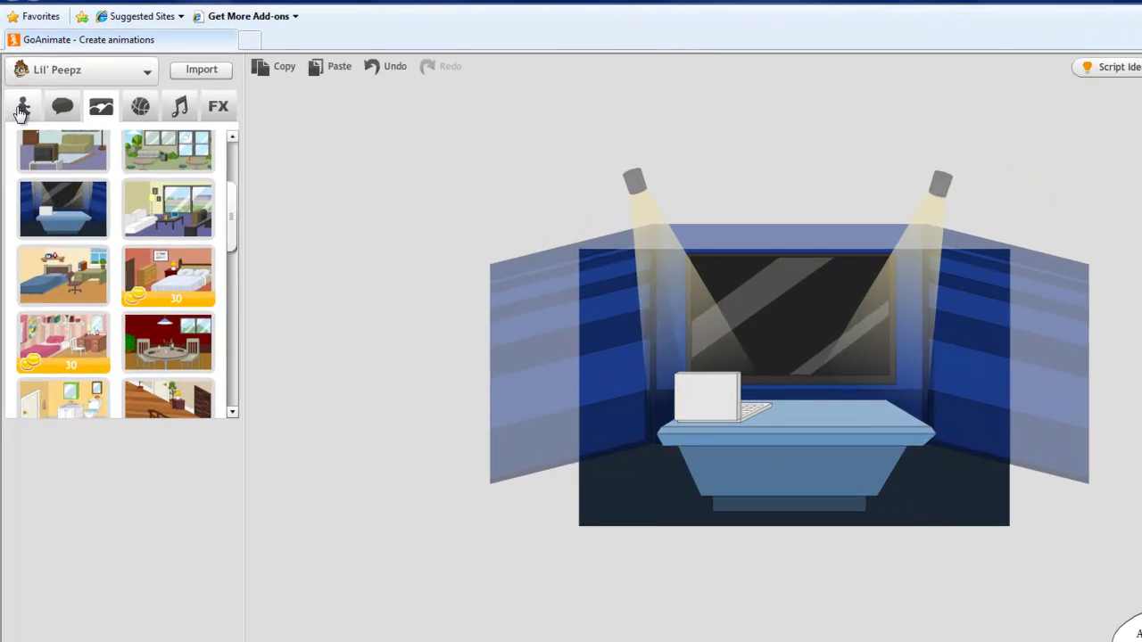
Step: Add the female character with the black cap to the scene and place her at the right end of the desk
left_click(21, 111)
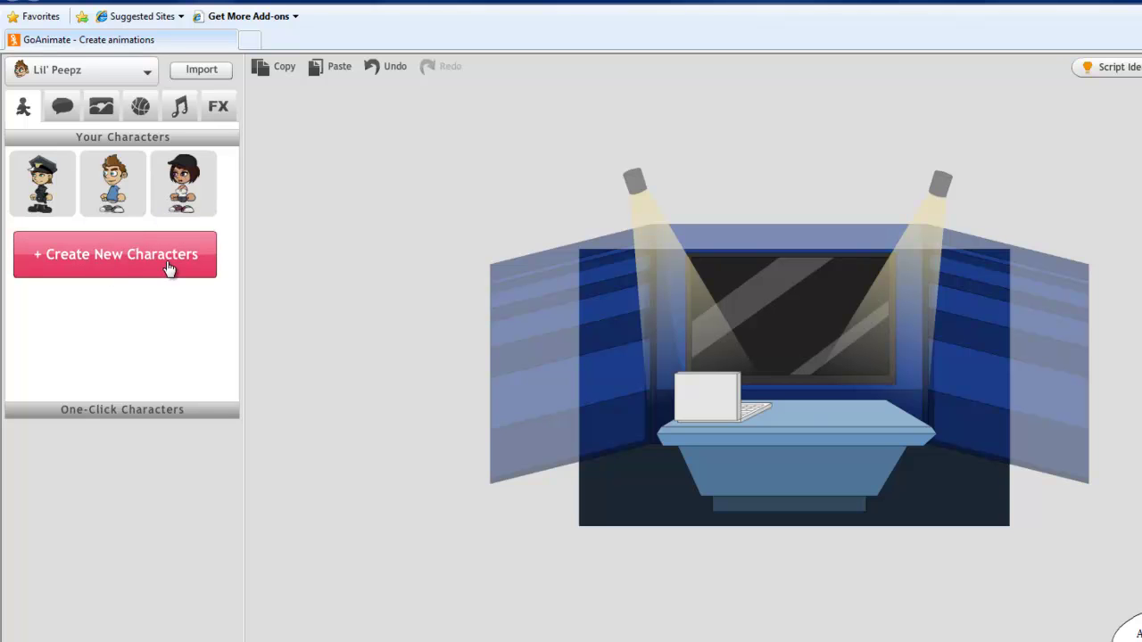
left_click(176, 185)
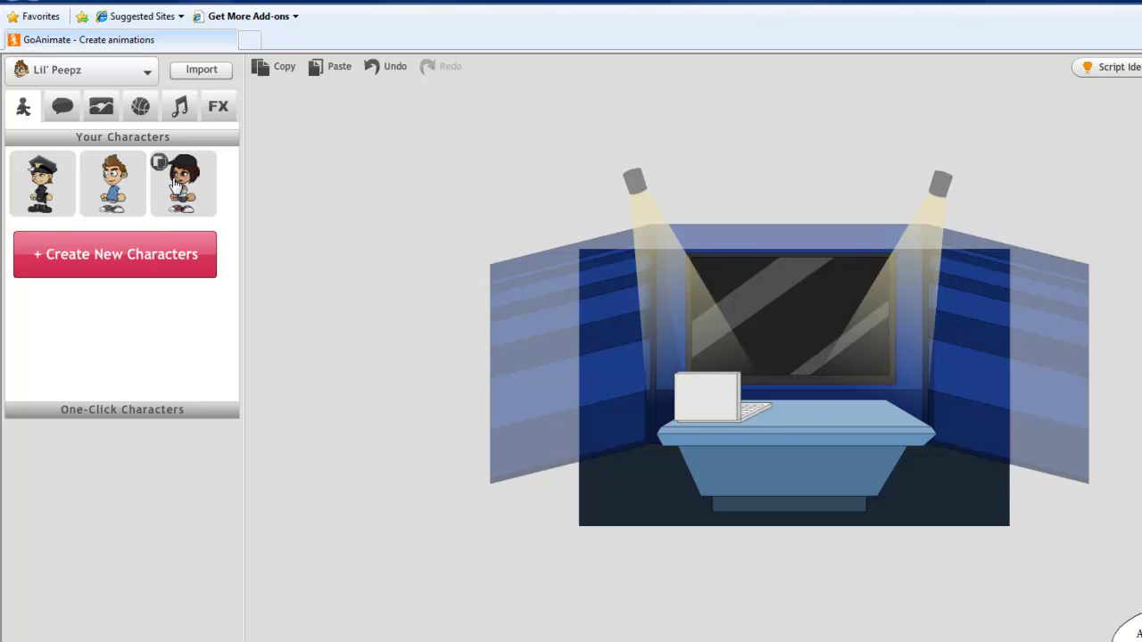
left_click_drag(788, 365, 888, 416)
left_click(943, 405)
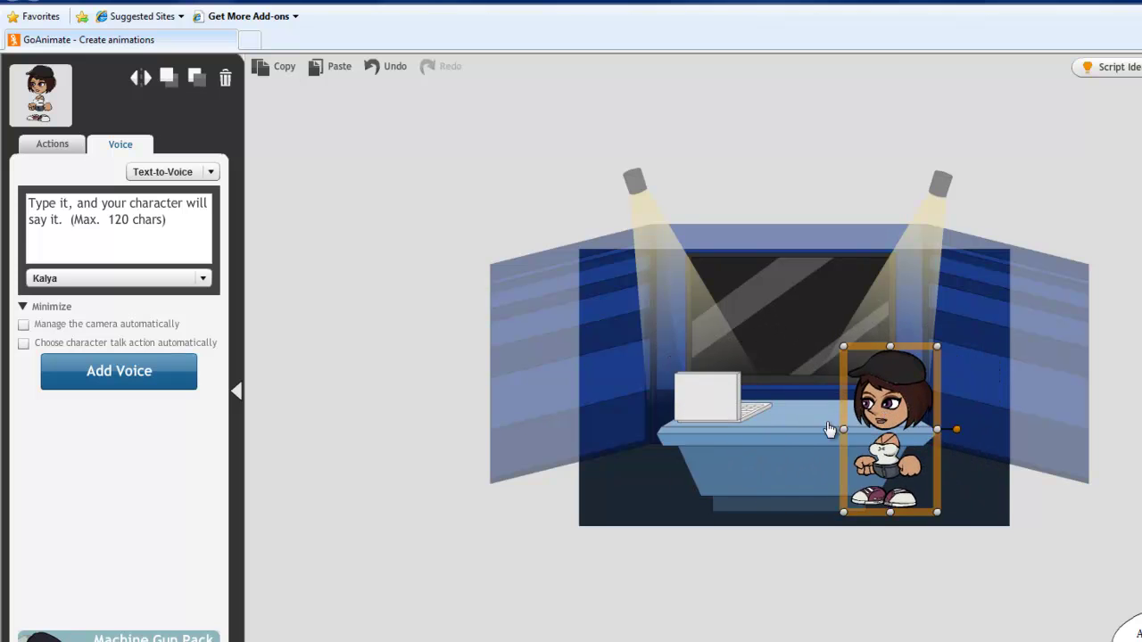
Step: Bring the news desk forward in the layer order, in front of the laptop
left_click(812, 437)
left_click(888, 416)
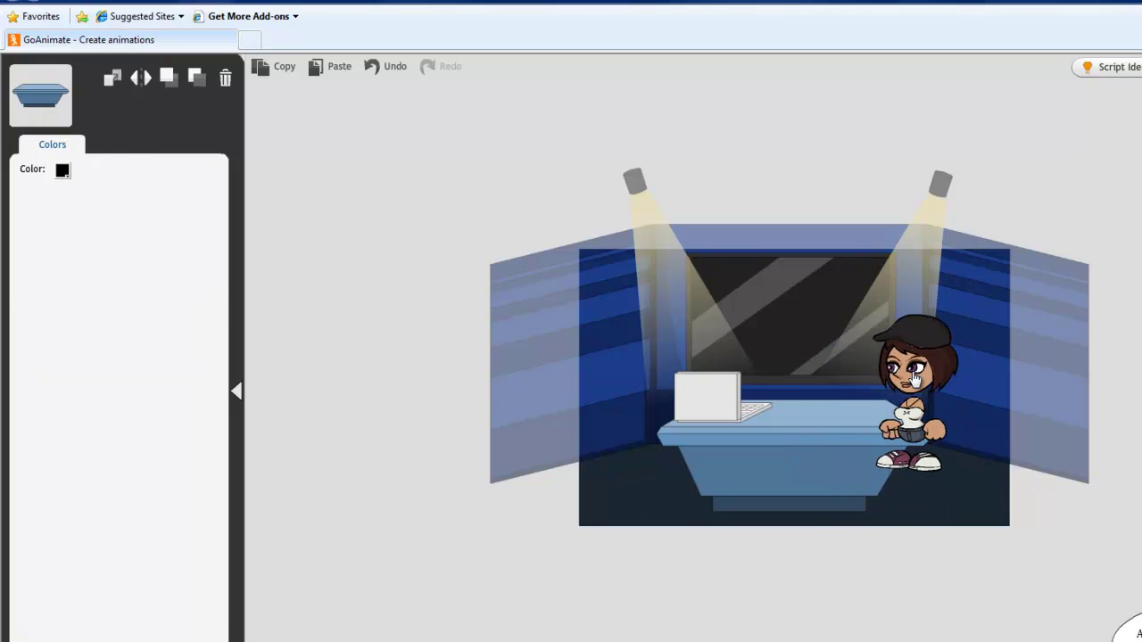
left_click(797, 434)
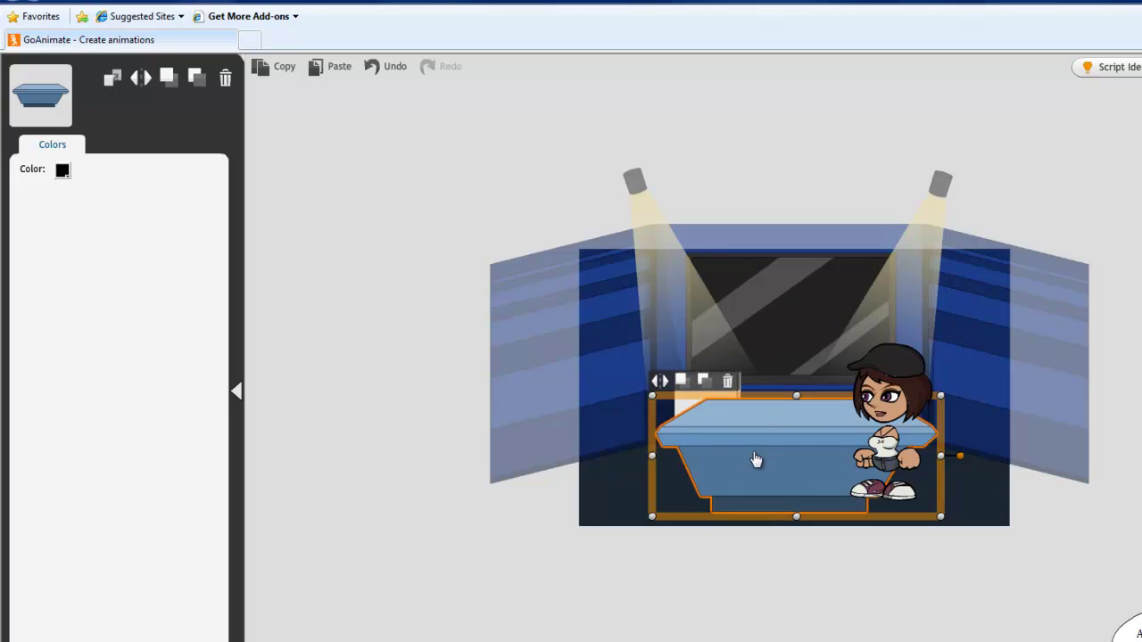
left_click(701, 389)
left_click(683, 402)
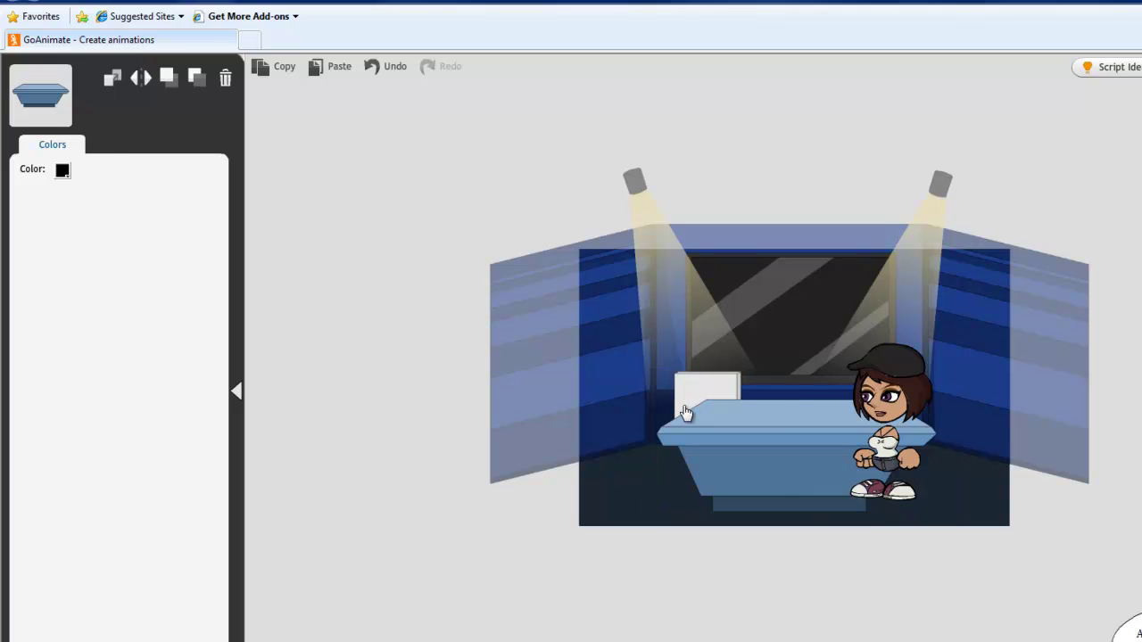
Step: Layer the female character behind the desk and move her toward the desk's middle
left_click(879, 421)
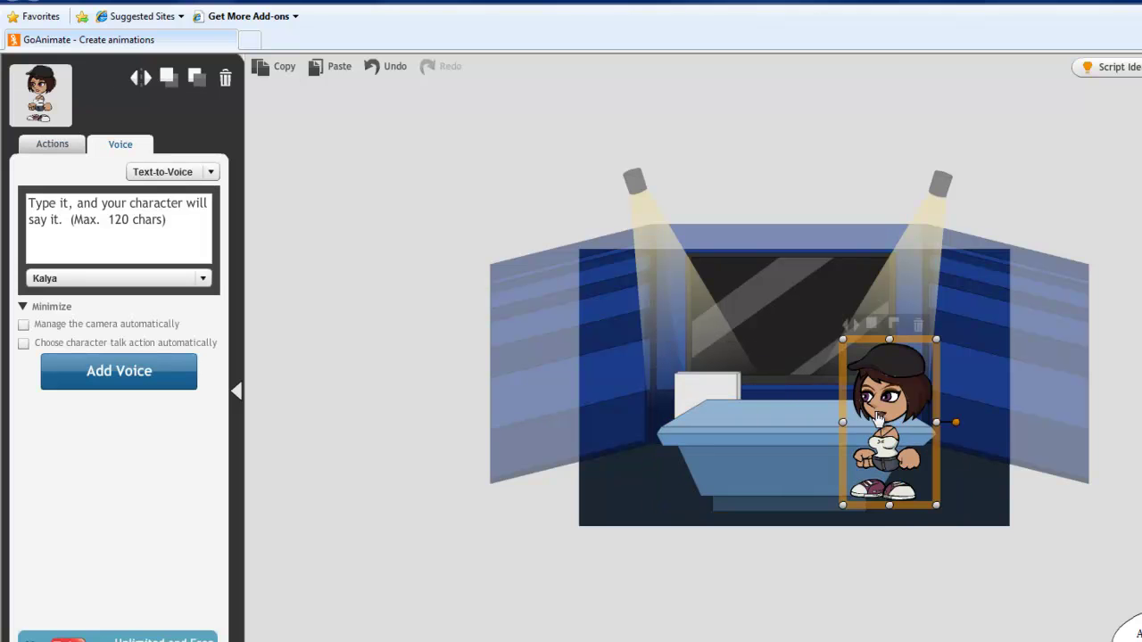
left_click(872, 325)
left_click_drag(878, 341, 804, 308)
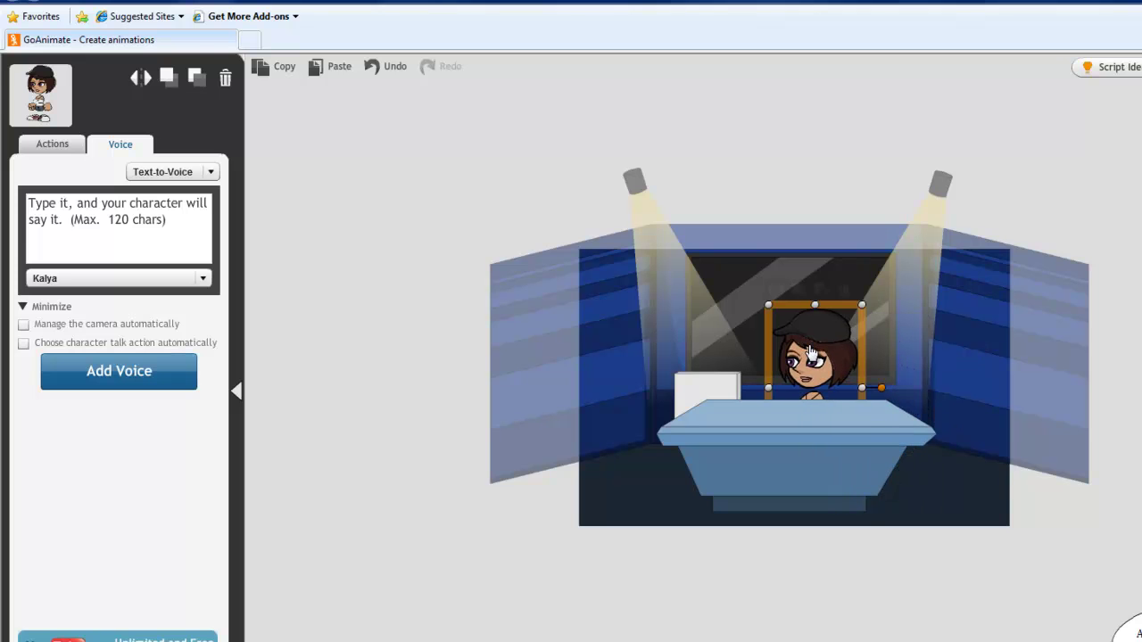
Step: Bring the laptop forward in front of the desk and shift the female character slightly up and closer to it
left_click(703, 386)
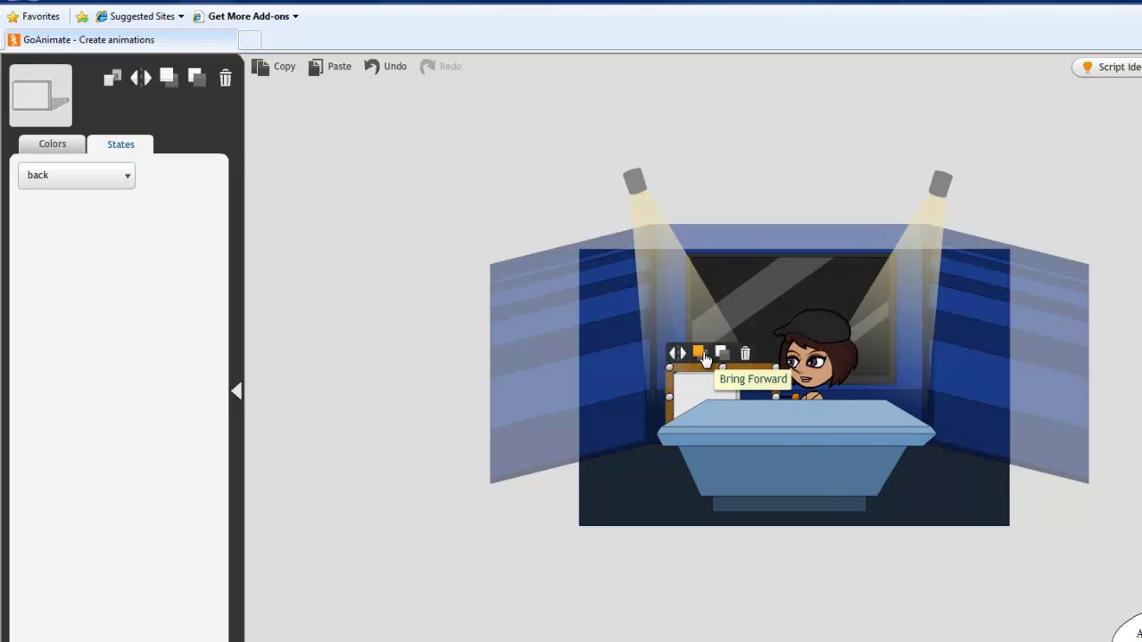
left_click(699, 353)
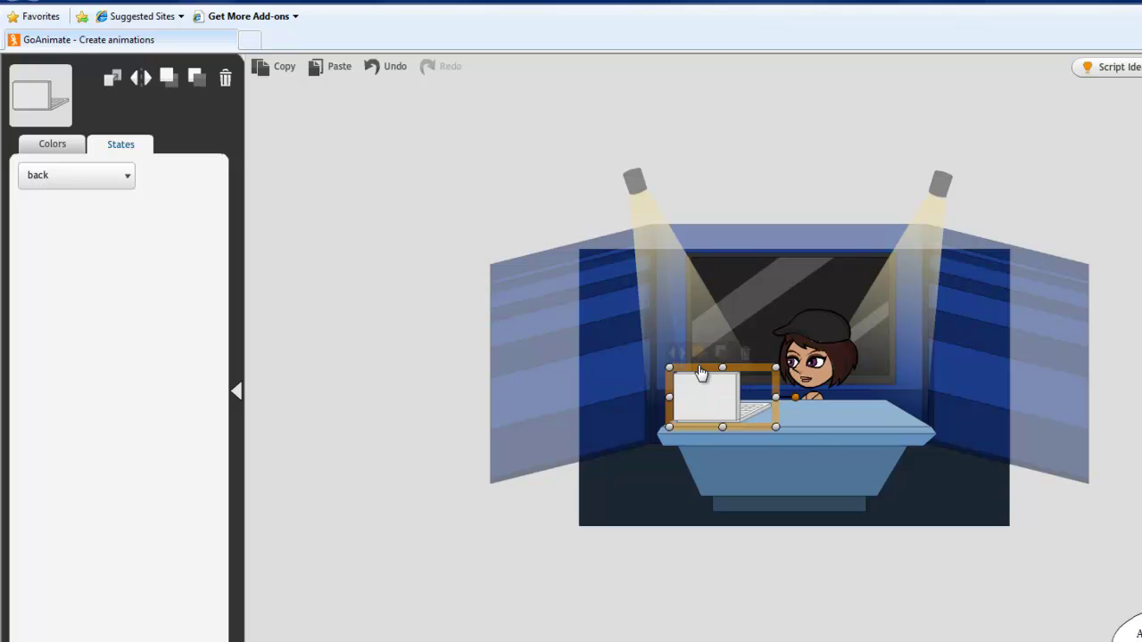
left_click(853, 438)
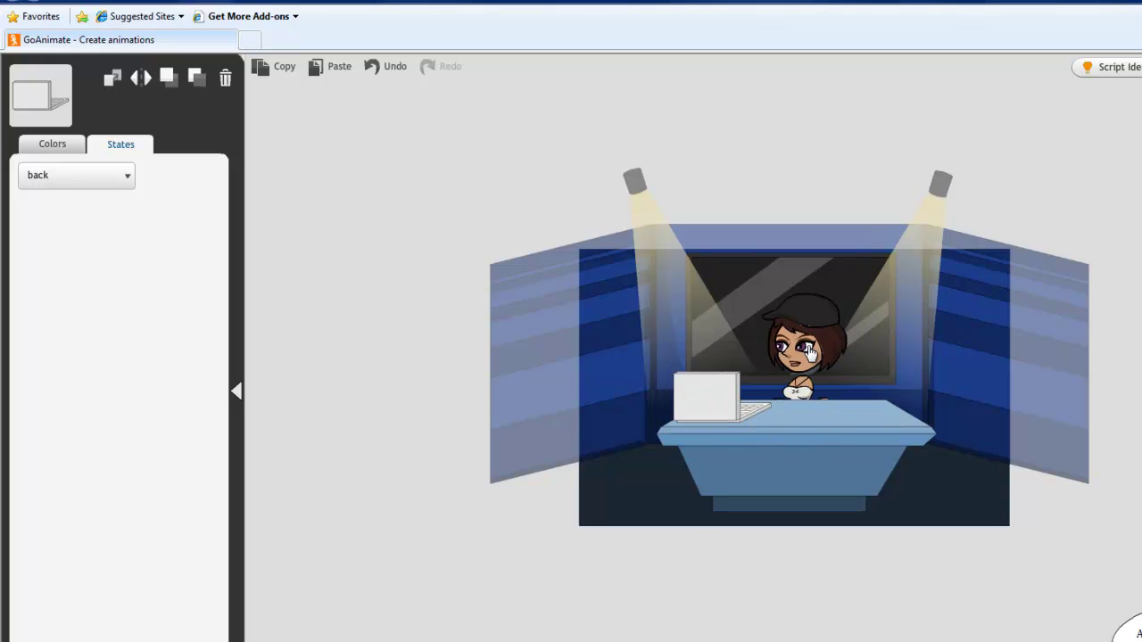
Step: Flip the female character horizontally and turn her back to face the laptop
left_click(809, 353)
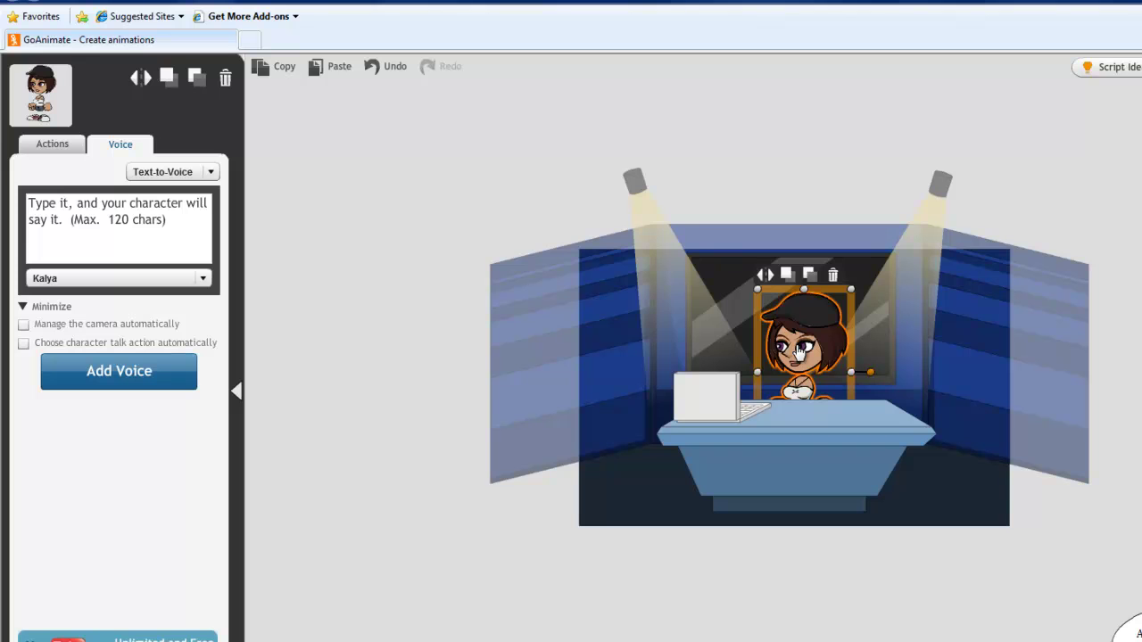
left_click(142, 83)
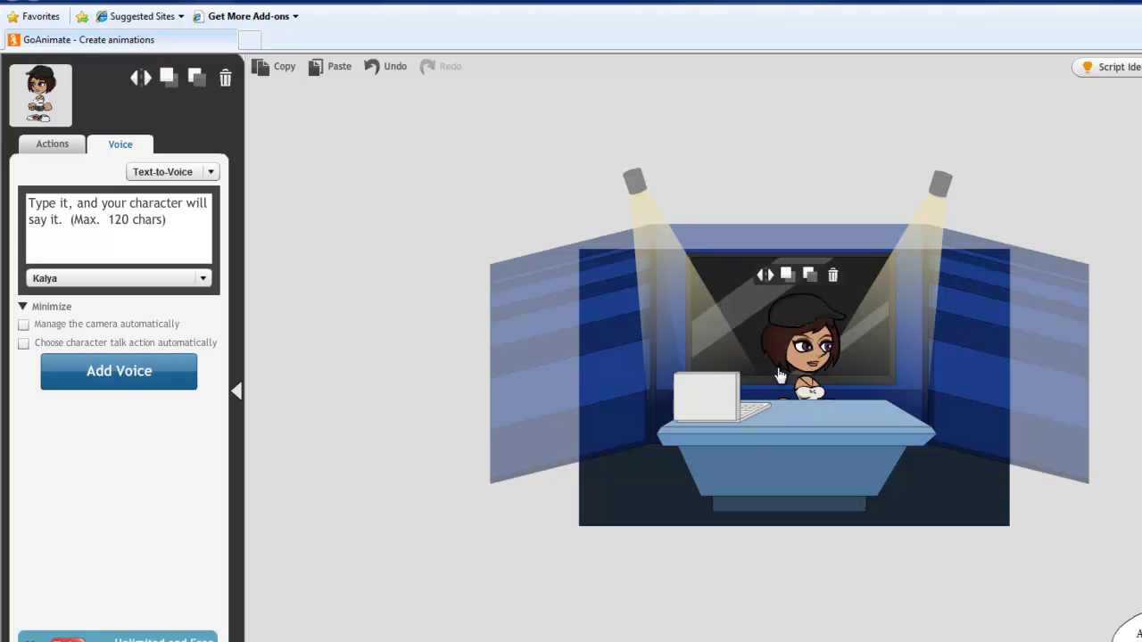
left_click(781, 313)
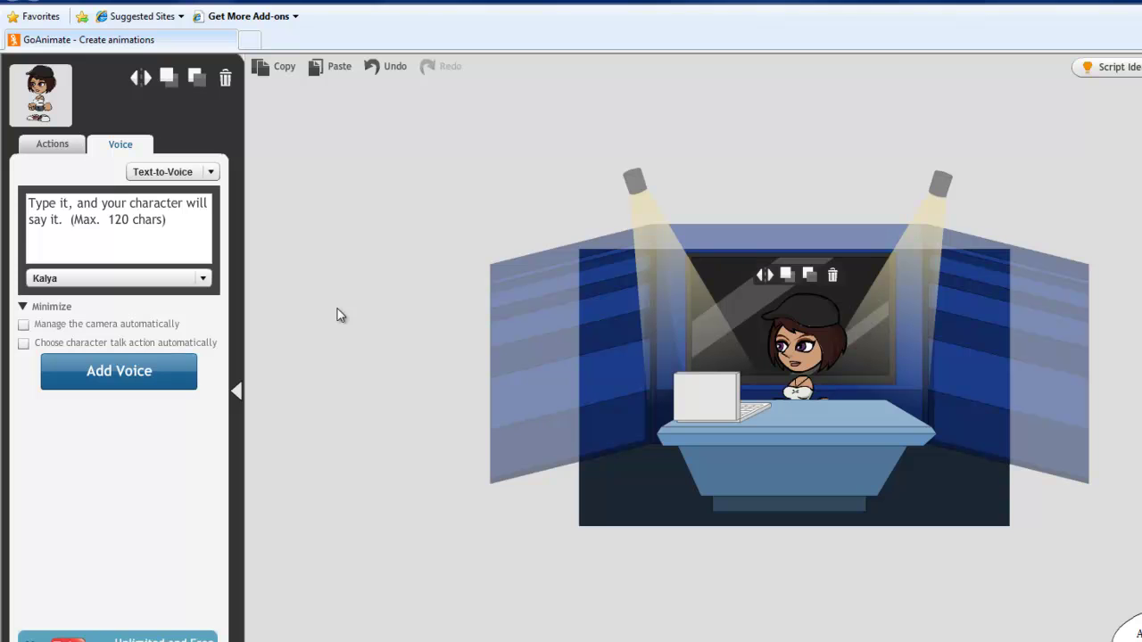
Step: Set the female character's action to Point at and move her slightly away from the laptop
left_click(46, 148)
left_click(131, 207)
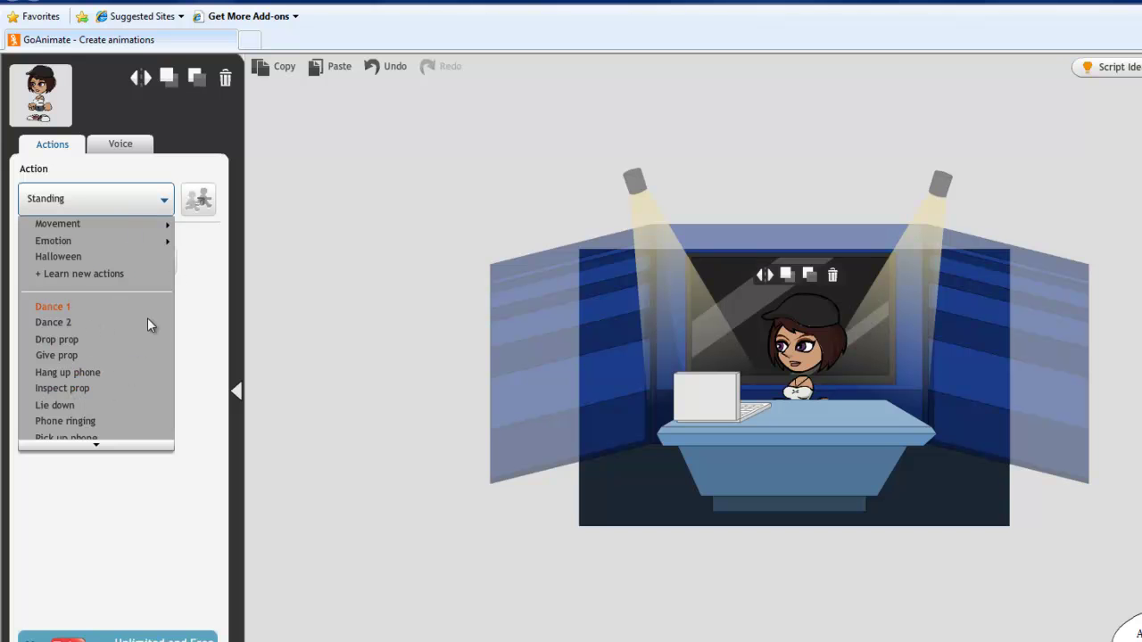
mouse_move(86, 445)
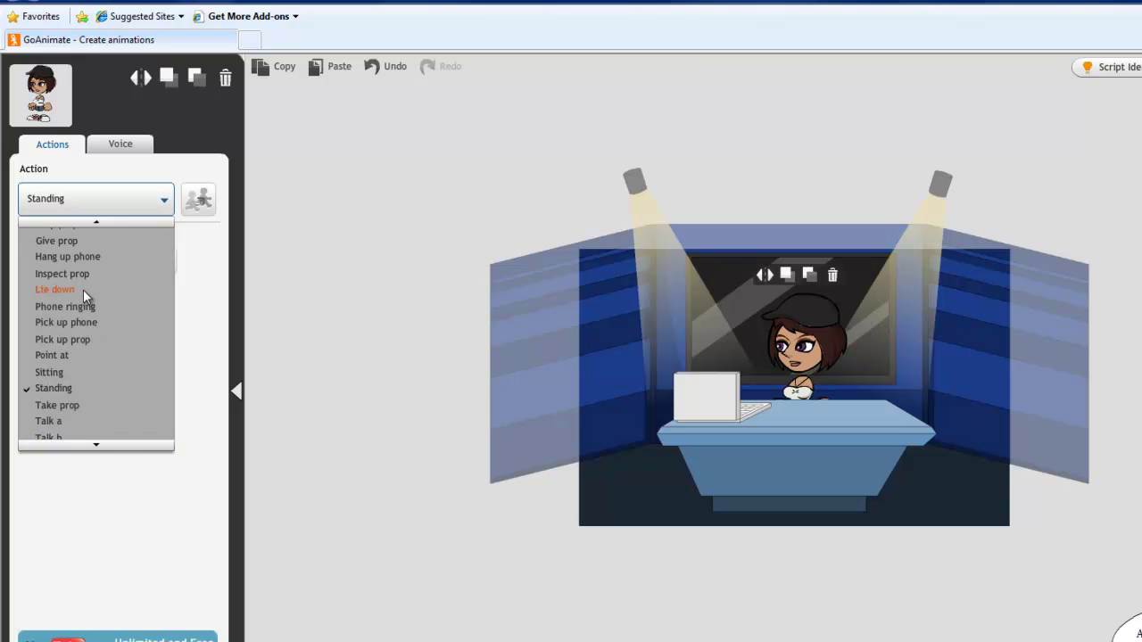
left_click(54, 356)
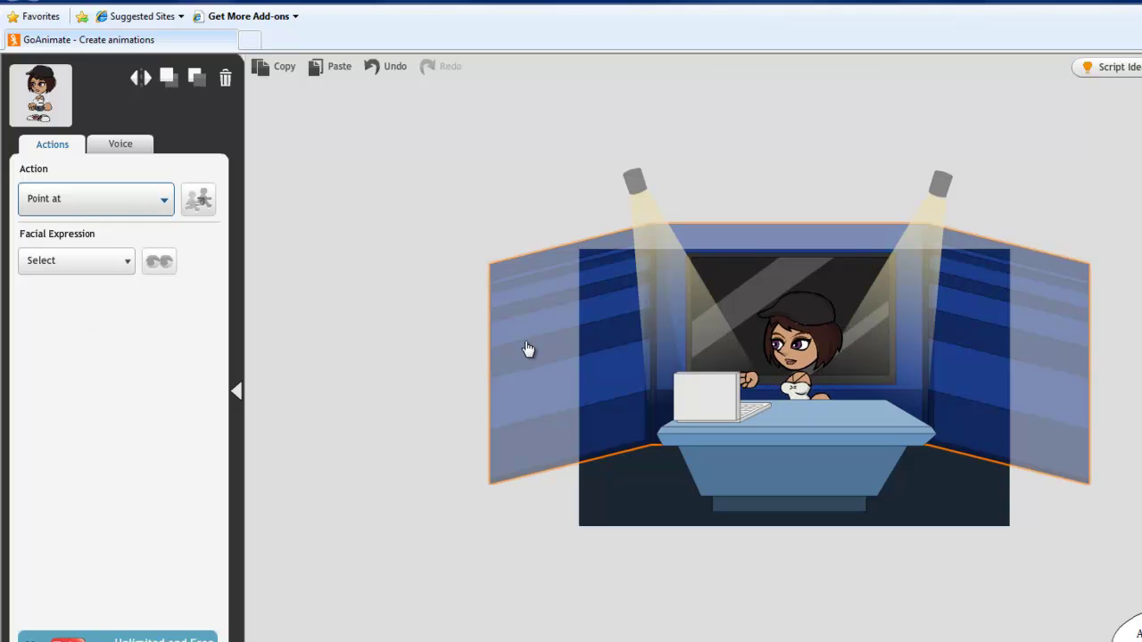
left_click_drag(778, 343, 810, 341)
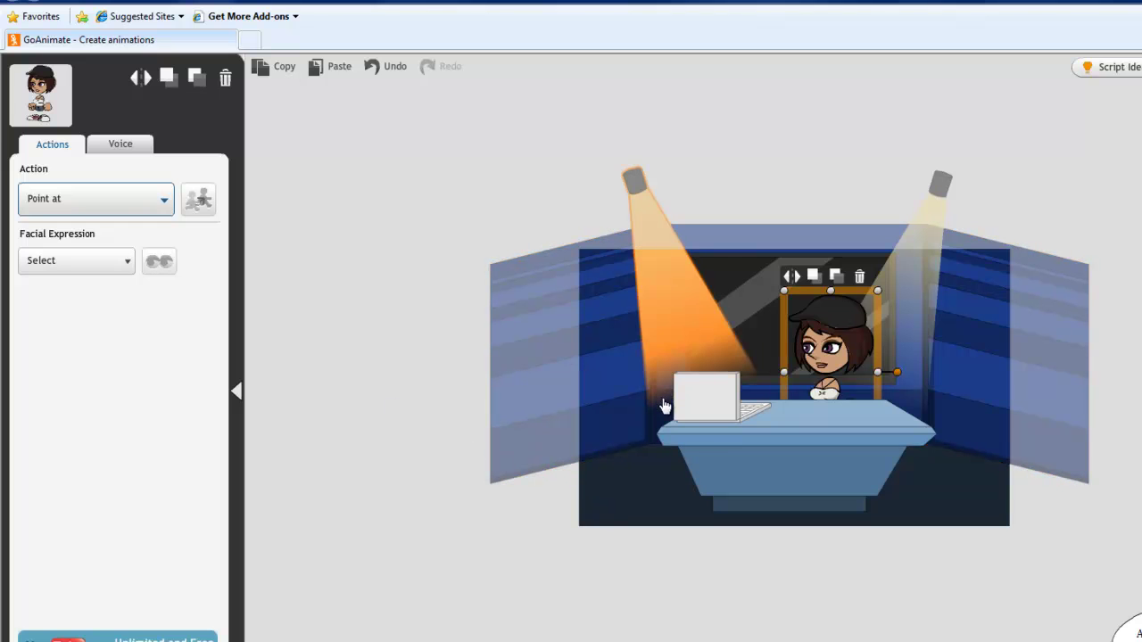
left_click(500, 562)
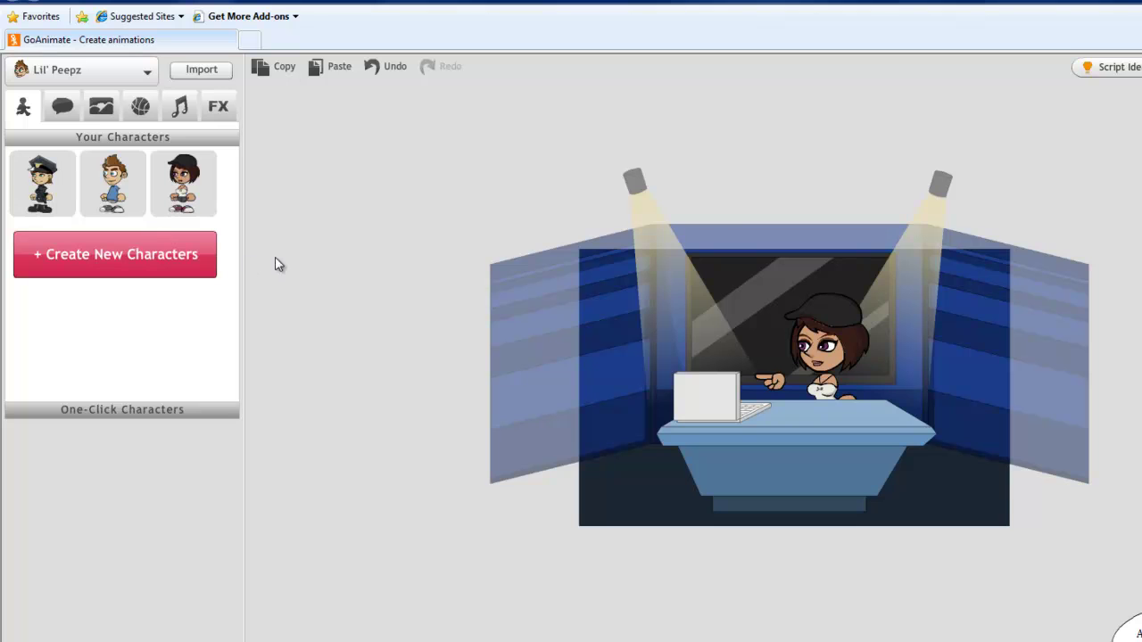
Step: Set the female character's facial expression to Angry
left_click(814, 339)
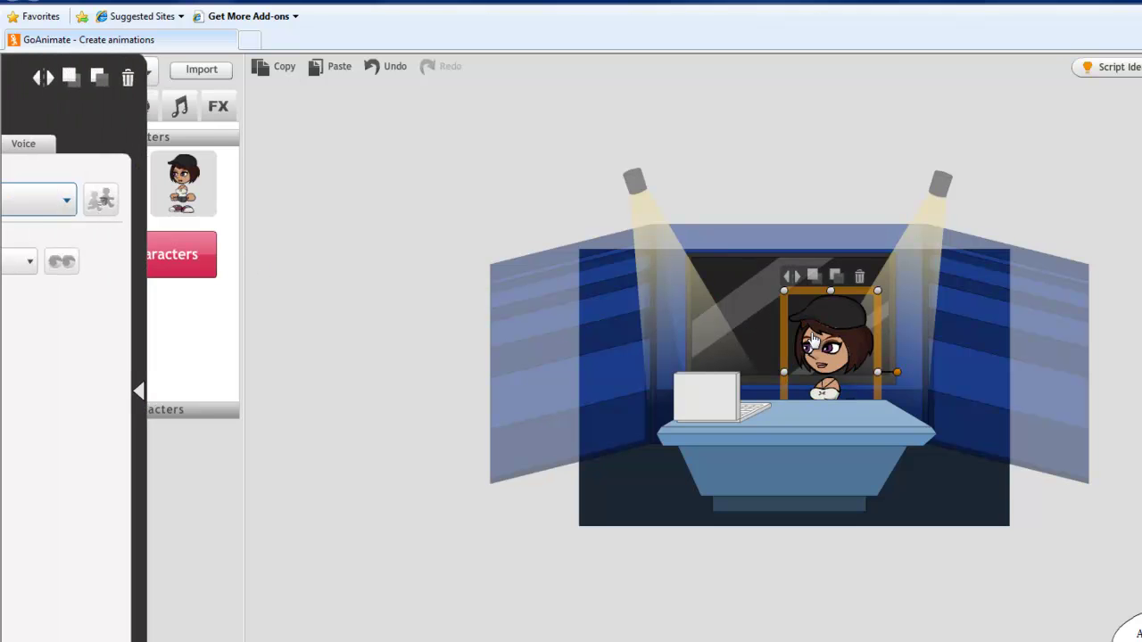
left_click(127, 268)
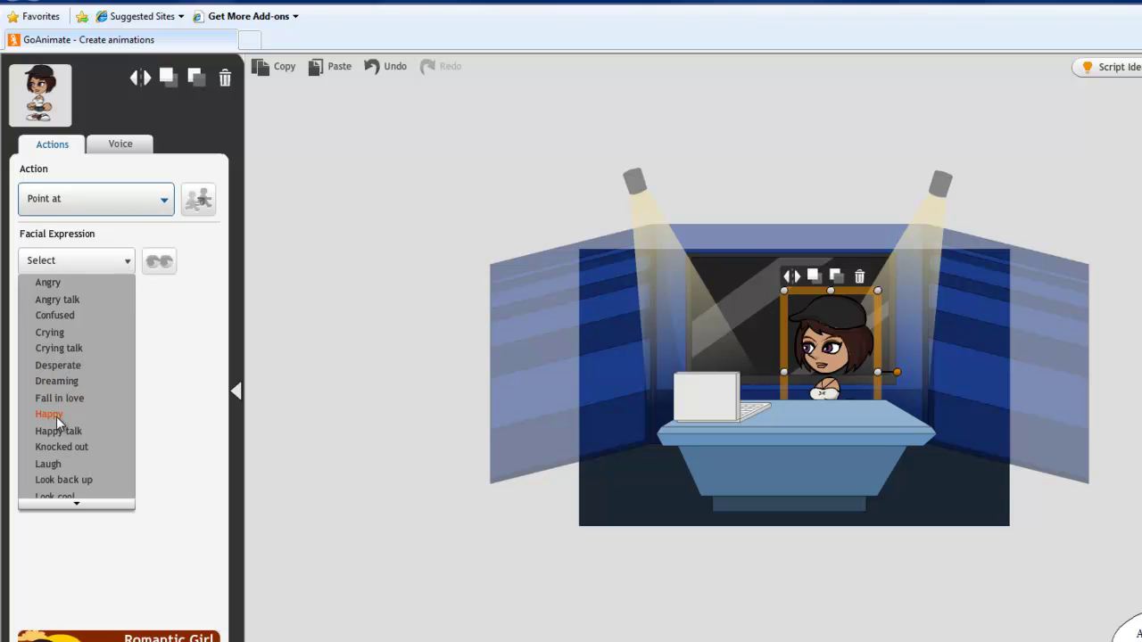
left_click(58, 286)
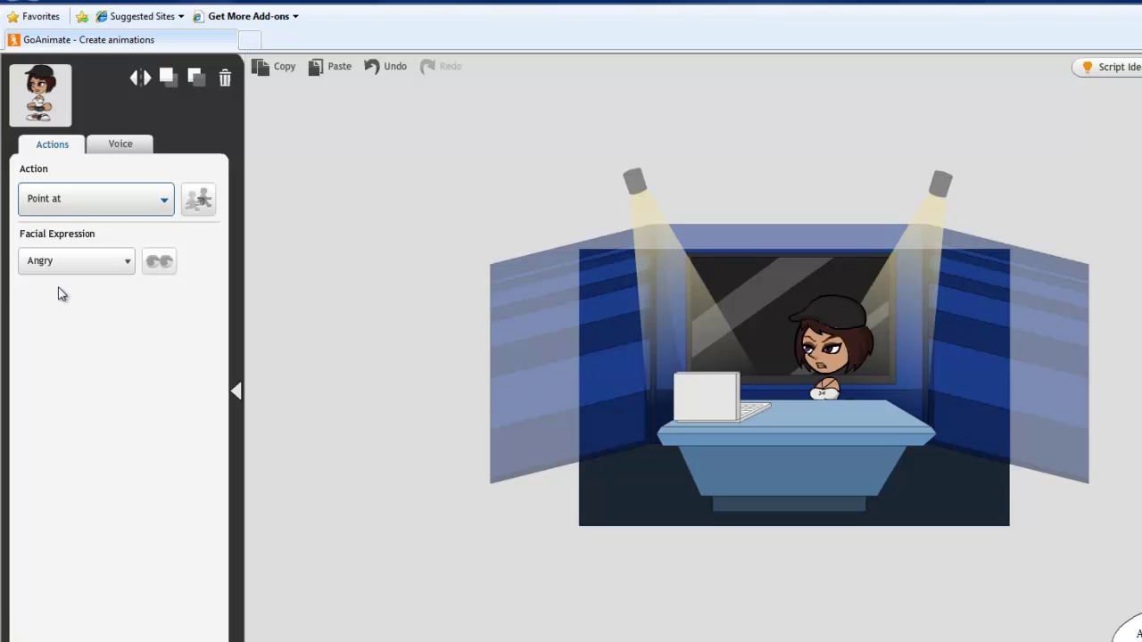
left_click(599, 533)
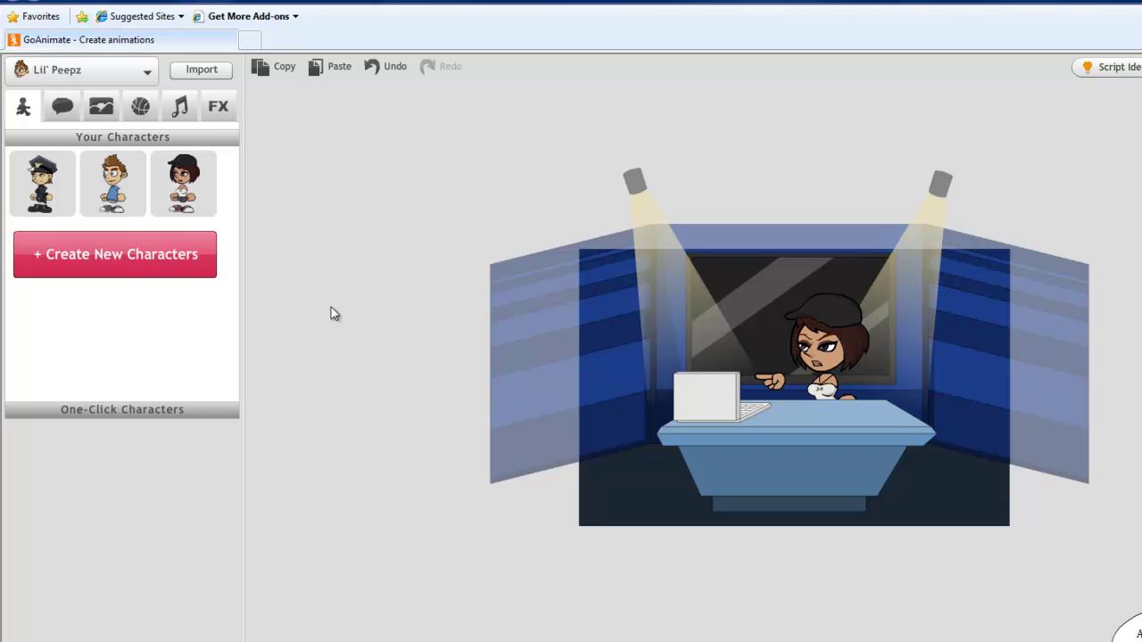
Step: Add an oval speech bubble and position it above the laptop, with its tail near the female character's head
left_click(61, 108)
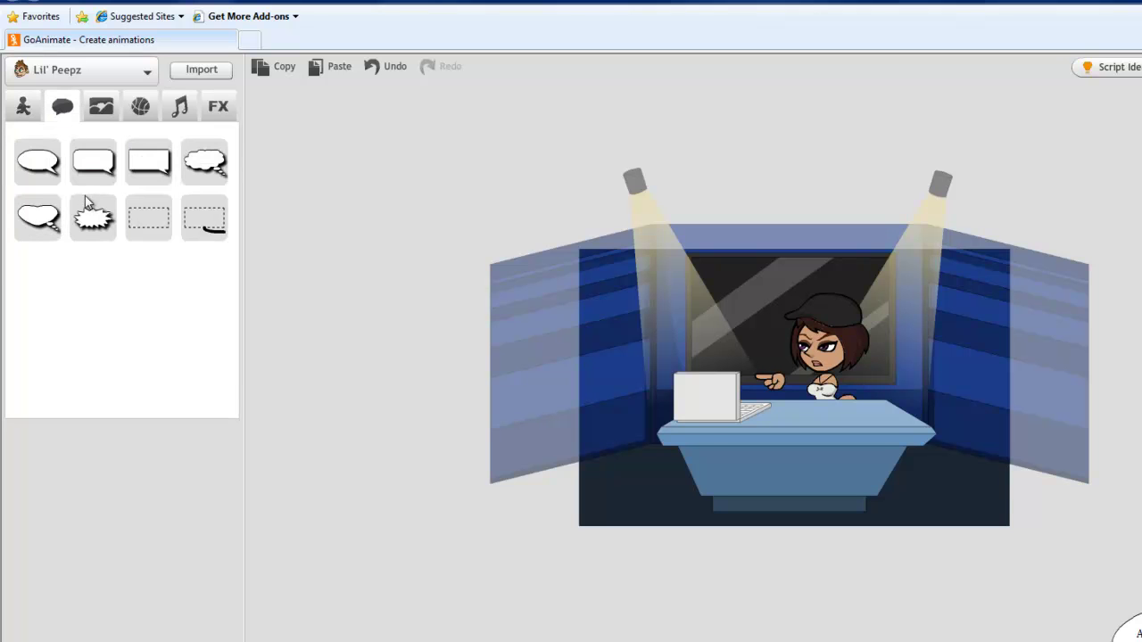
left_click(38, 163)
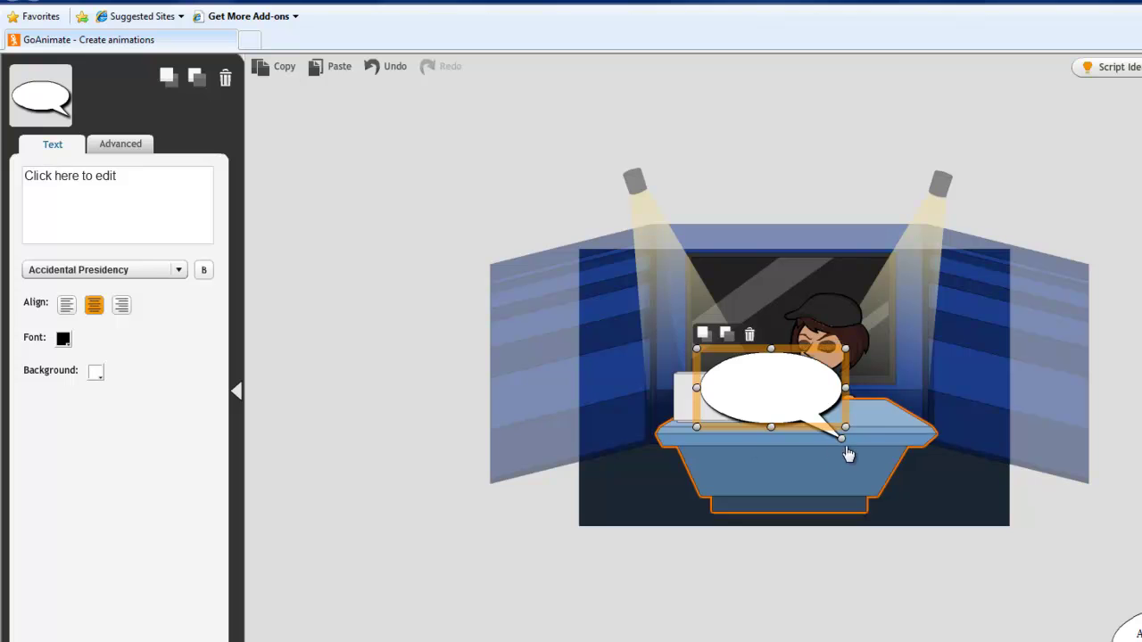
left_click_drag(785, 398, 716, 306)
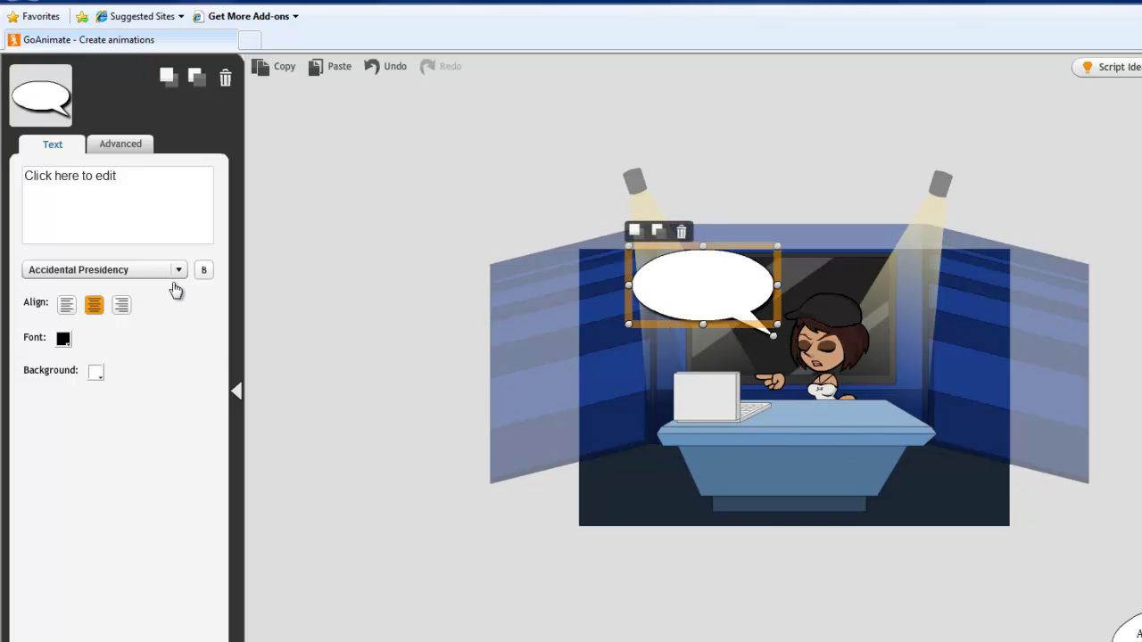
Step: Start the speech bubble's text with "Kurang asam punya" followed by the person's name
left_click(180, 208)
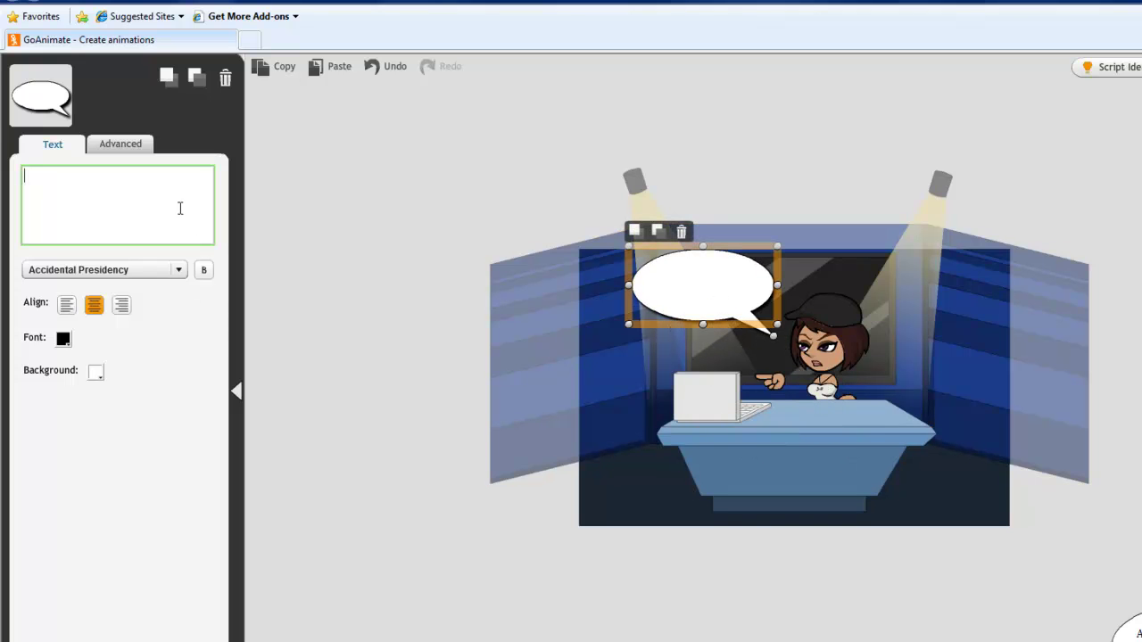
type("Kurn")
key("BackSpace")
type("ang asam ")
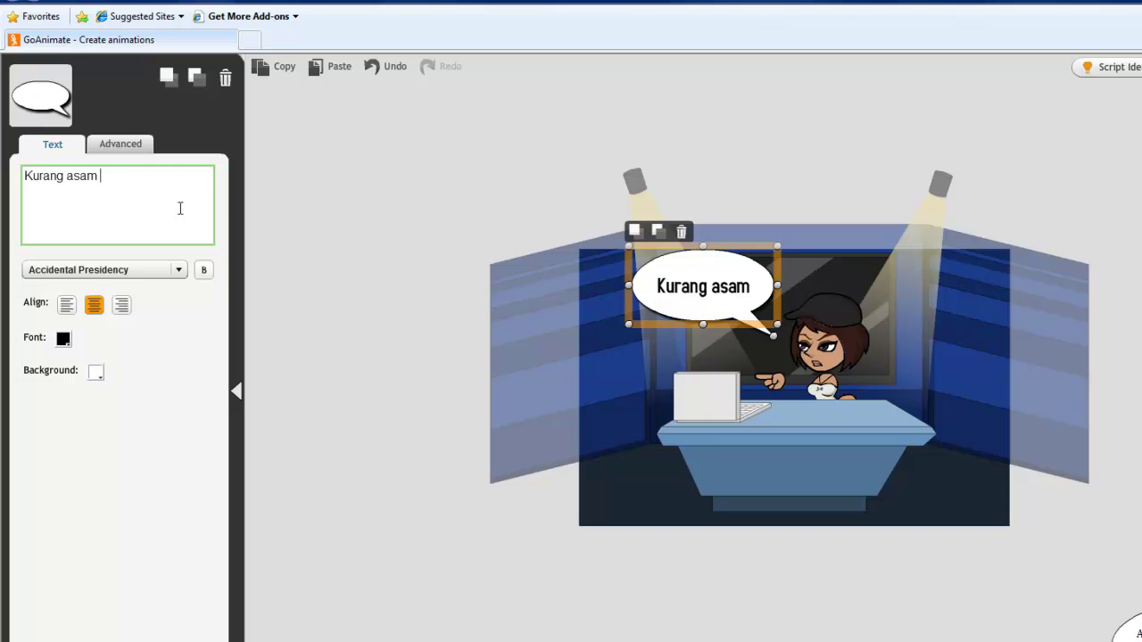
type("punya")
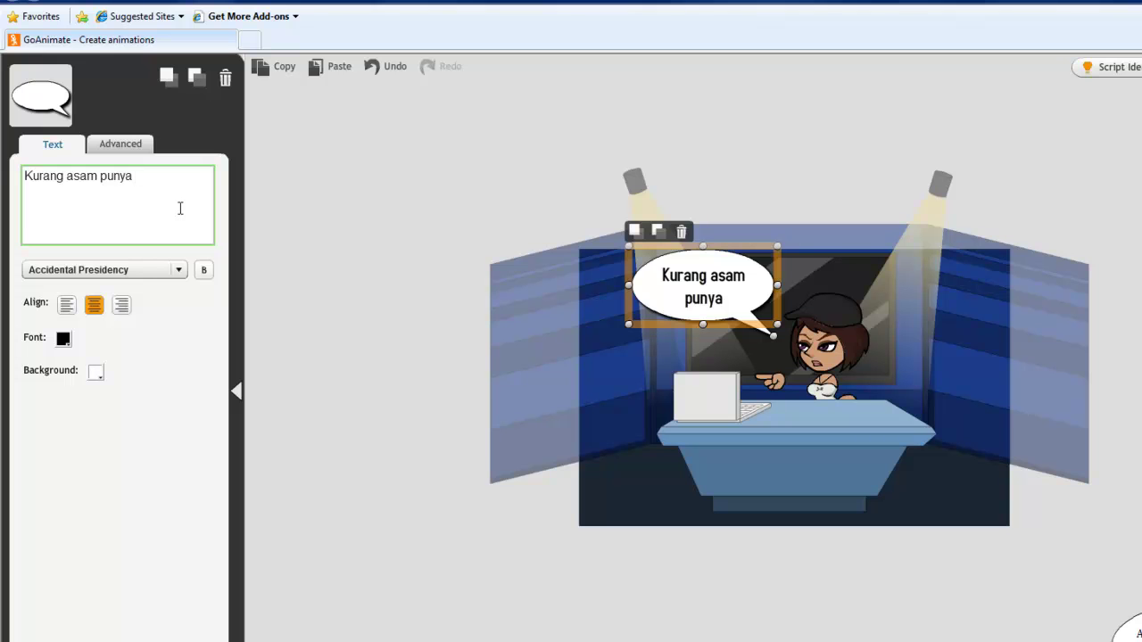
type("Zul")
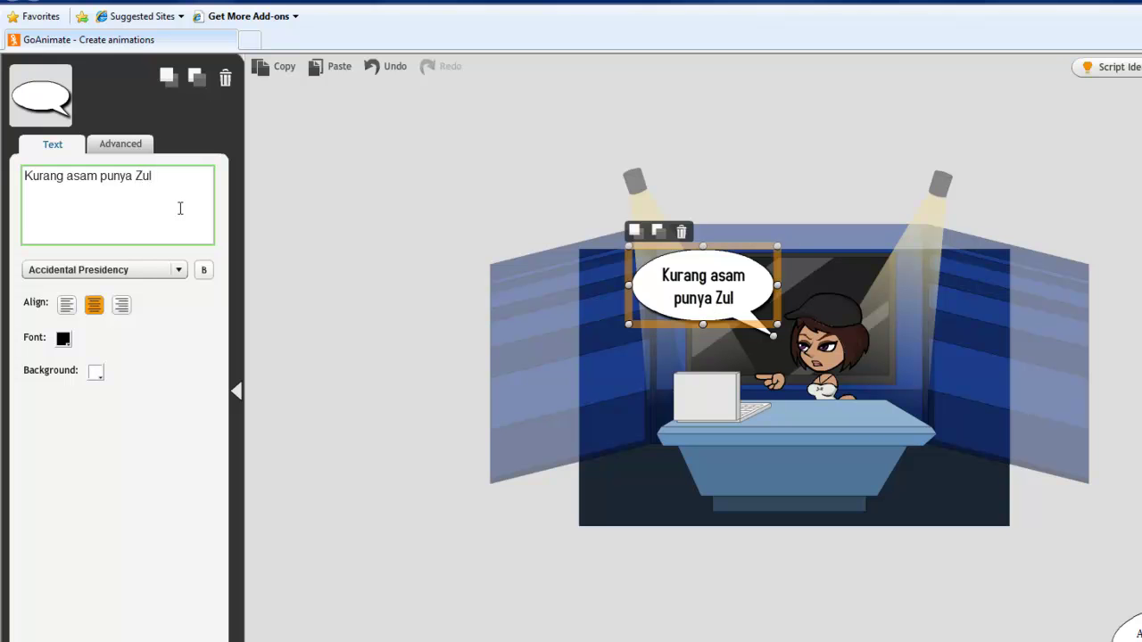
Step: Continue the speech bubble's text with a second sentence, "Adakah dia kata aku tidak cantik."
type(". Adakah dia kata aku")
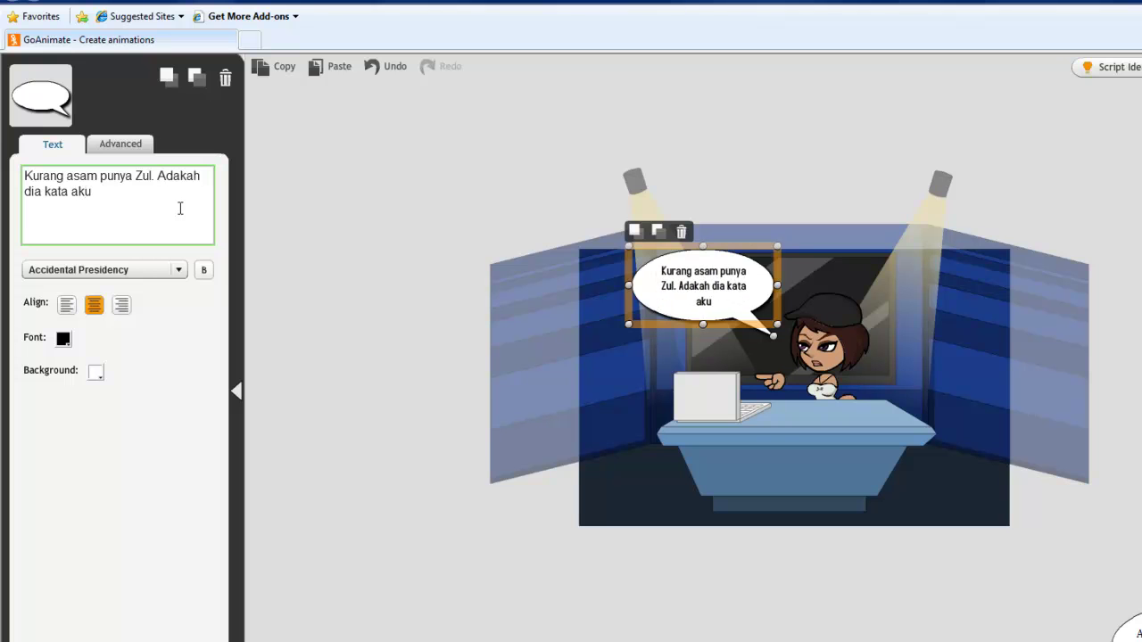
type(" macam")
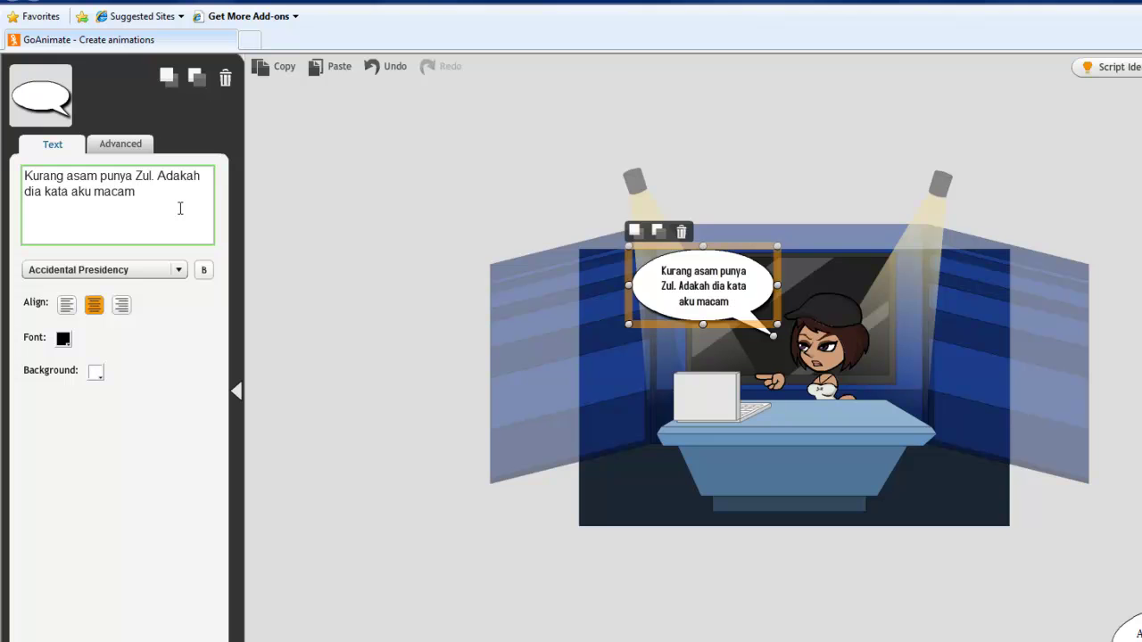
type(" La")
key("BackSpace")
key("BackSpace")
key("BackSpace")
key("BackSpace")
key("BackSpace")
key("BackSpace")
key("BackSpace")
key("BackSpace")
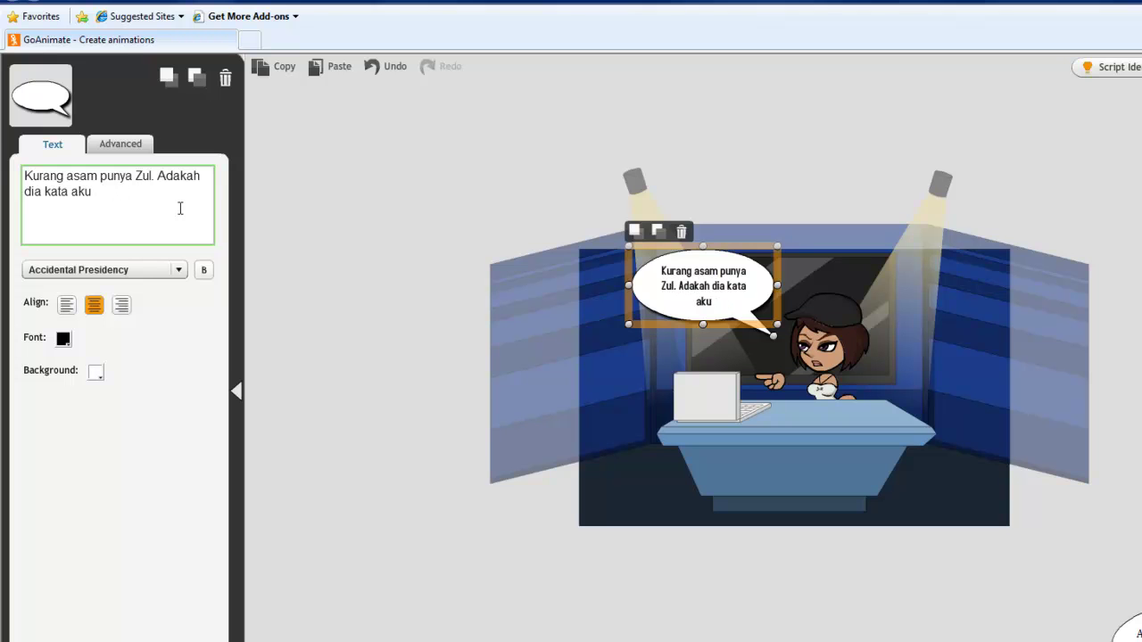
type("tidak cantik/.")
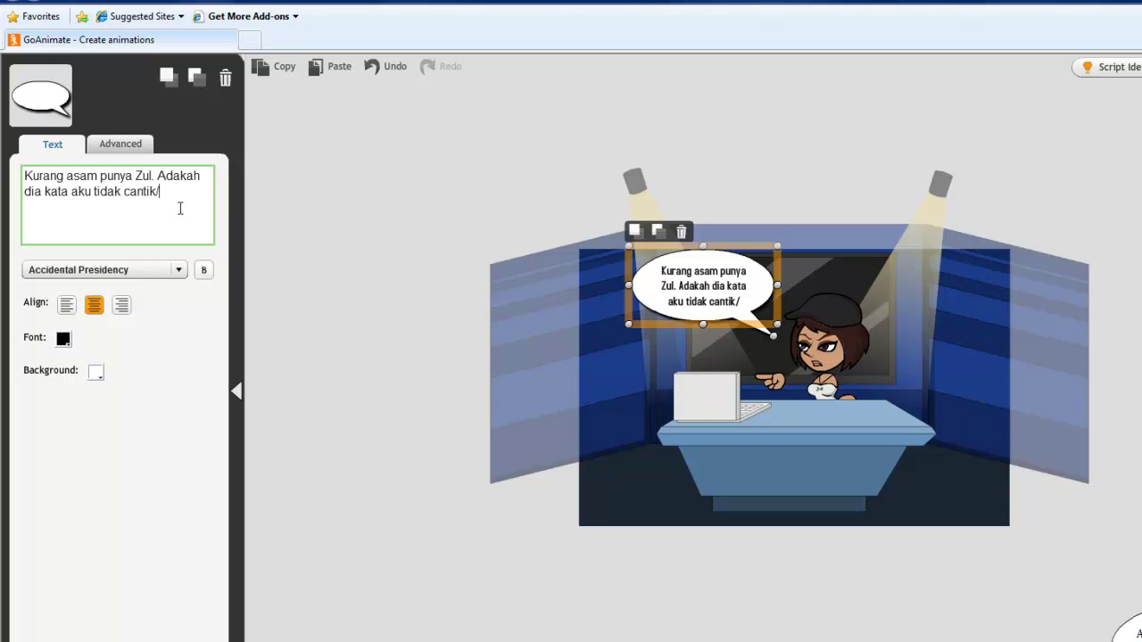
key("BackSpace")
key("BackSpace")
type(".")
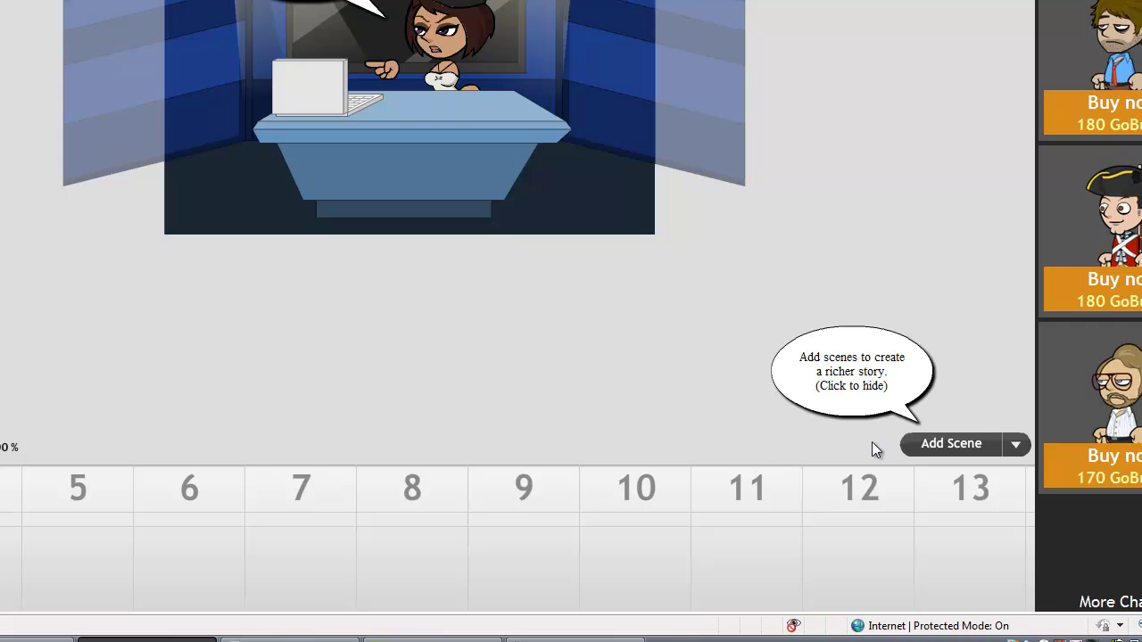
Step: Add a second scene and send the female character back behind the desk
left_click(958, 449)
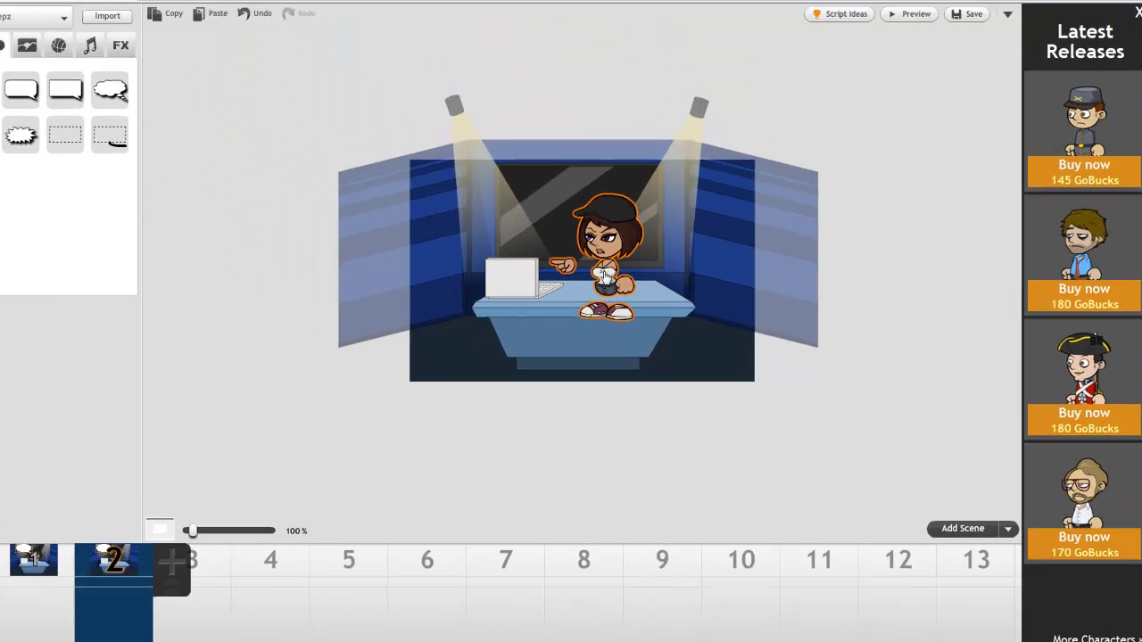
right_click(441, 83)
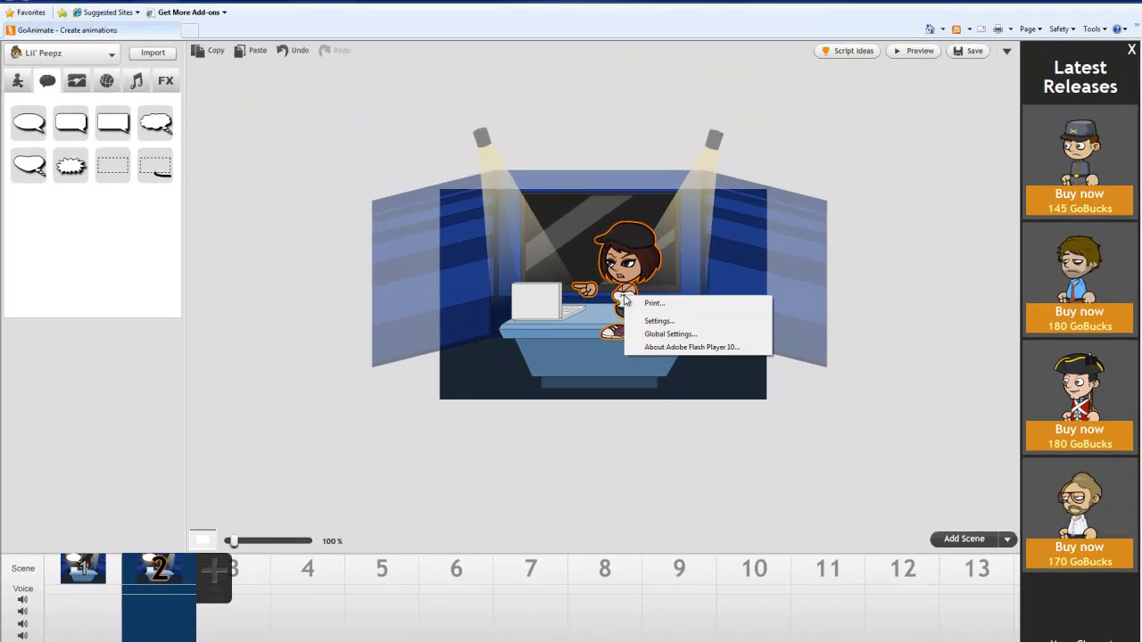
left_click(631, 269)
left_click(640, 259)
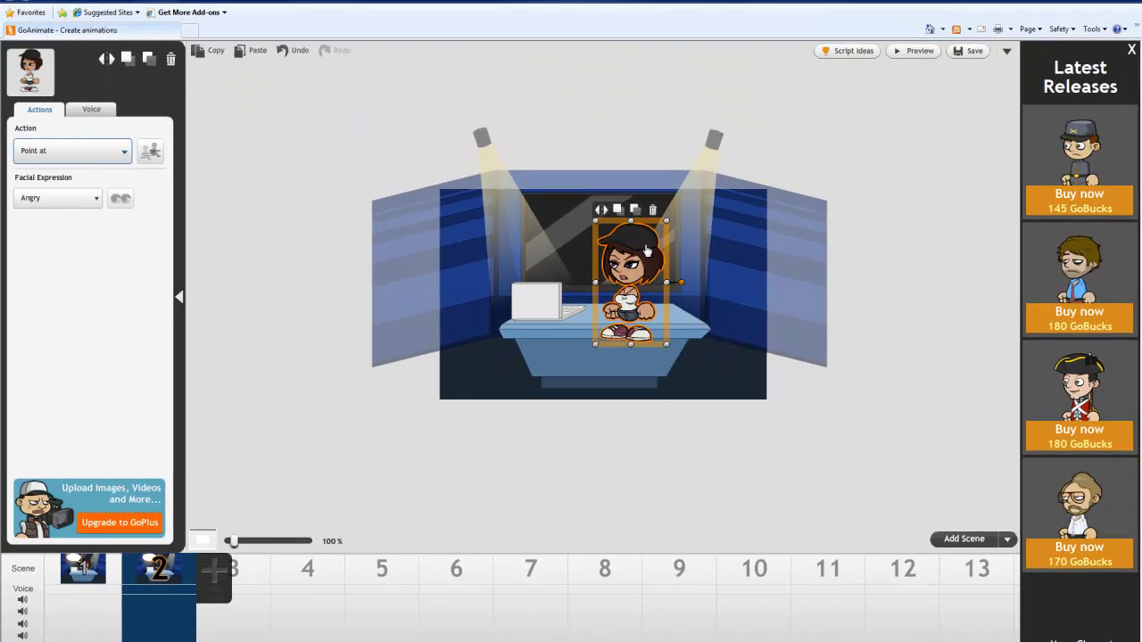
left_click(635, 209)
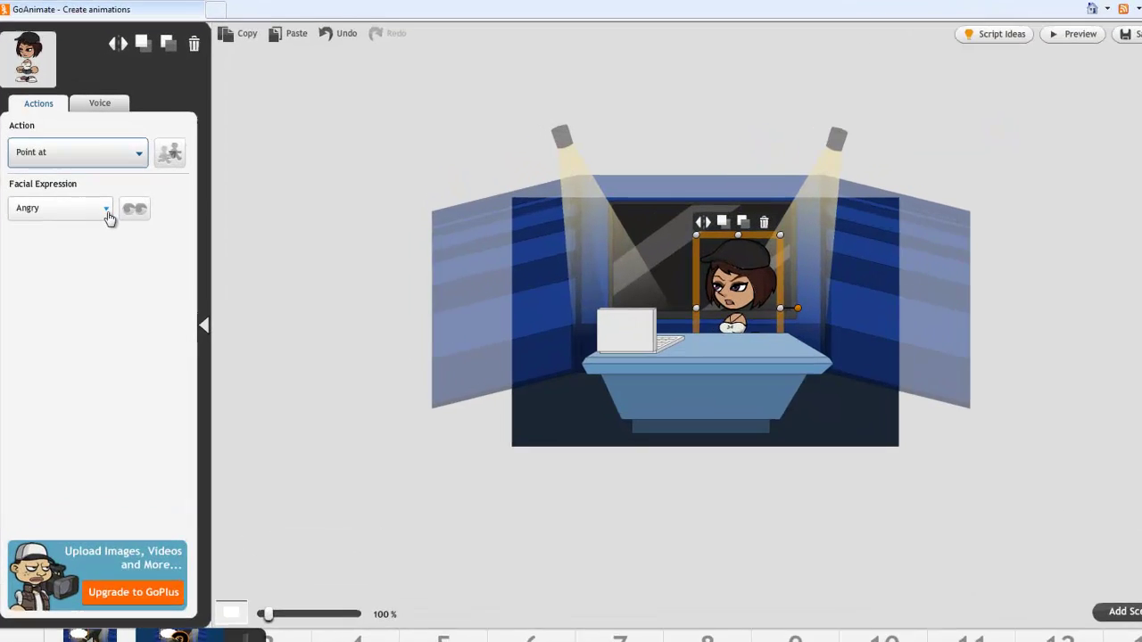
Step: Set the female character's facial expression to Crying in the second scene
left_click(98, 200)
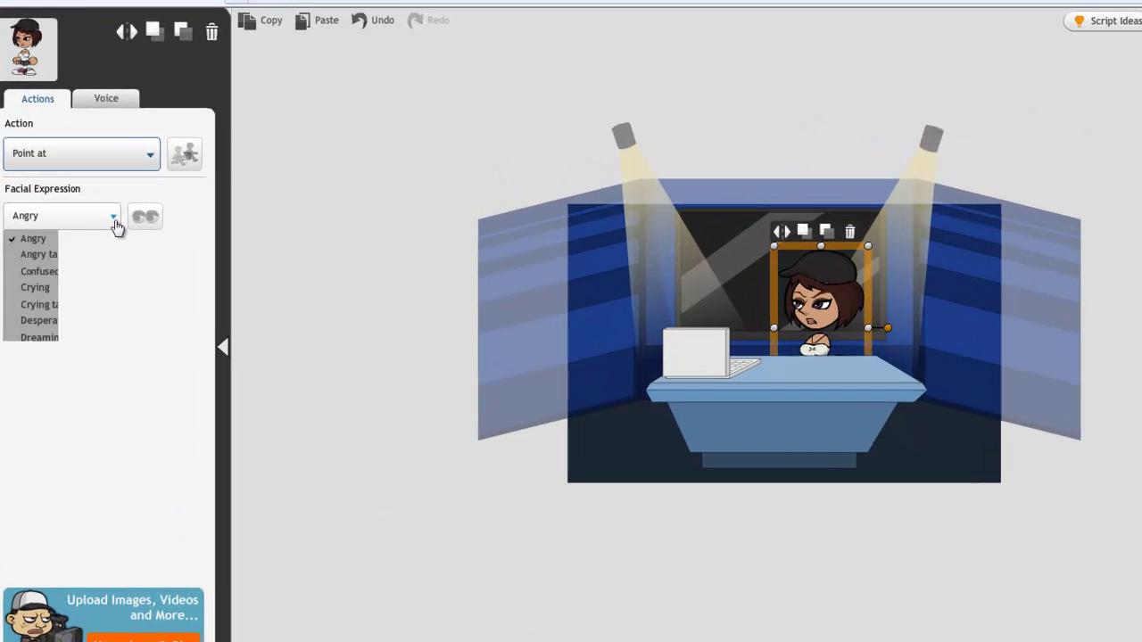
left_click(41, 287)
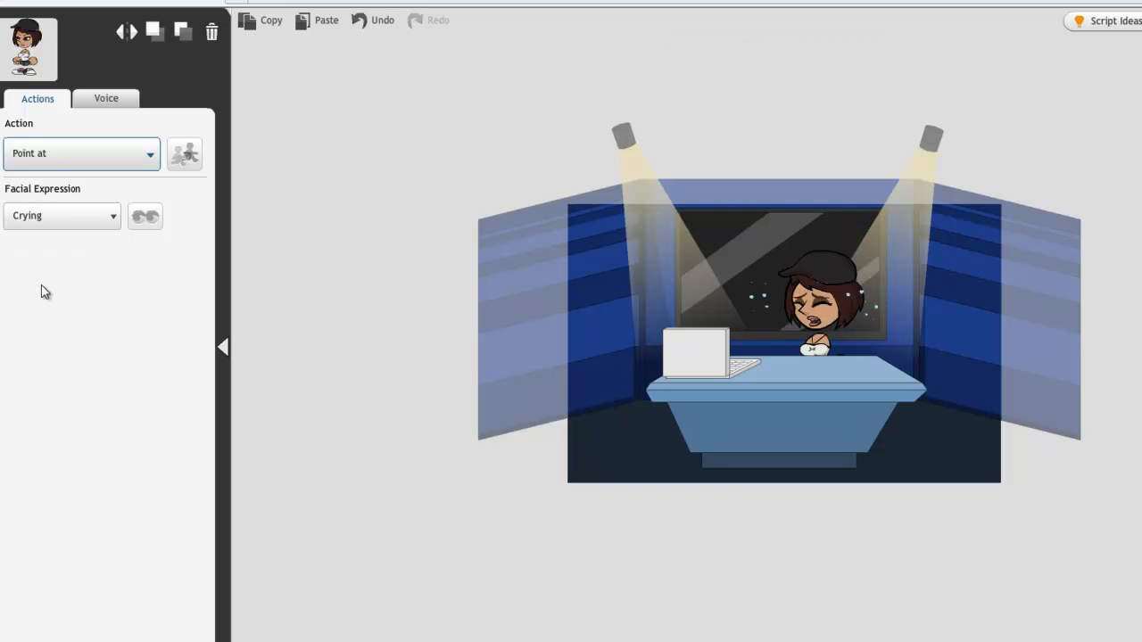
left_click(582, 526)
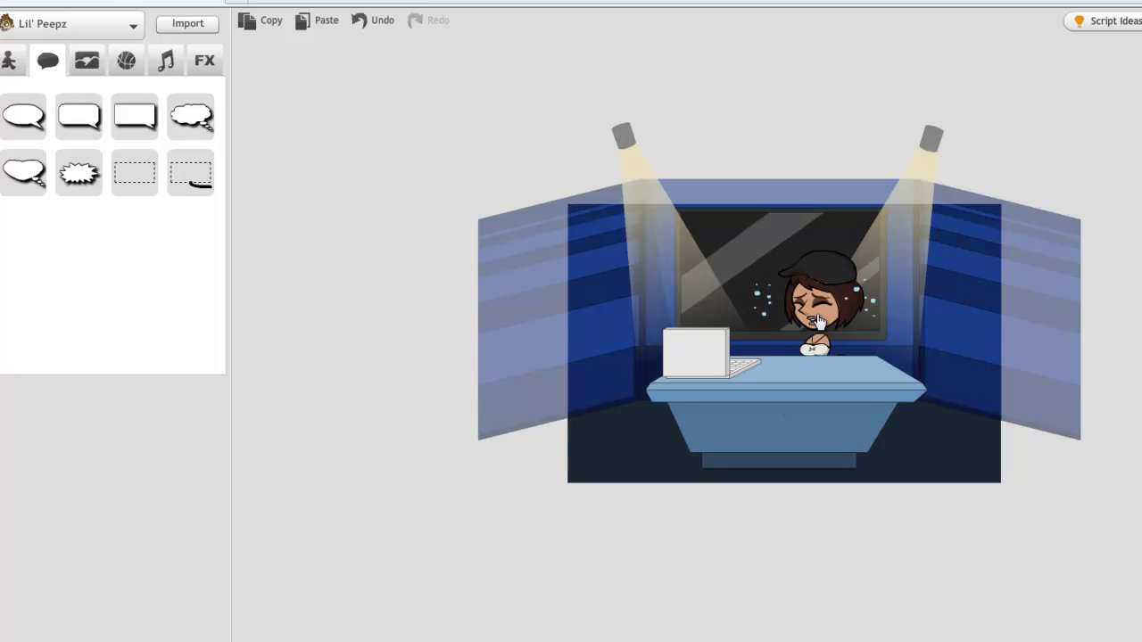
Step: Set the female character's action to Standing and move her closer to the laptop
left_click(759, 328)
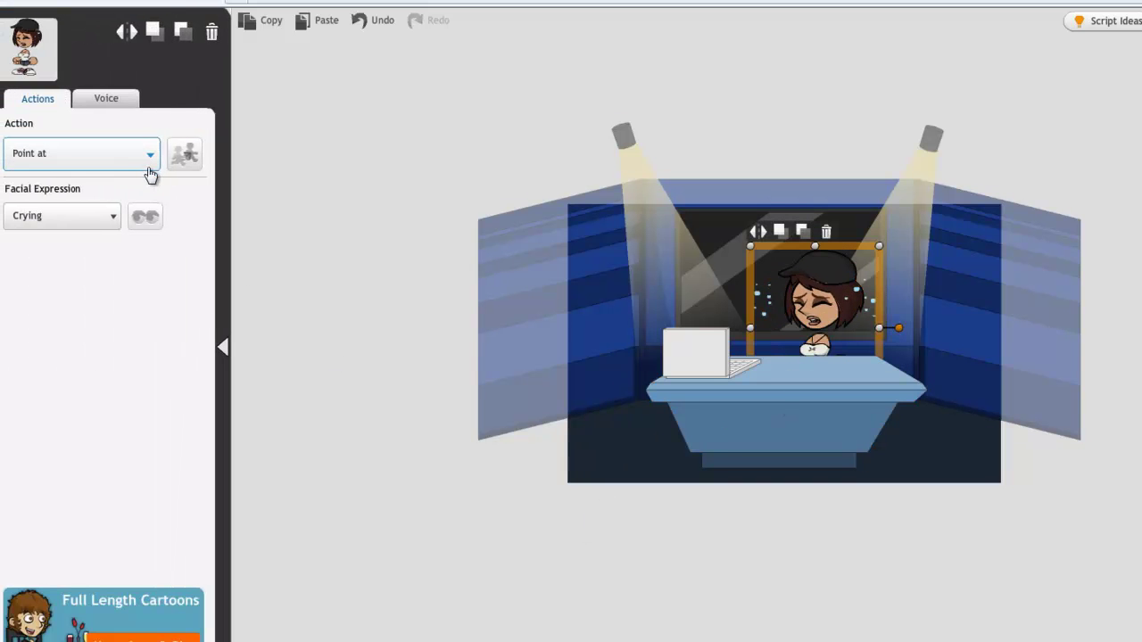
left_click(150, 161)
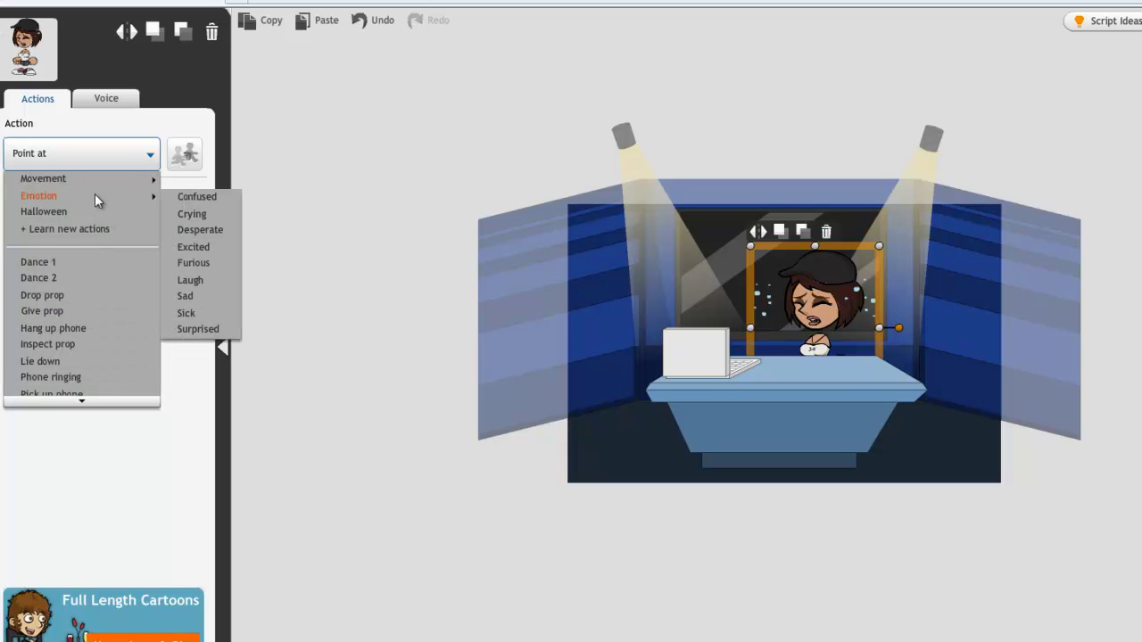
scroll(78, 403, "down", 3)
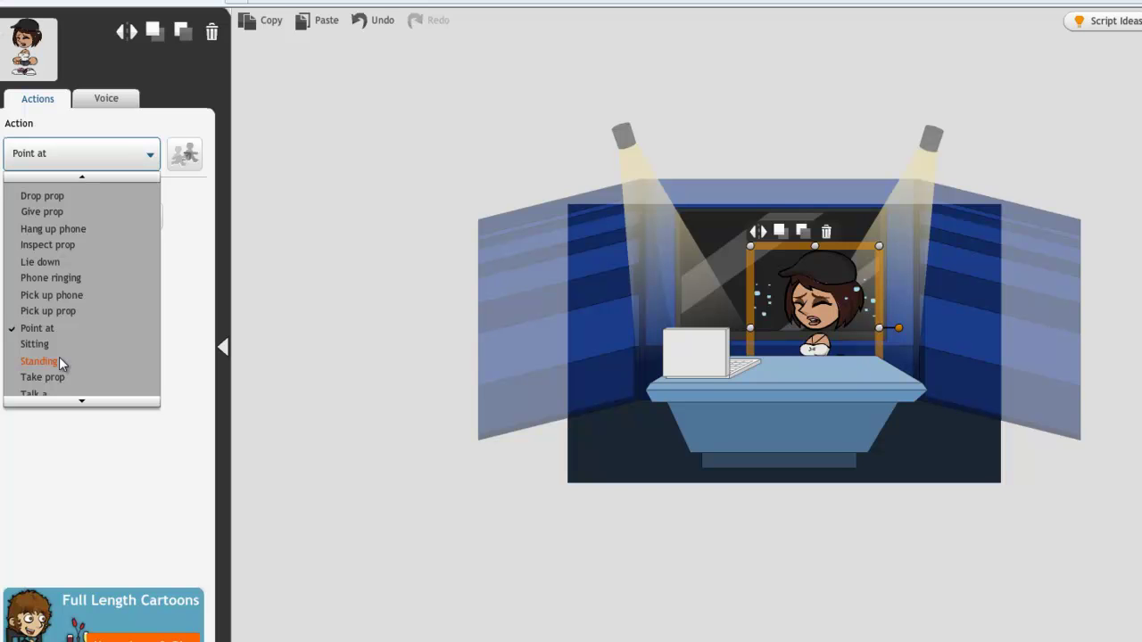
left_click(59, 361)
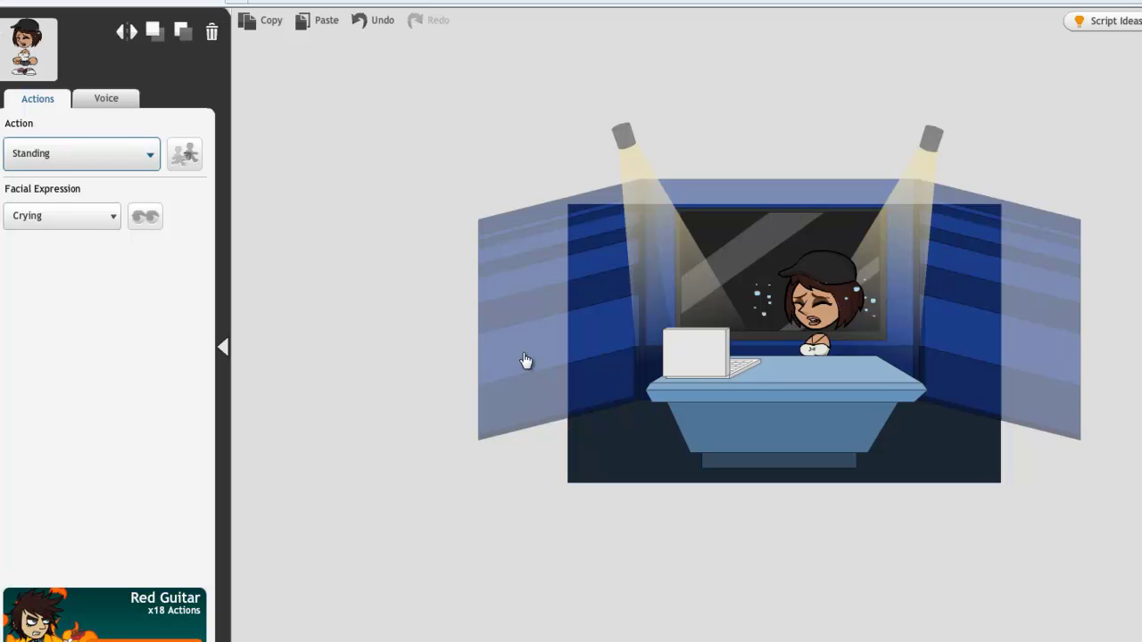
left_click_drag(820, 318, 775, 323)
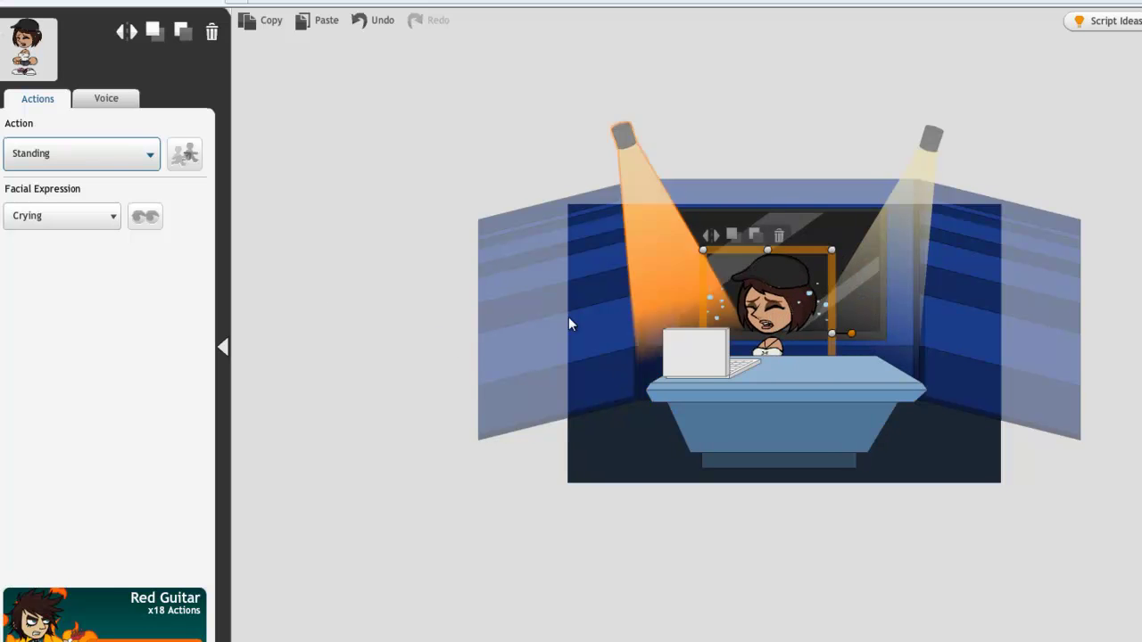
left_click(224, 348)
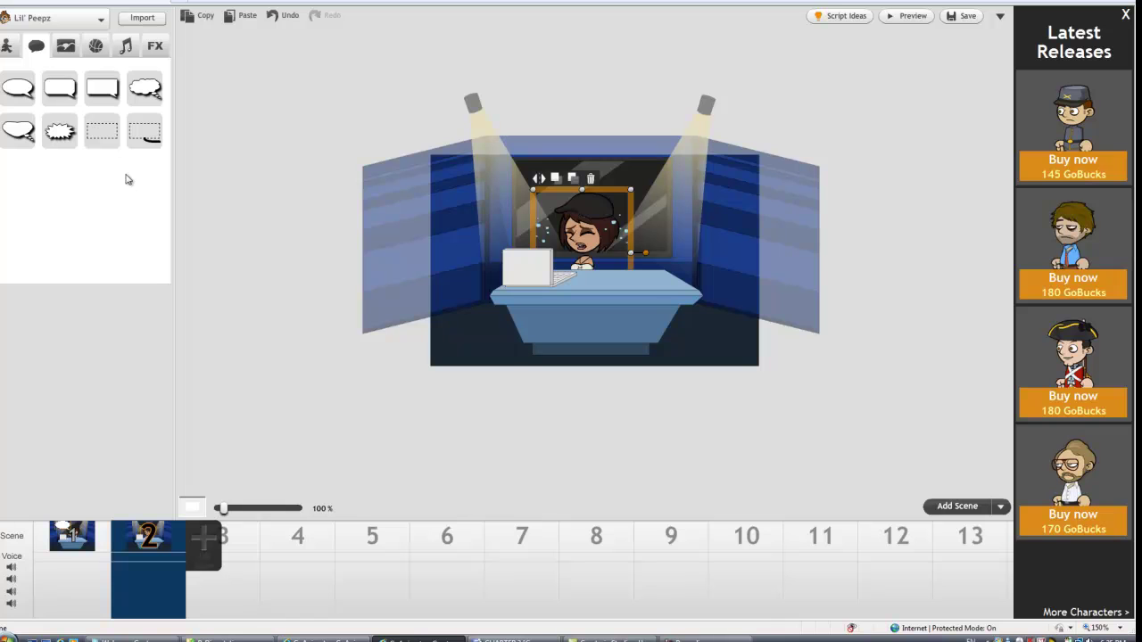
Step: Add another scene and place the male character in the blue shirt beside the right end of the desk
left_click(943, 512)
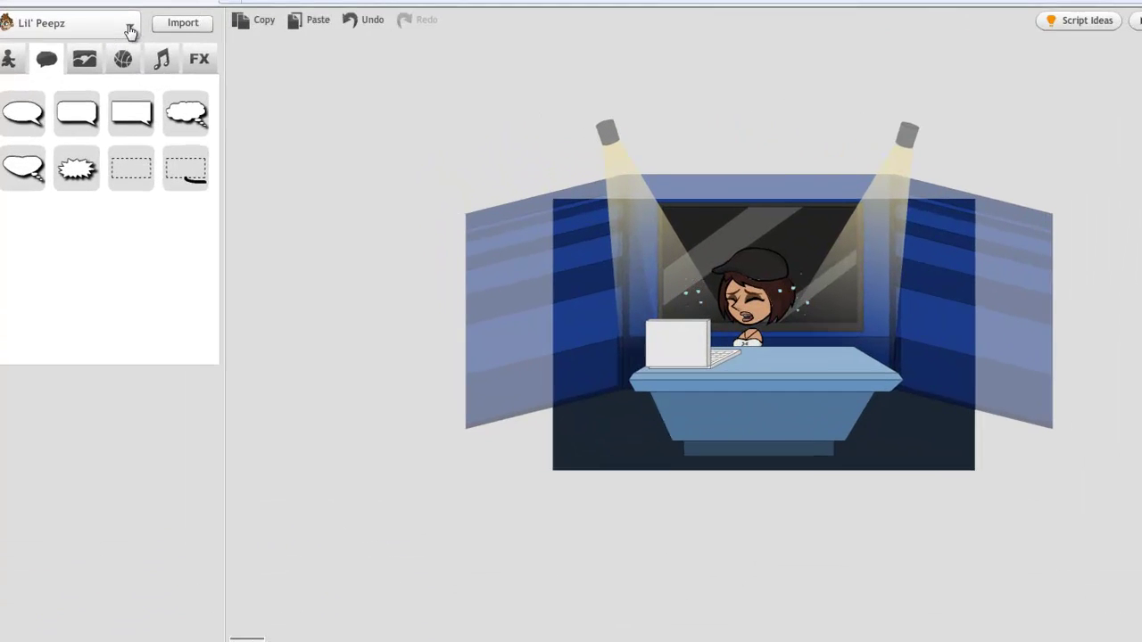
left_click(101, 19)
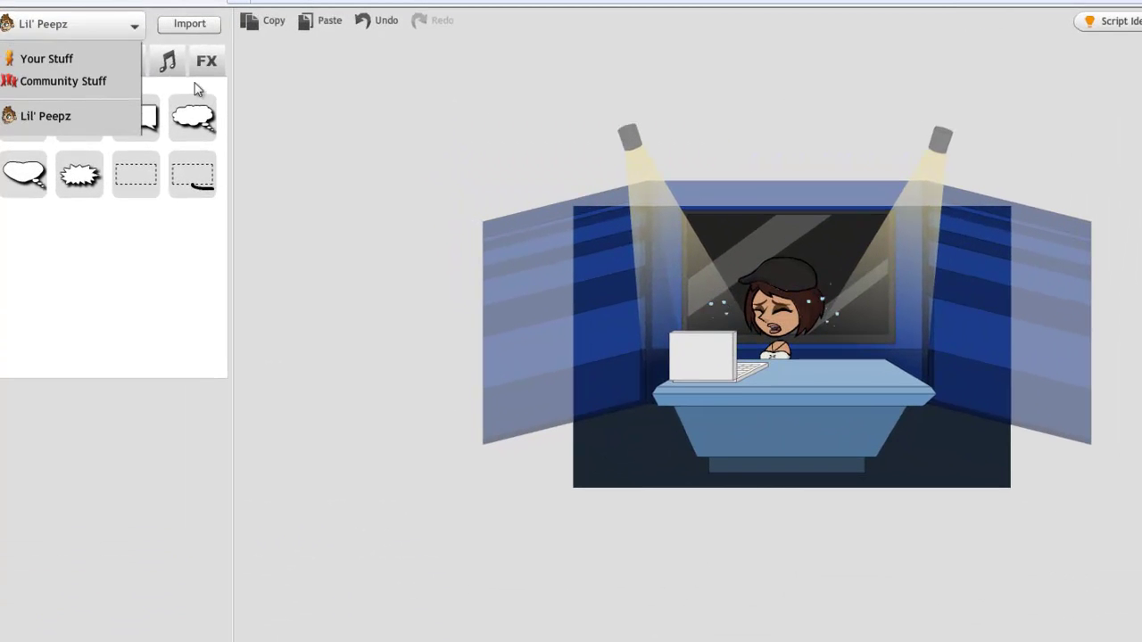
left_click(9, 65)
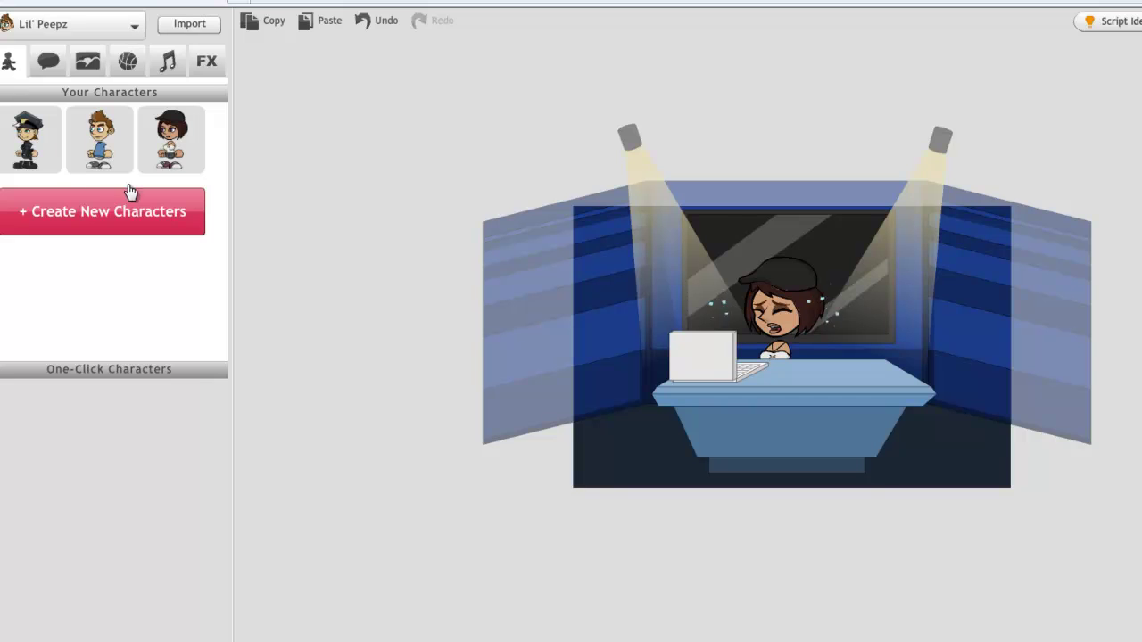
left_click(114, 143)
left_click_drag(753, 362, 959, 408)
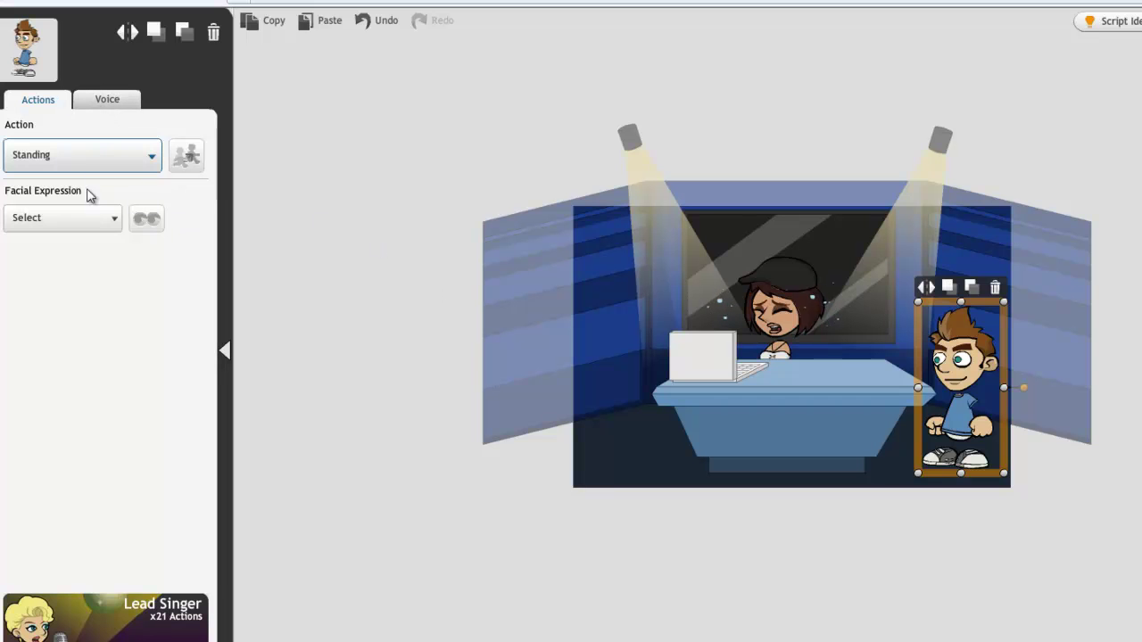
Step: Set the male character's facial expression to Confused
left_click(100, 223)
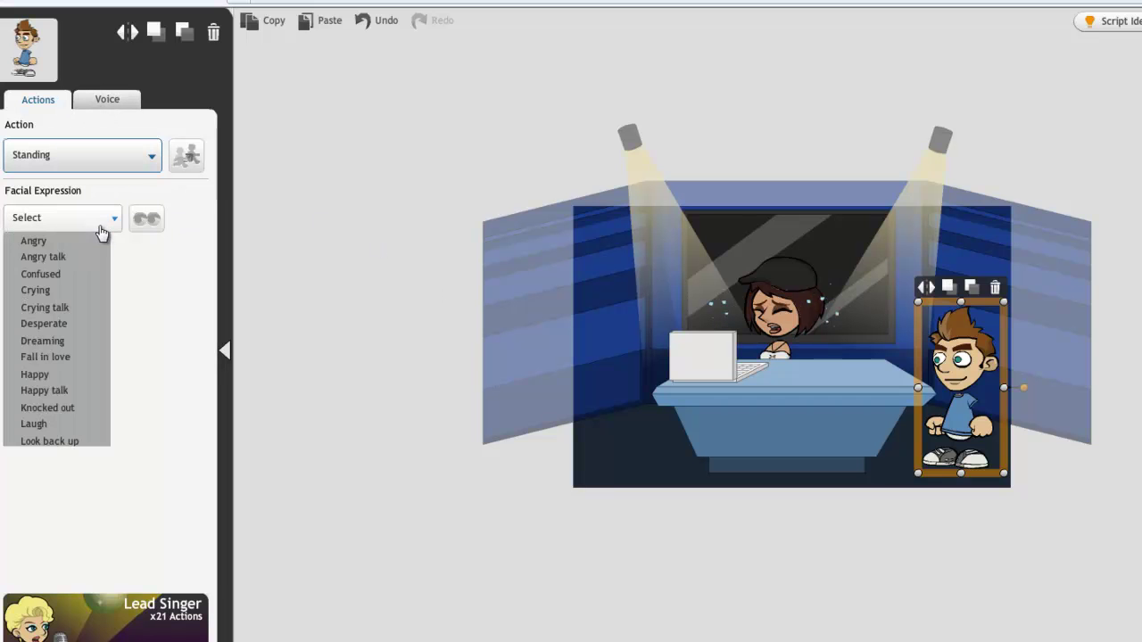
left_click(69, 275)
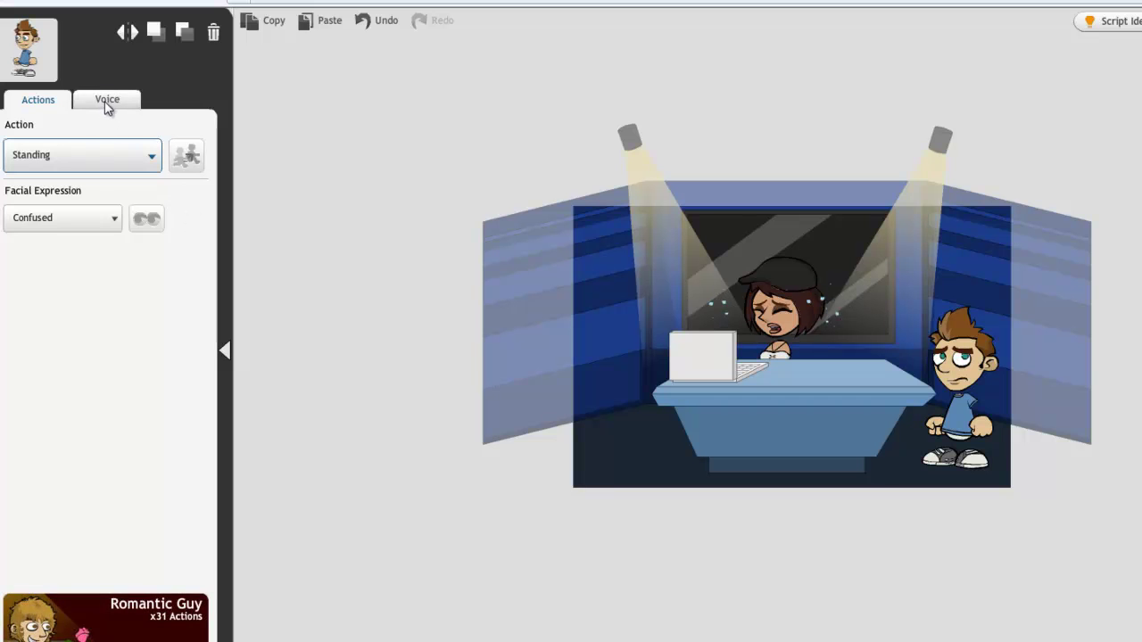
left_click(226, 355)
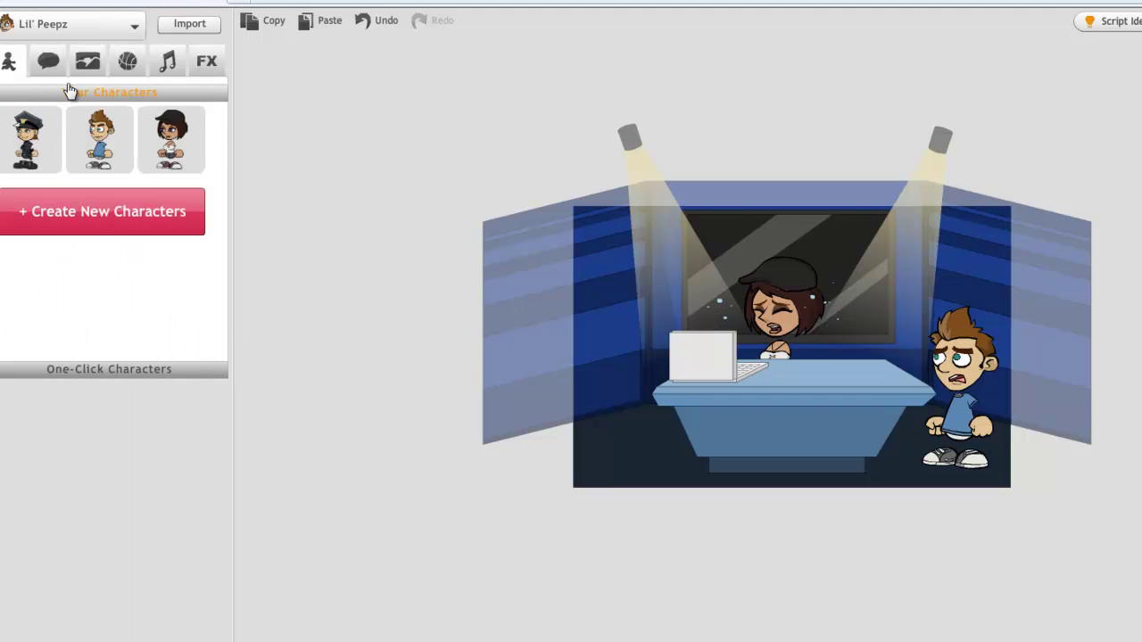
Step: Add an oval speech bubble and place it just above the male character with its tail toward his head
left_click(49, 71)
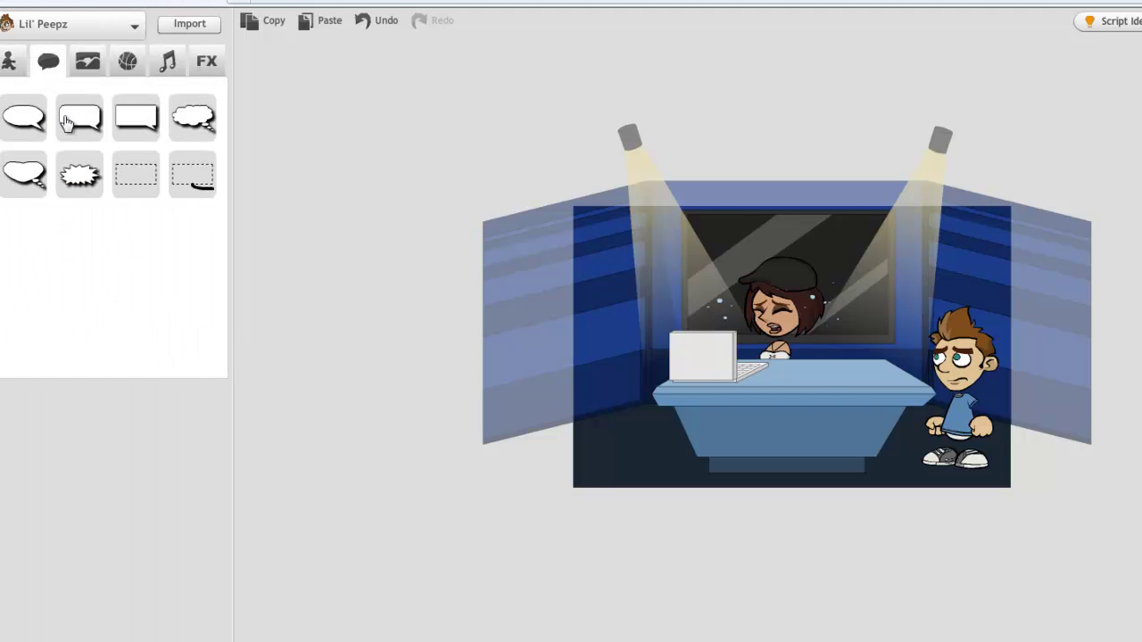
left_click(24, 118)
left_click_drag(797, 324, 879, 253)
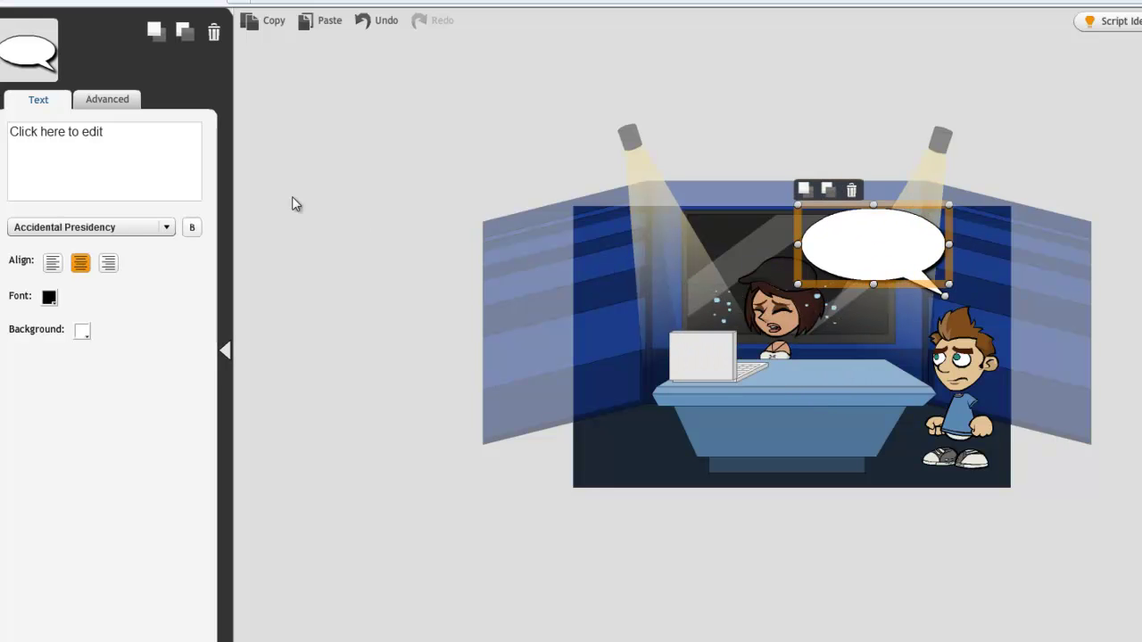
Step: Fill the male character's speech bubble with "Eh. Kenapa dengan kamu" followed by the female character's name and a question mark
left_click(137, 143)
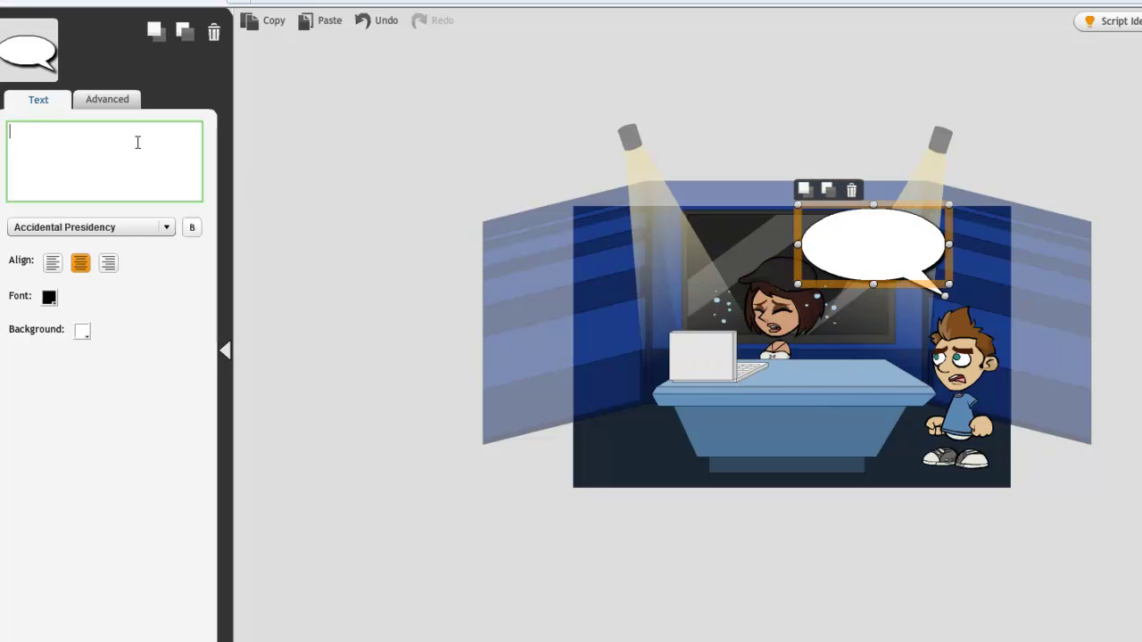
type("Eh. ")
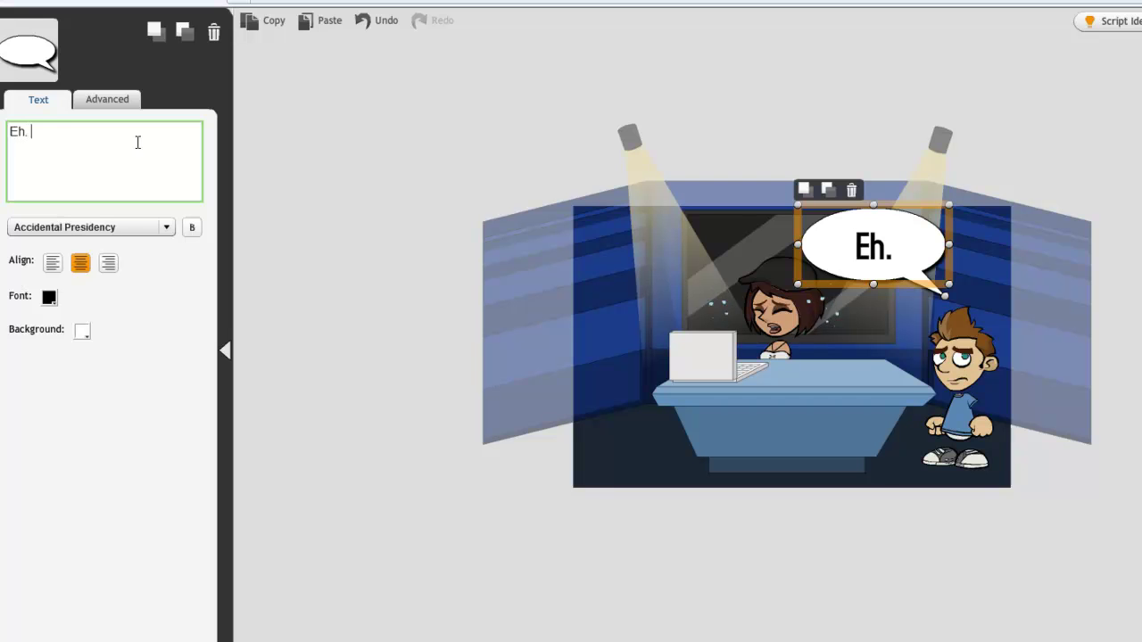
type("Kenapa")
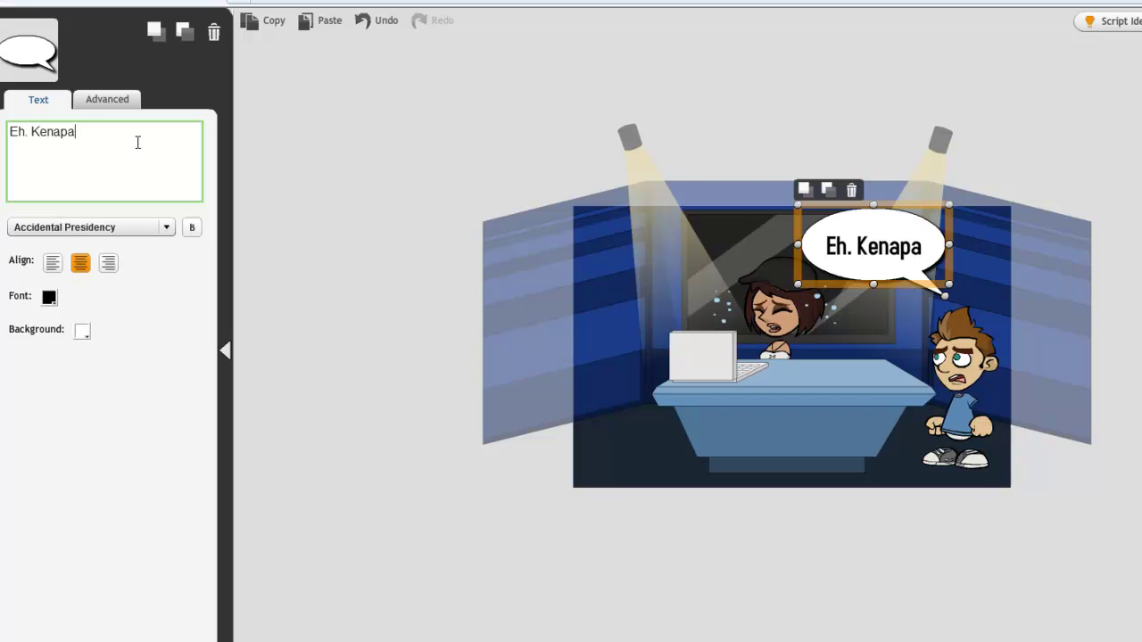
type(" dengan")
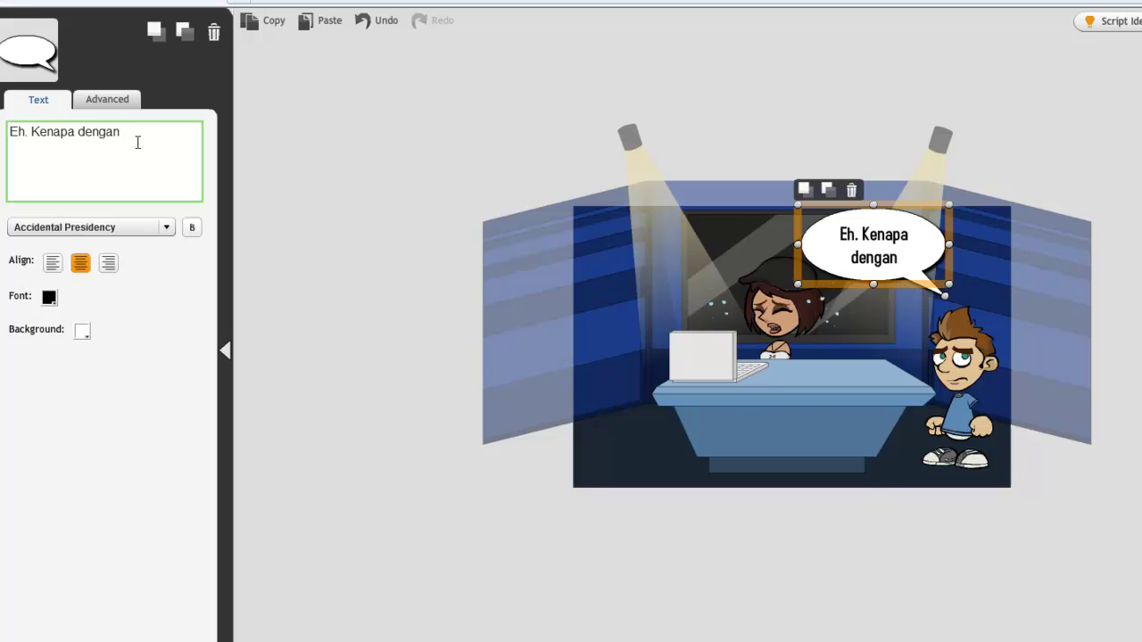
type(" kamu Haz")
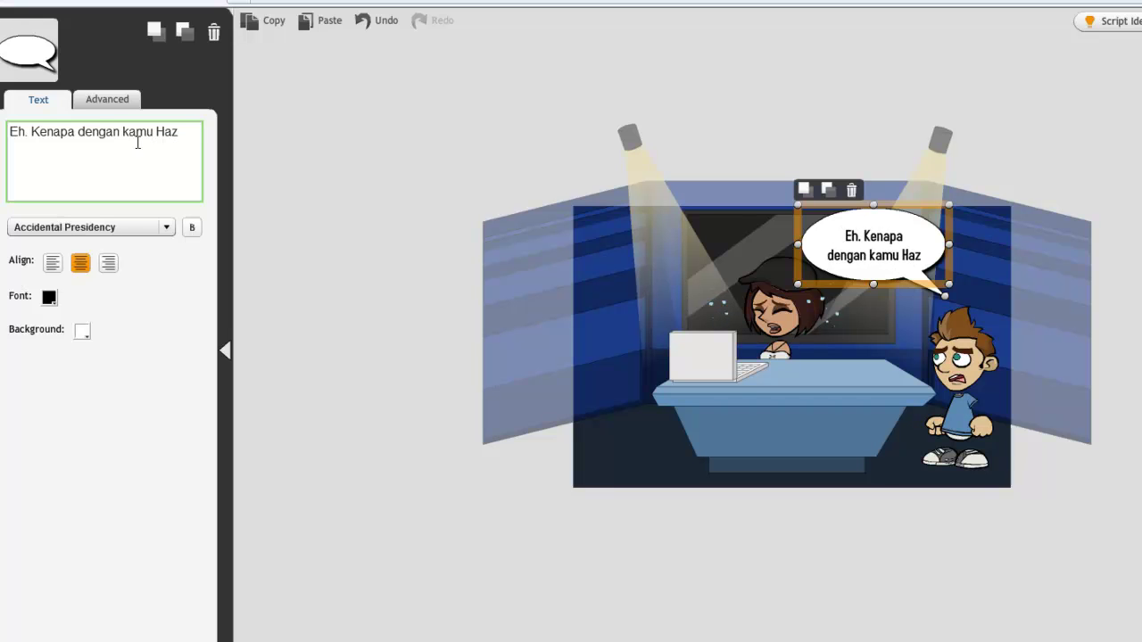
type("irah.")
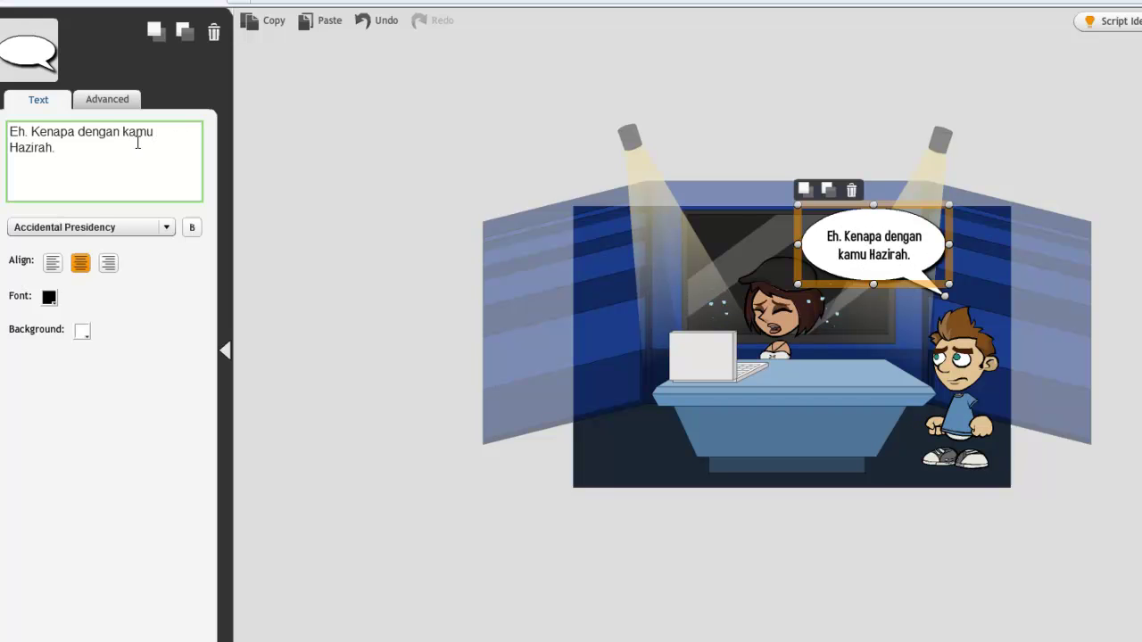
key("BackSpace")
type("?")
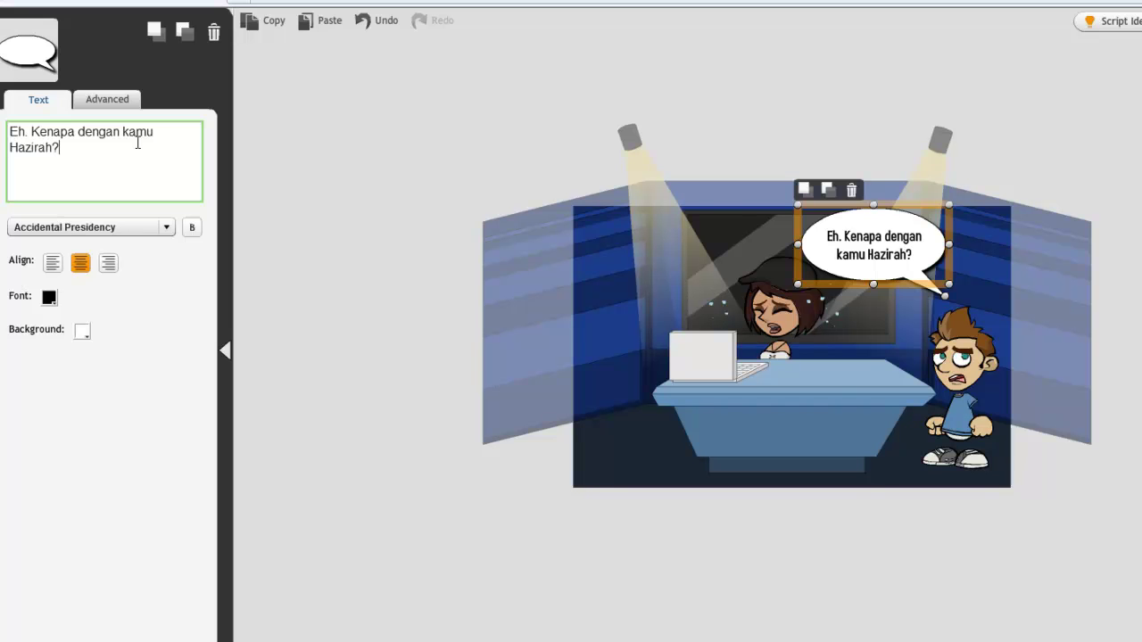
Step: In a new scene, flip the female character to face the male character and set her facial expression to Angry talk
left_click(636, 535)
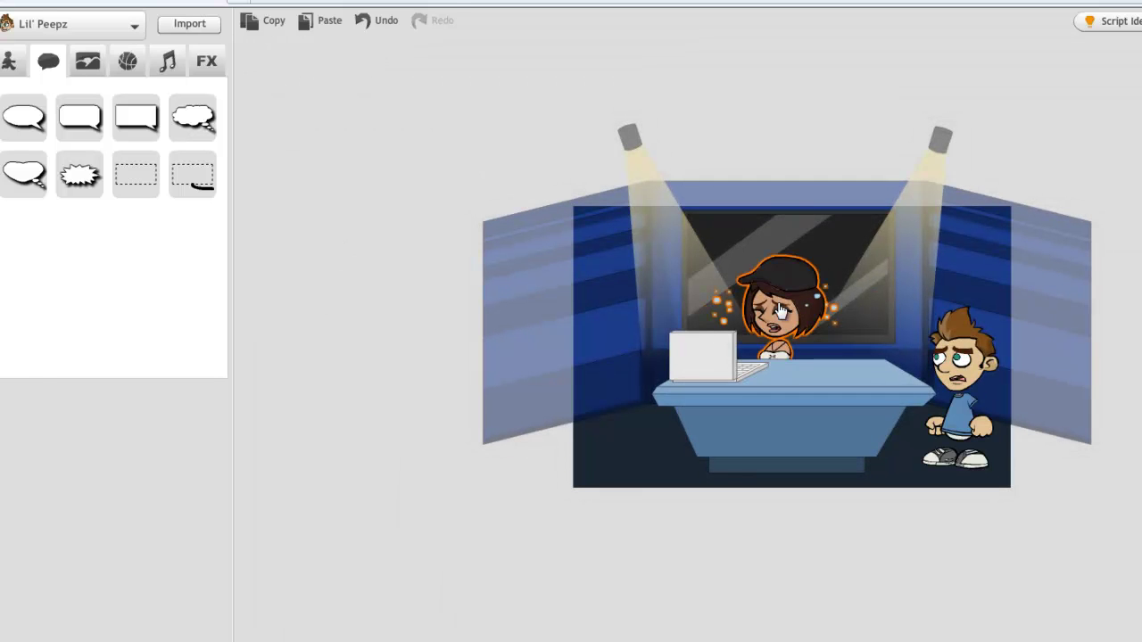
left_click(794, 268)
left_click(129, 33)
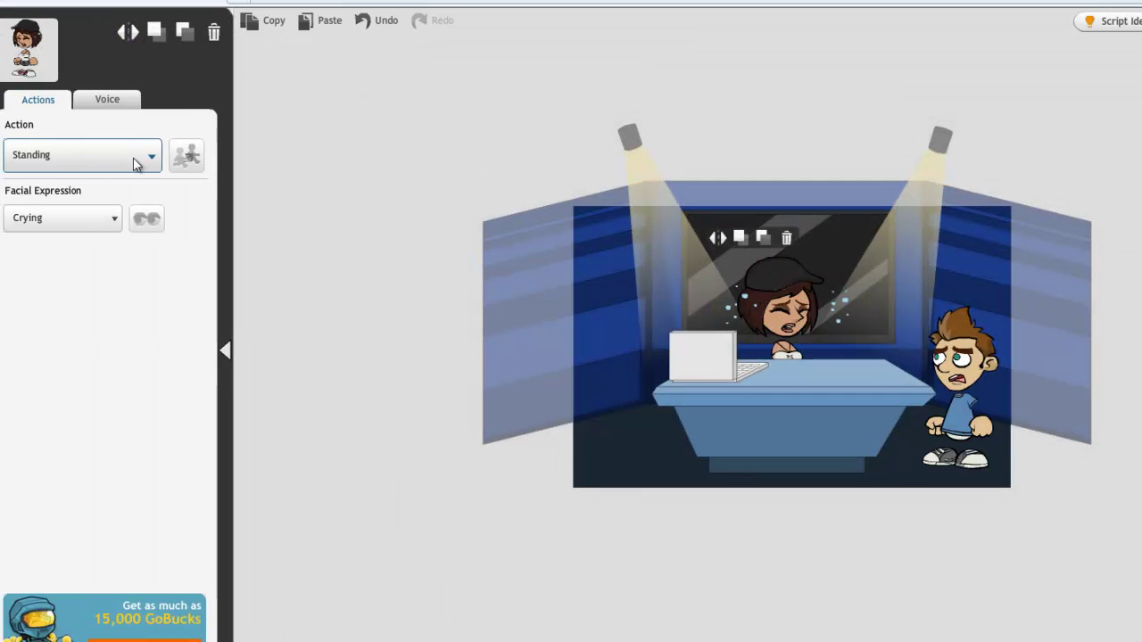
left_click(115, 221)
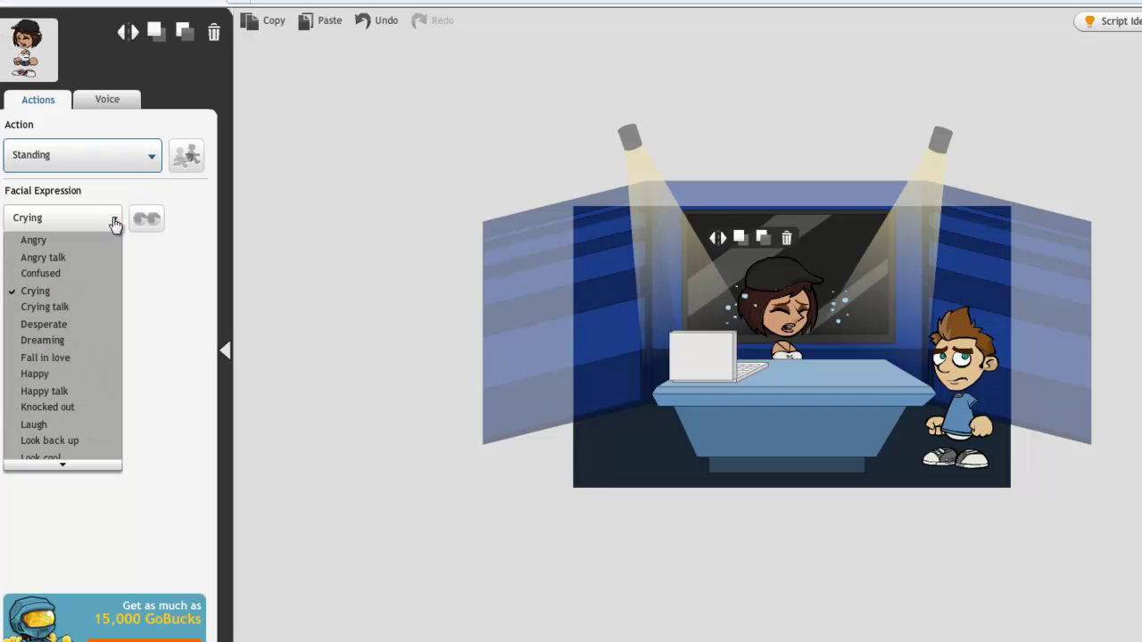
left_click(59, 259)
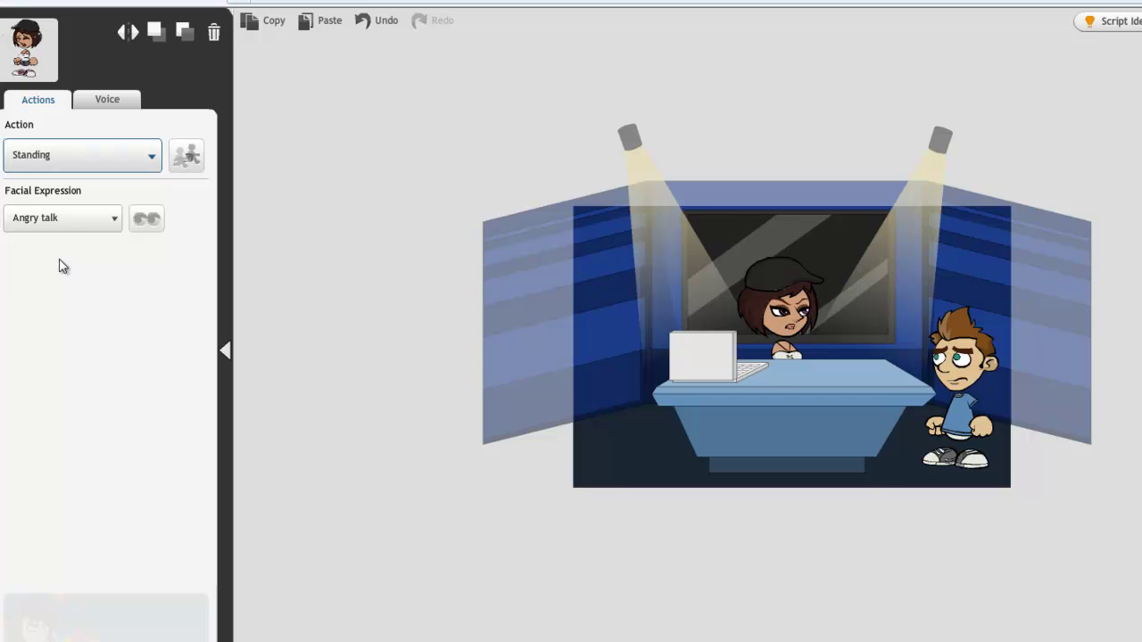
Step: Try the Desperate and Look down facial expressions on the male character
left_click(959, 392)
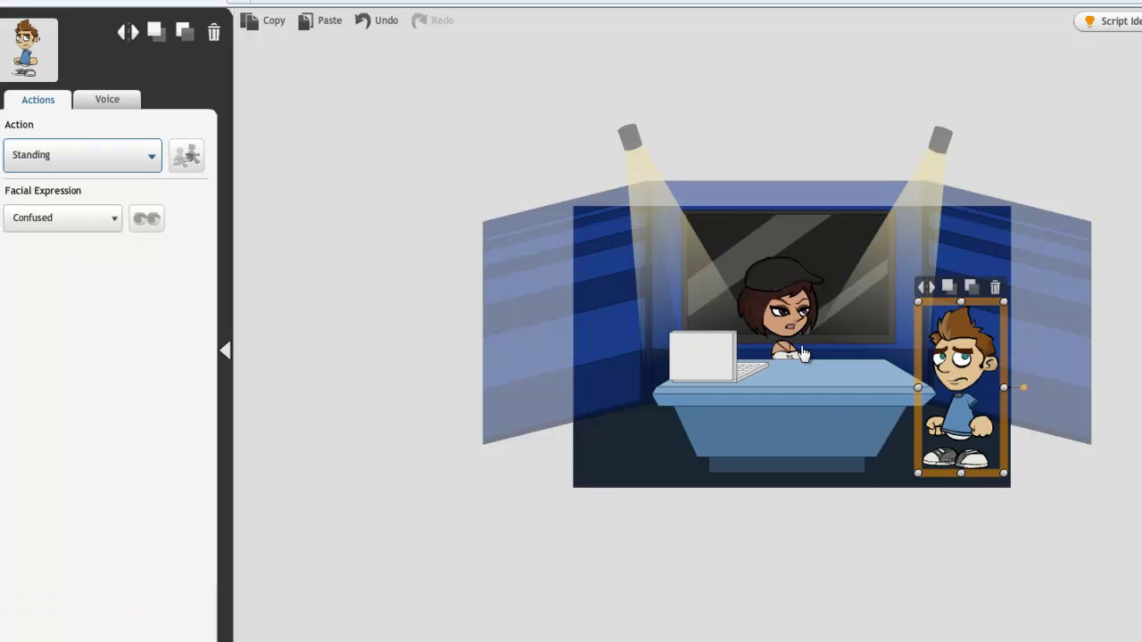
left_click(113, 223)
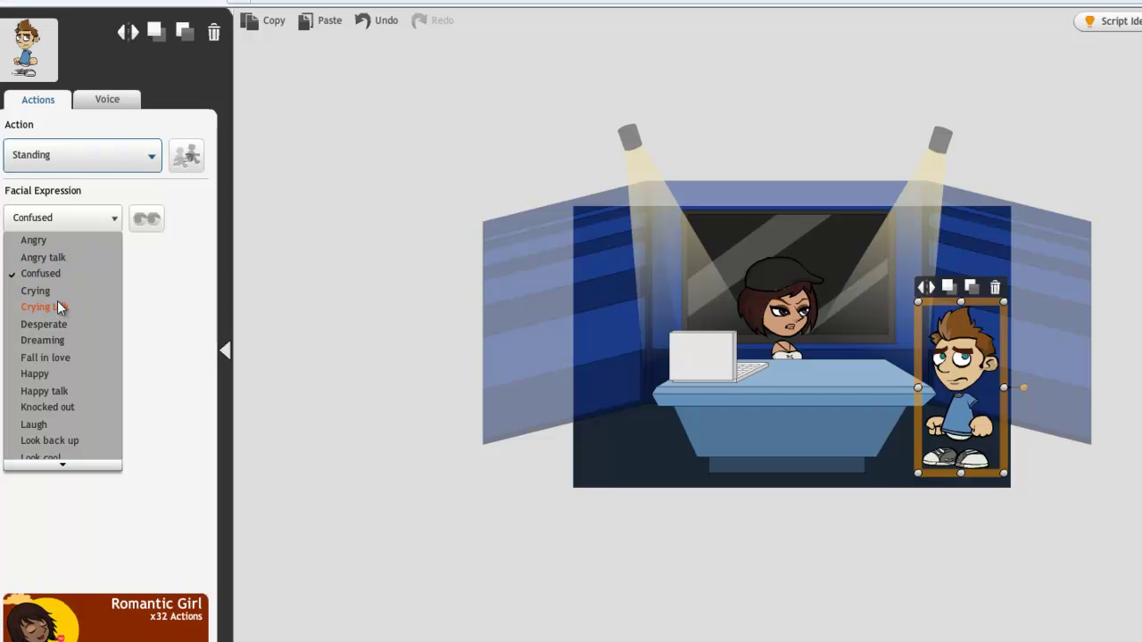
left_click(47, 323)
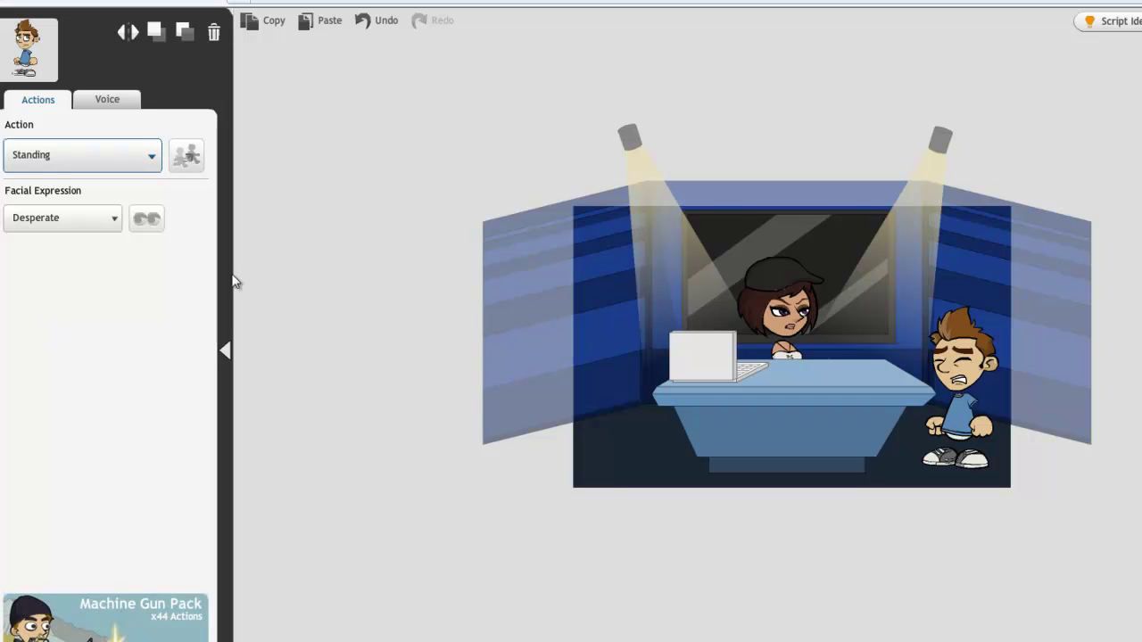
left_click(115, 221)
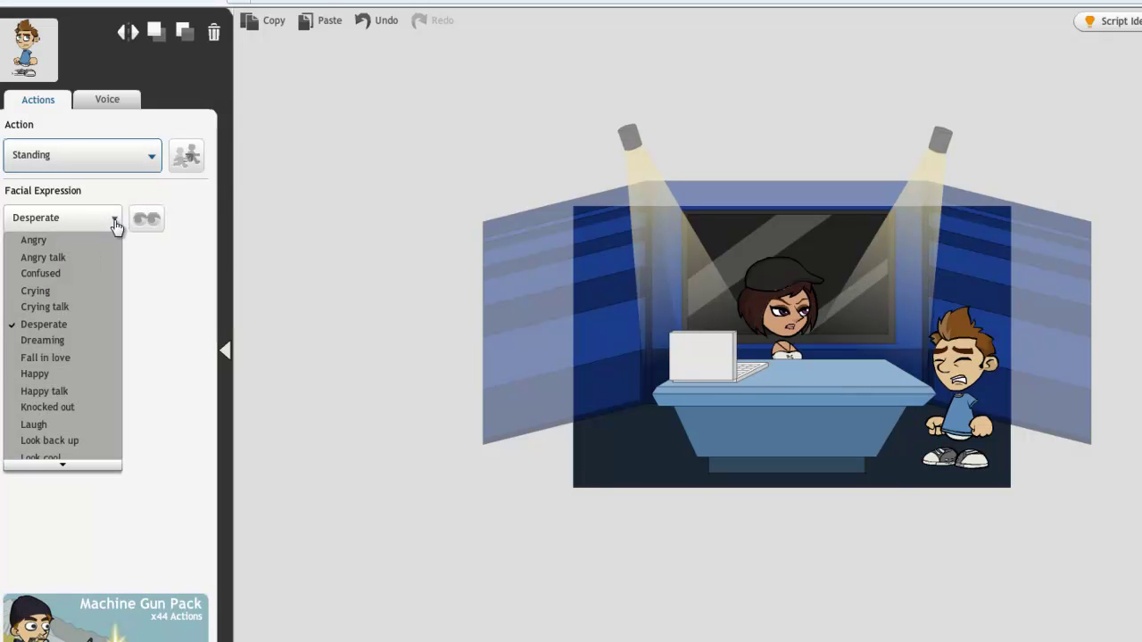
scroll(57, 462, "down", 2)
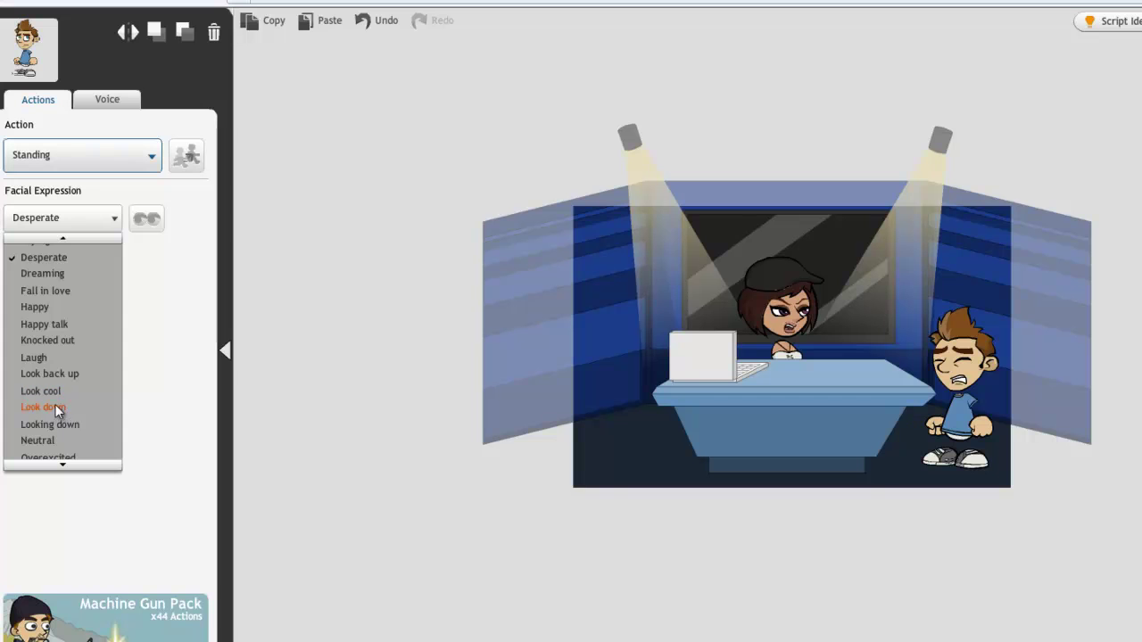
left_click(59, 405)
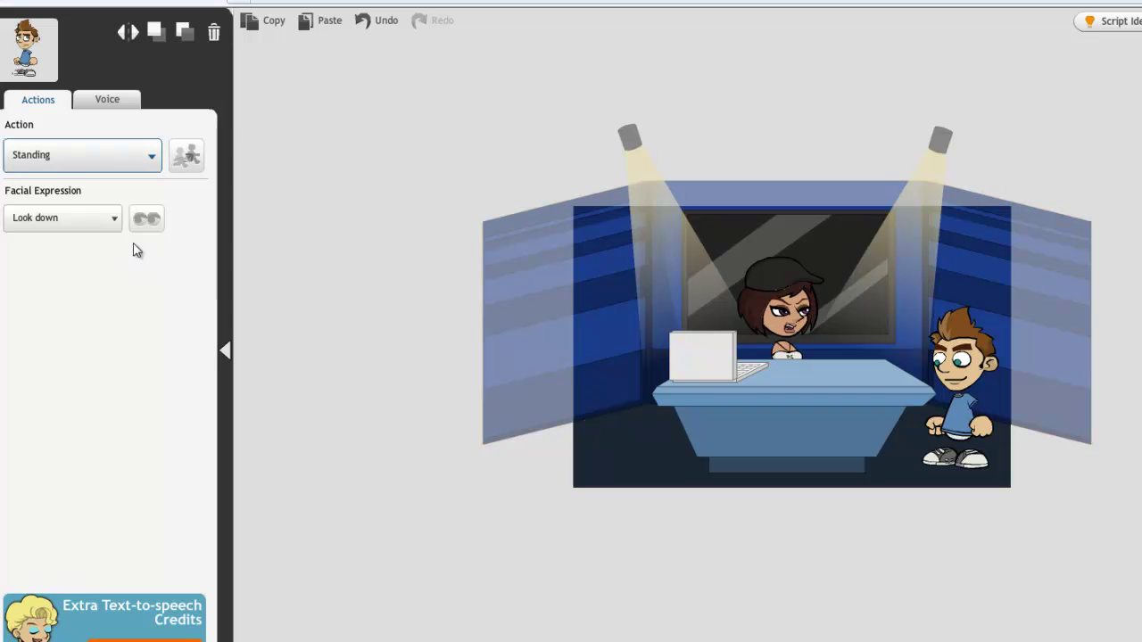
Step: Set the male character's facial expression to Sad
left_click(113, 222)
mouse_move(40, 470)
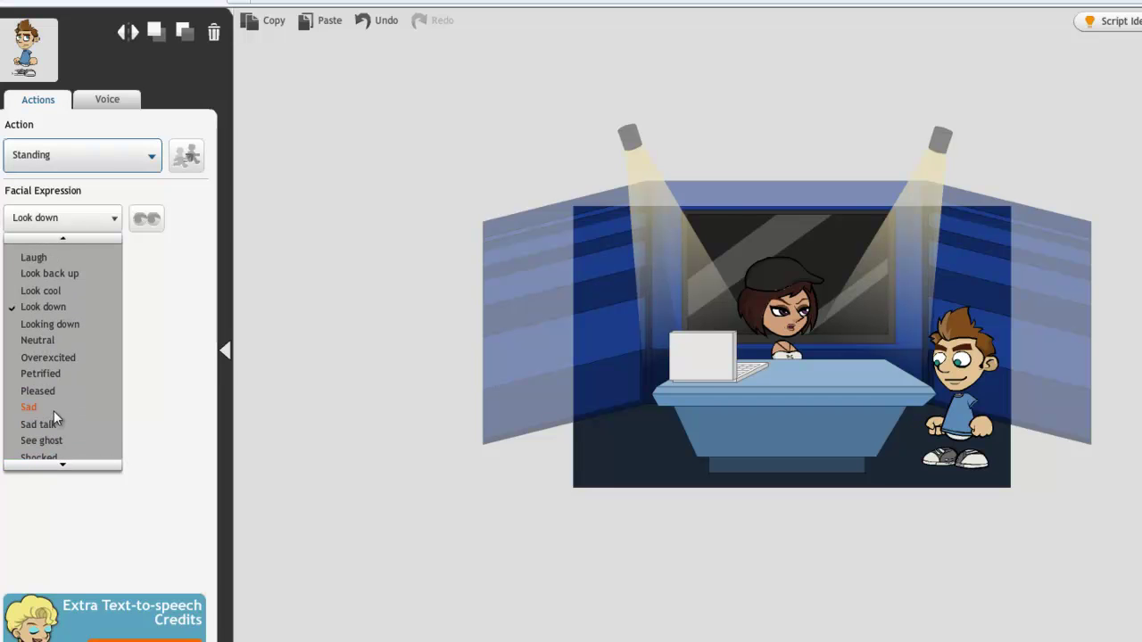
left_click(53, 410)
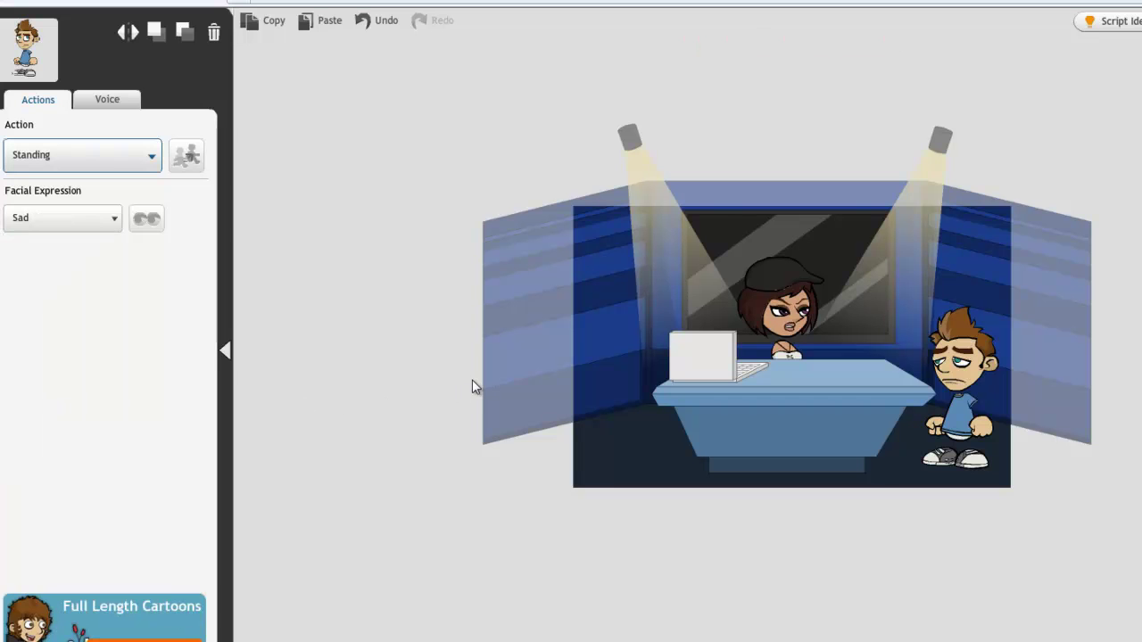
Step: Add an oval speech bubble and place it beside the female character's head, above the laptop
left_click(778, 299)
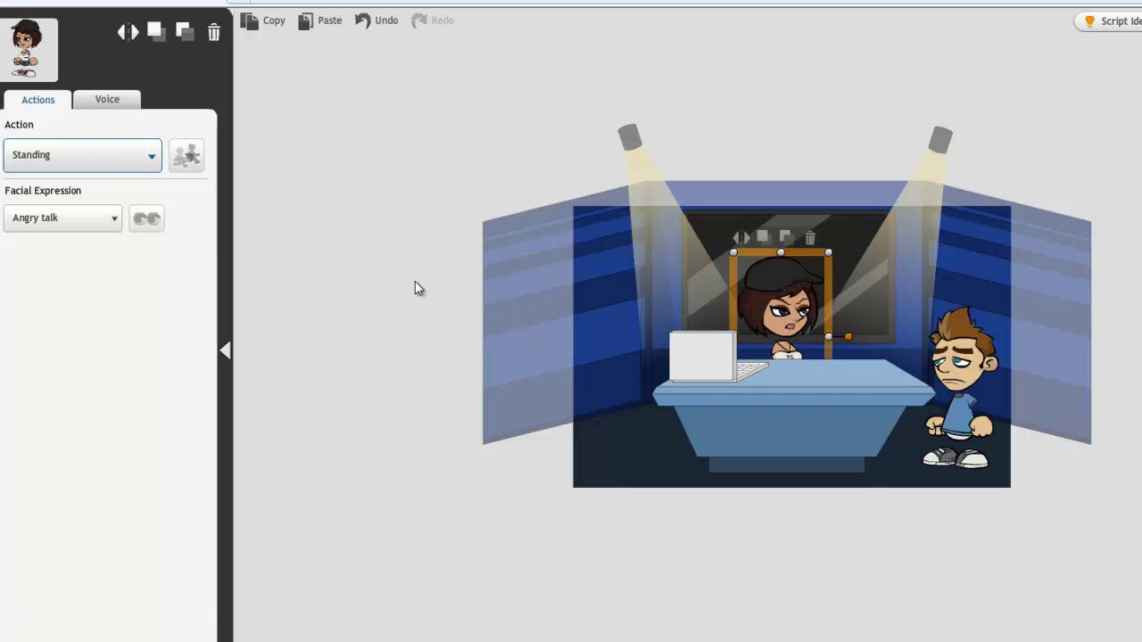
left_click(225, 351)
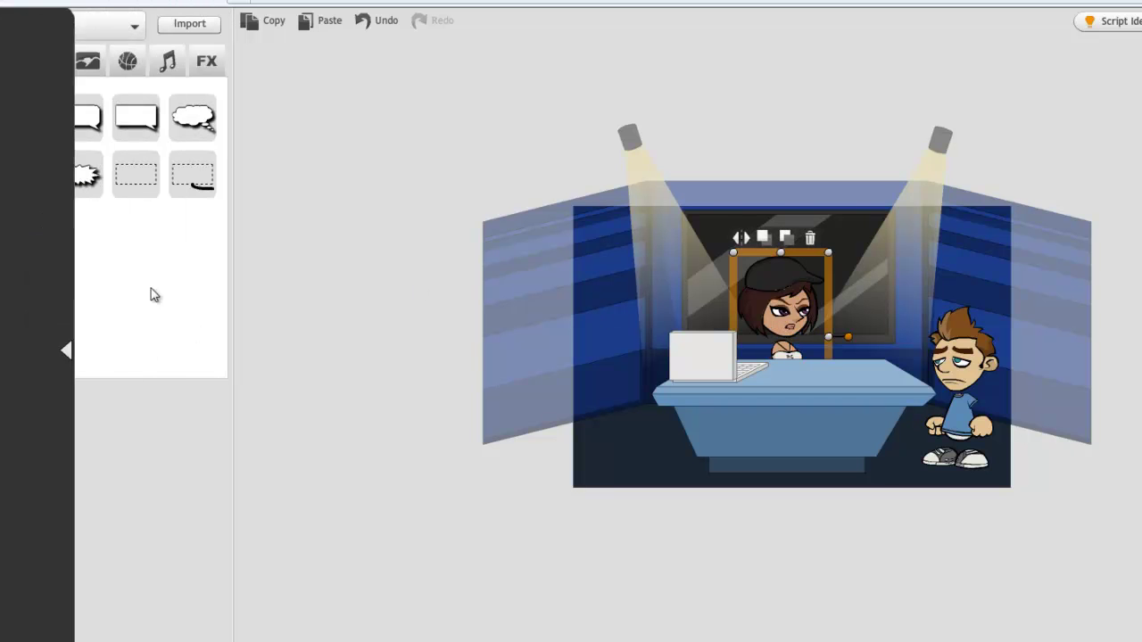
left_click(34, 117)
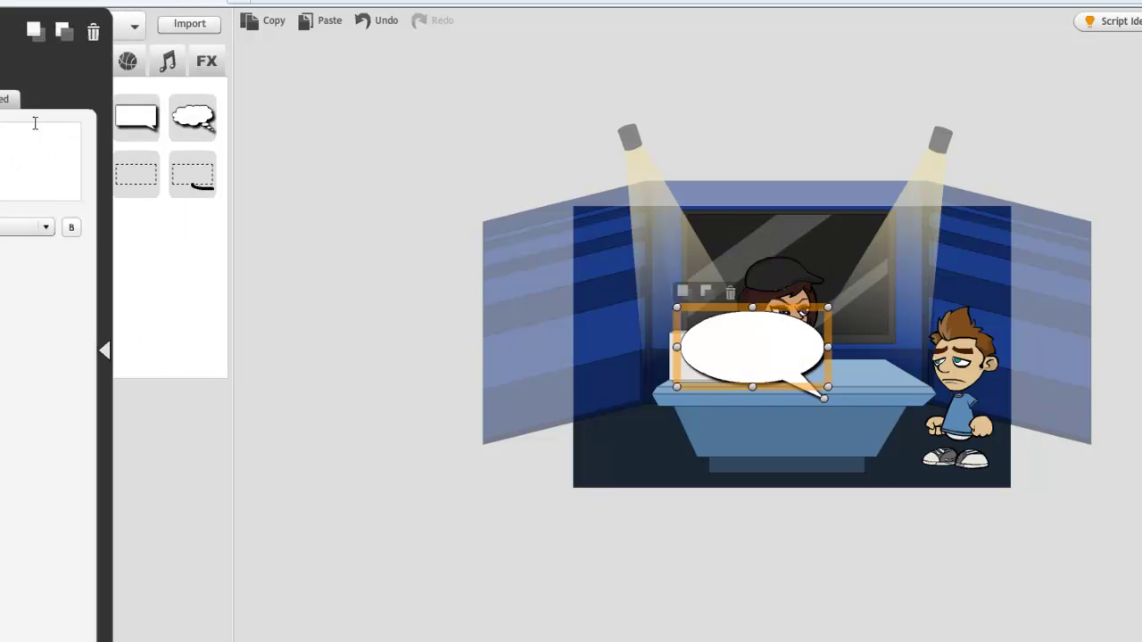
left_click_drag(720, 355, 631, 239)
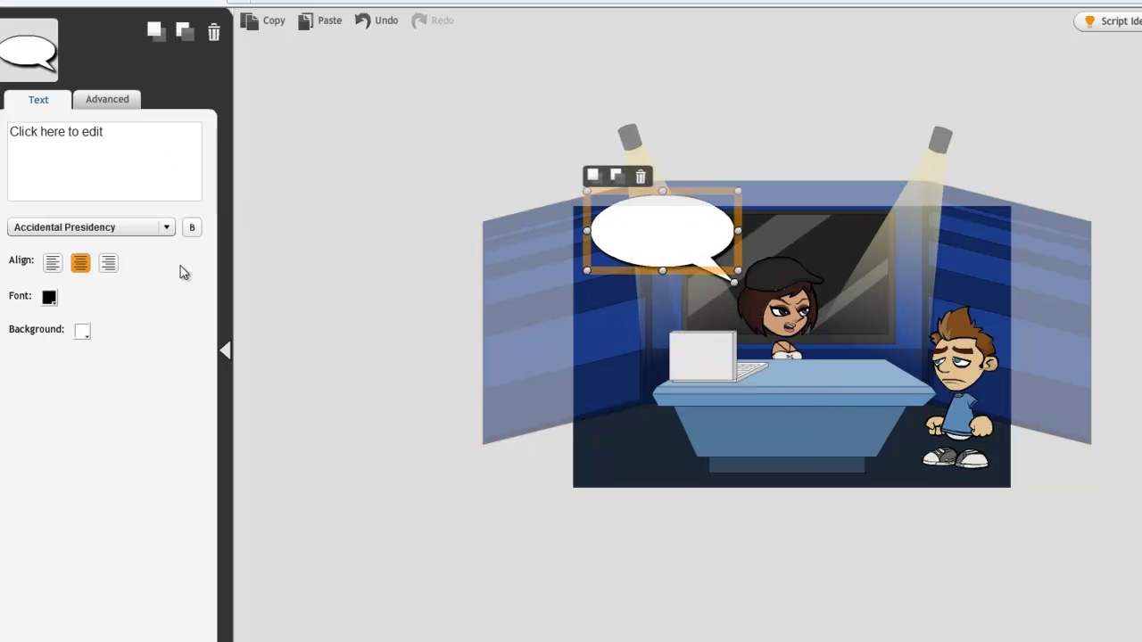
Step: Replace the oval speech bubble with a spiky burst bubble placed beside the female character's head, above the laptop
left_click(228, 355)
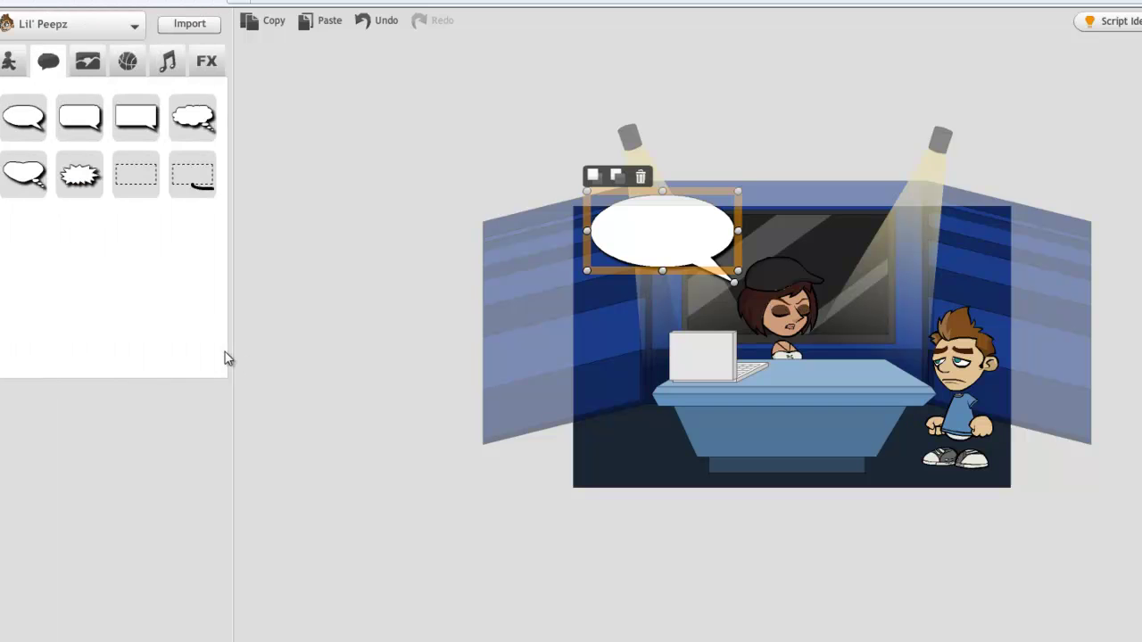
left_click(80, 183)
left_click(658, 257)
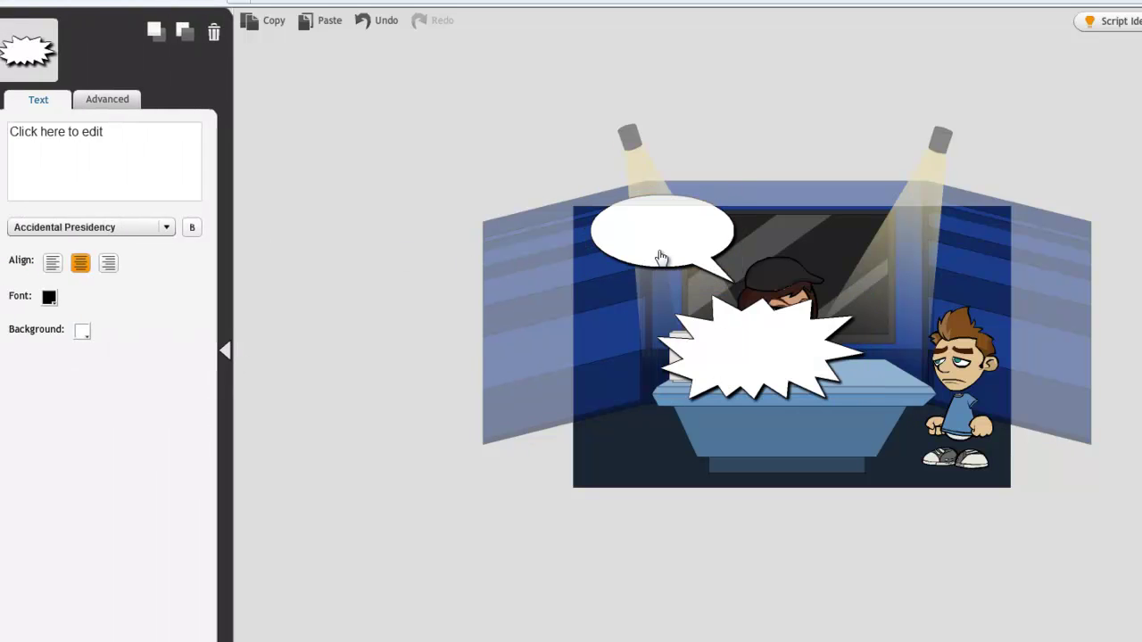
left_click(641, 176)
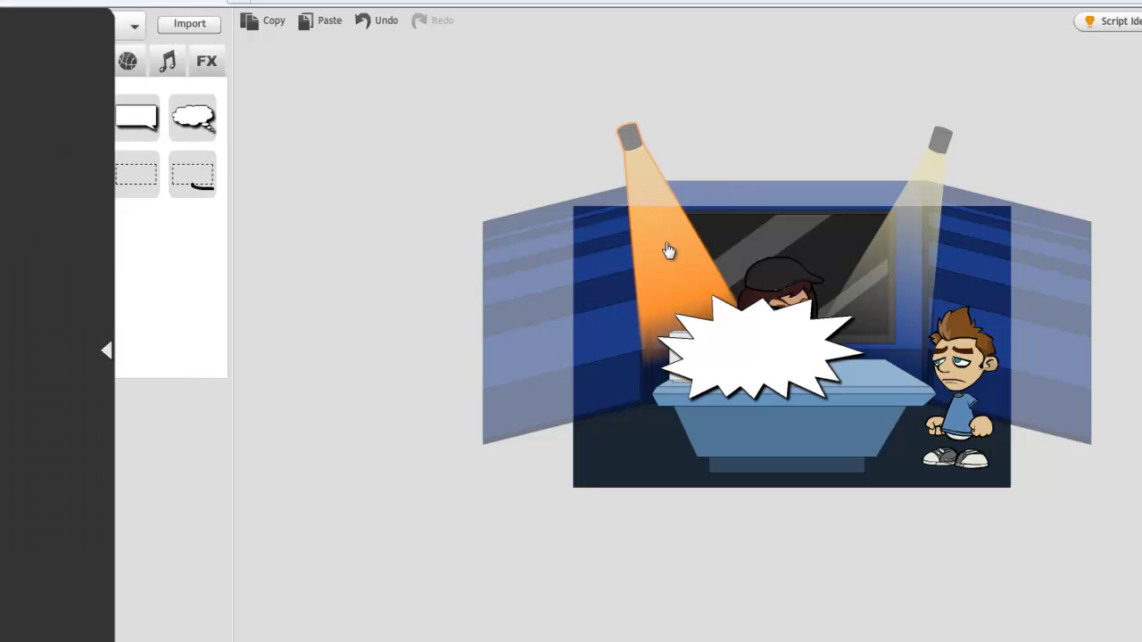
left_click_drag(769, 373, 655, 263)
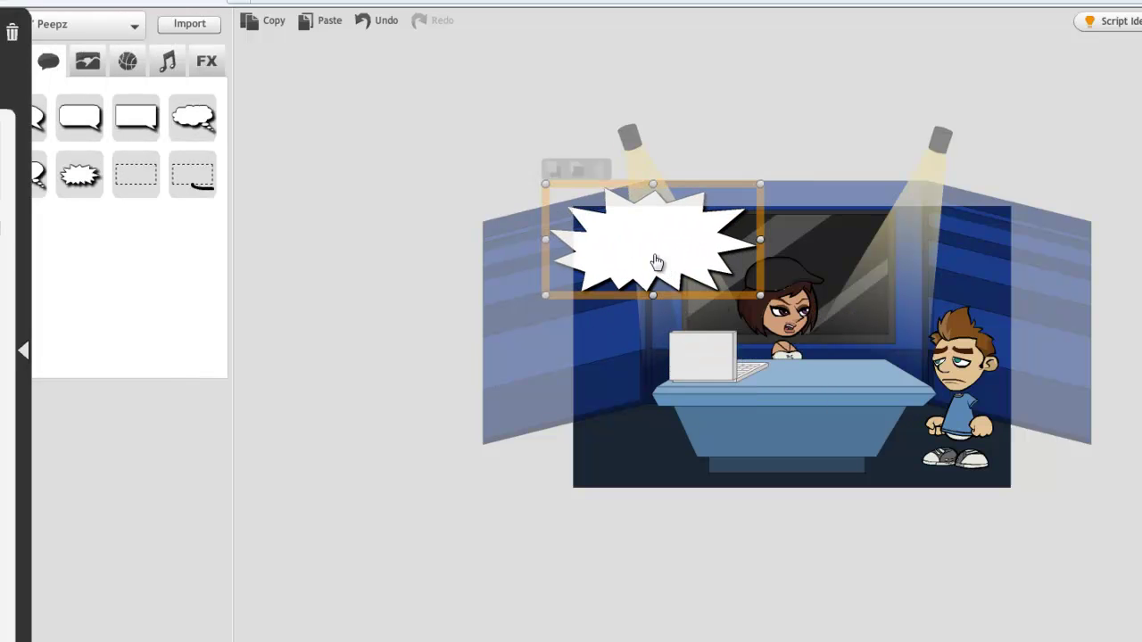
left_click(116, 150)
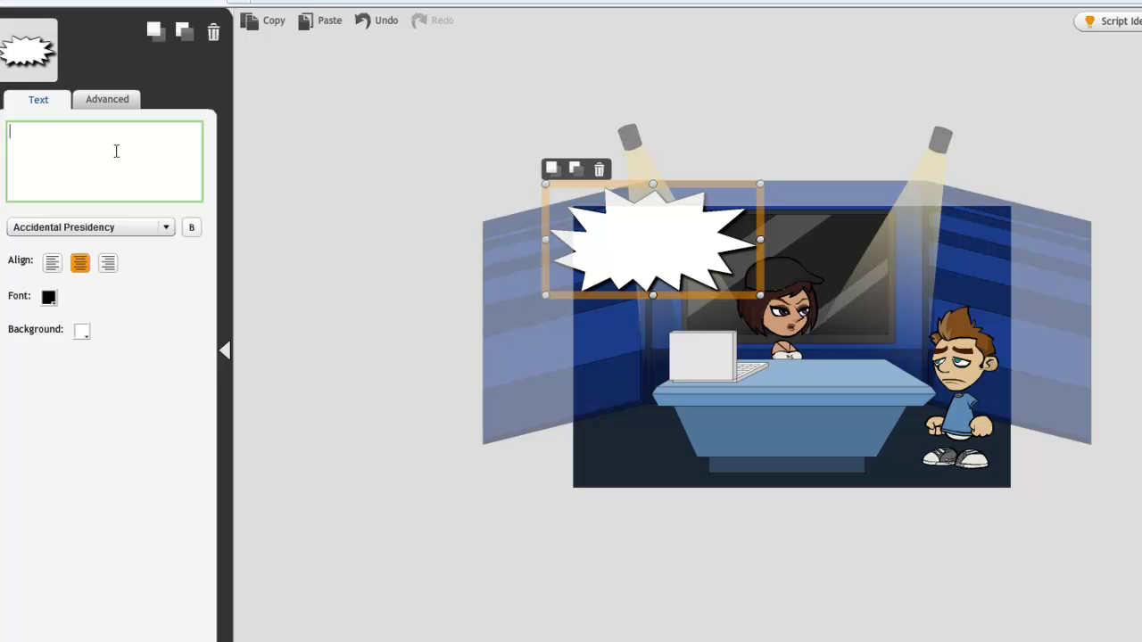
type("Kurang ajar e")
key("BackSpace")
key("BackSpace")
key("BackSpace")
key("BackSpace")
key("BackSpace")
key("BackSpace")
key("BackSpace")
key("BackSpace")
key("BackSpace")
key("BackSpace")
key("BackSpace")
key("BackSpace")
key("BackSpace")
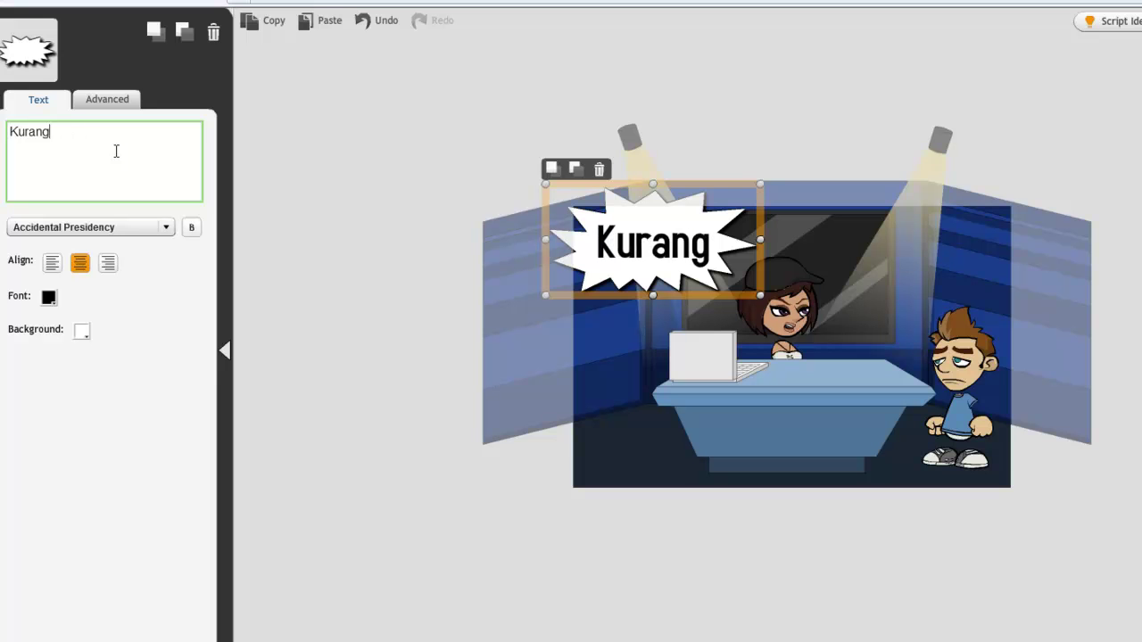
Step: Set the burst bubble's text to "Oh engkau rupanya. Sekarang semua tembelang engkau PECAH!!"
type("O")
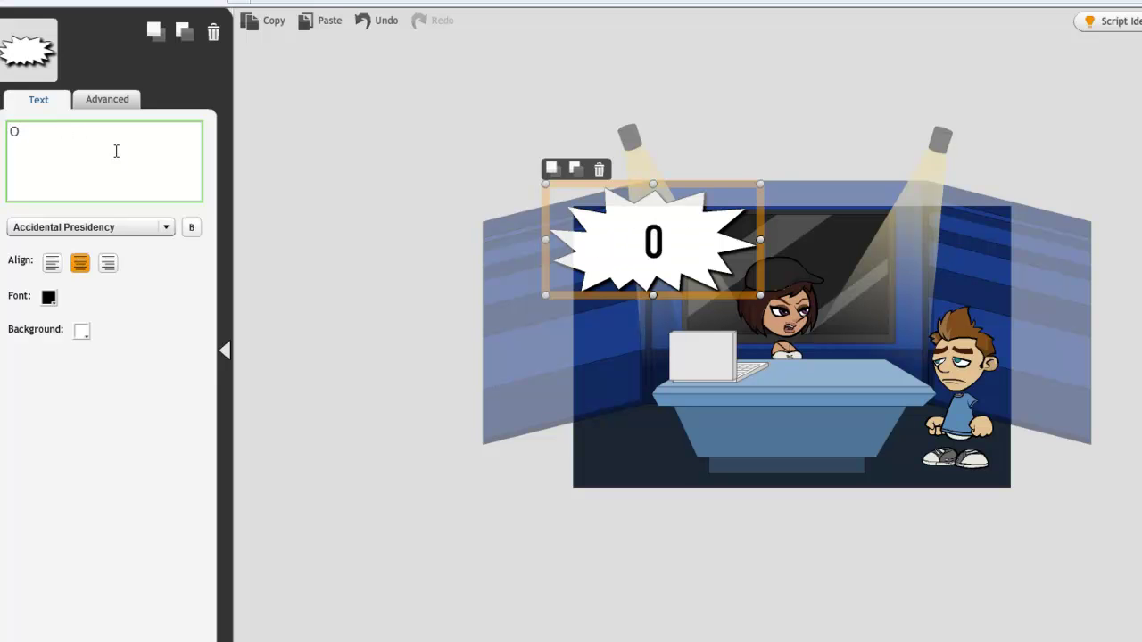
type("h engkau r")
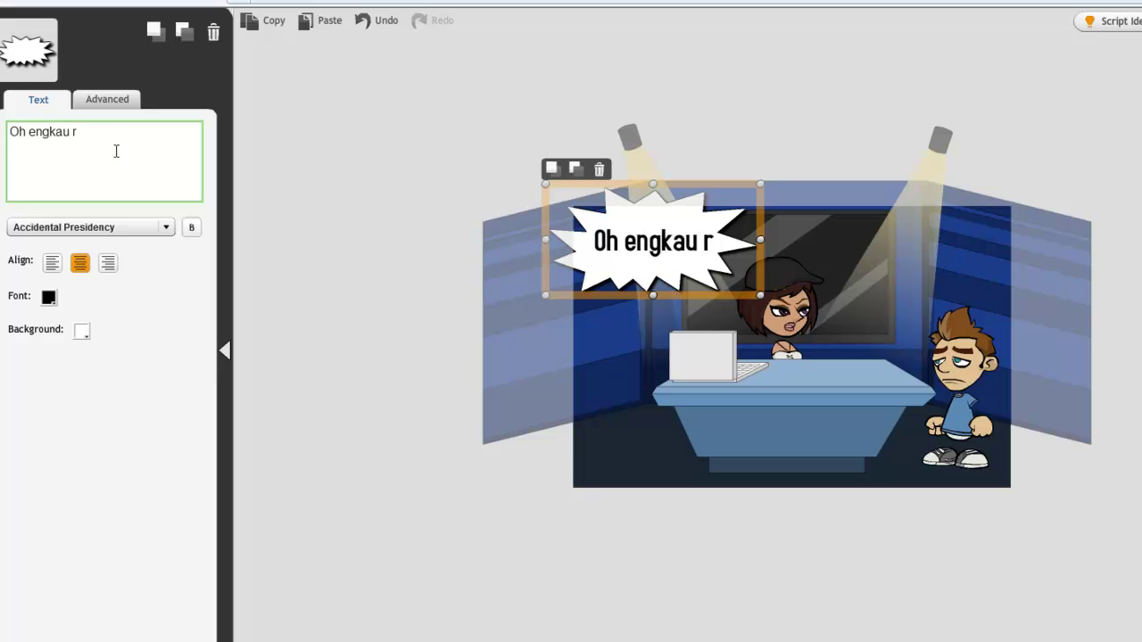
type("upanya. Se")
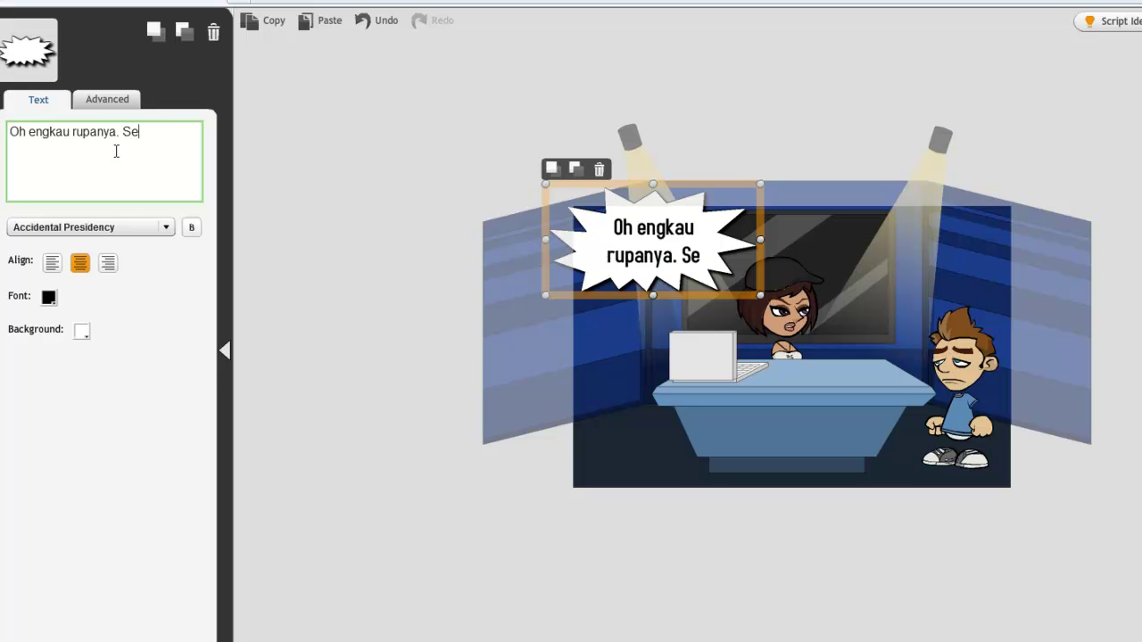
type("karang semua ")
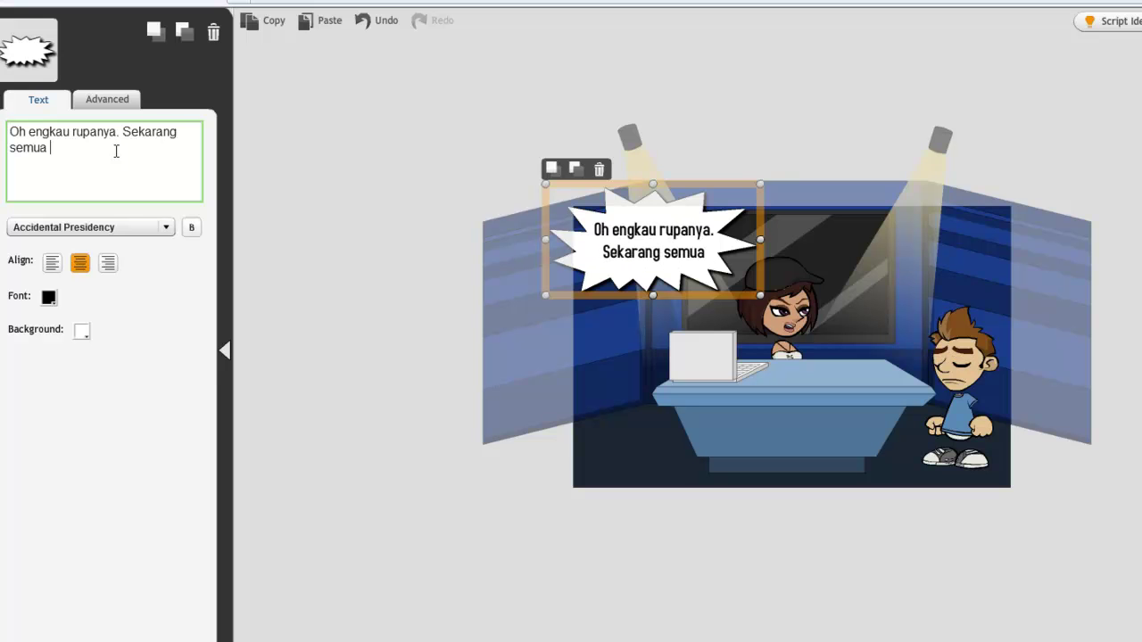
type("tembelang ")
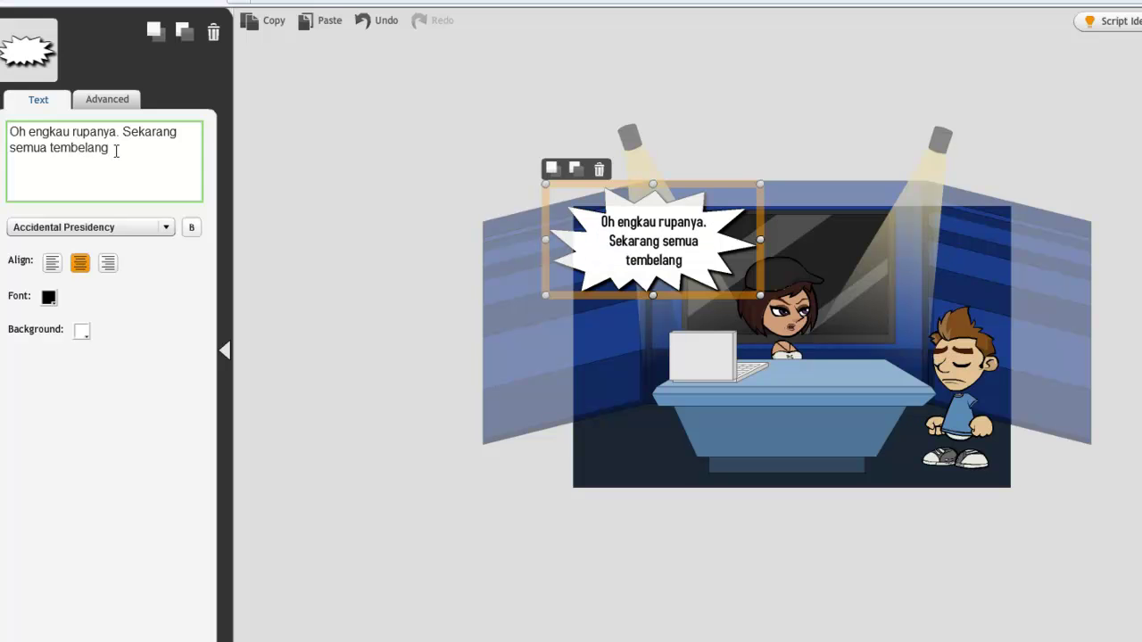
type("engkau PECAH")
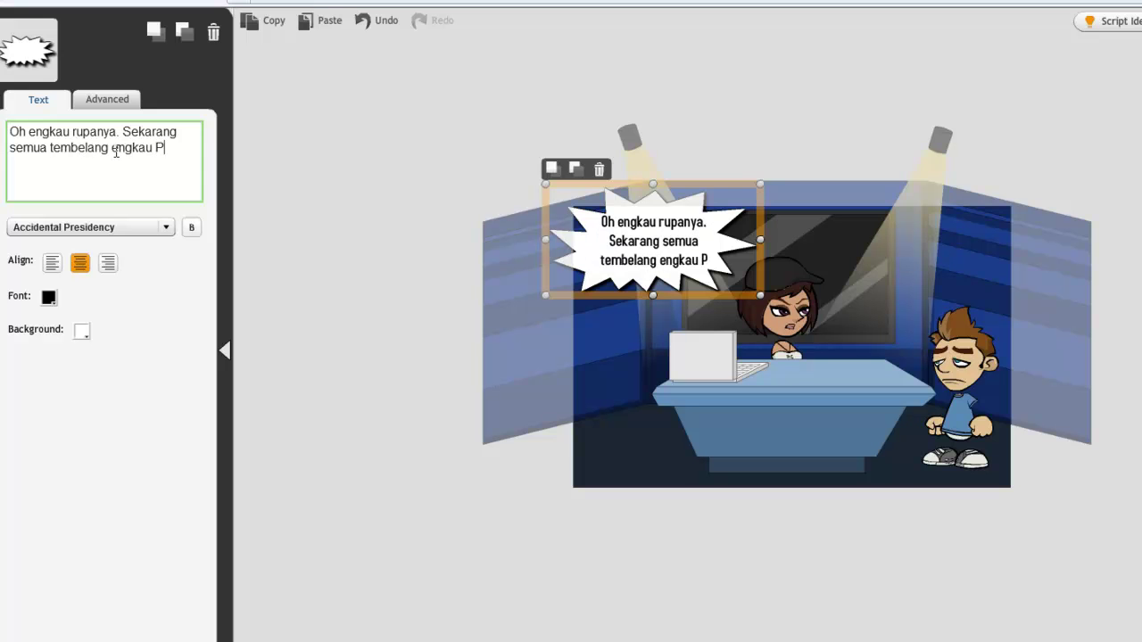
type("!!")
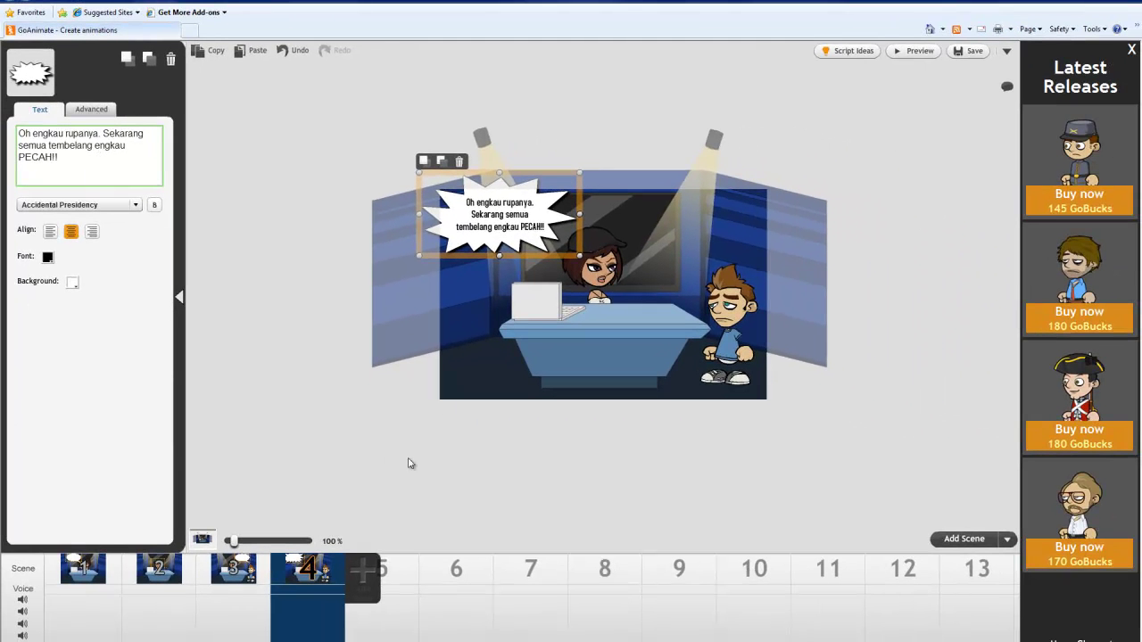
left_click(410, 463)
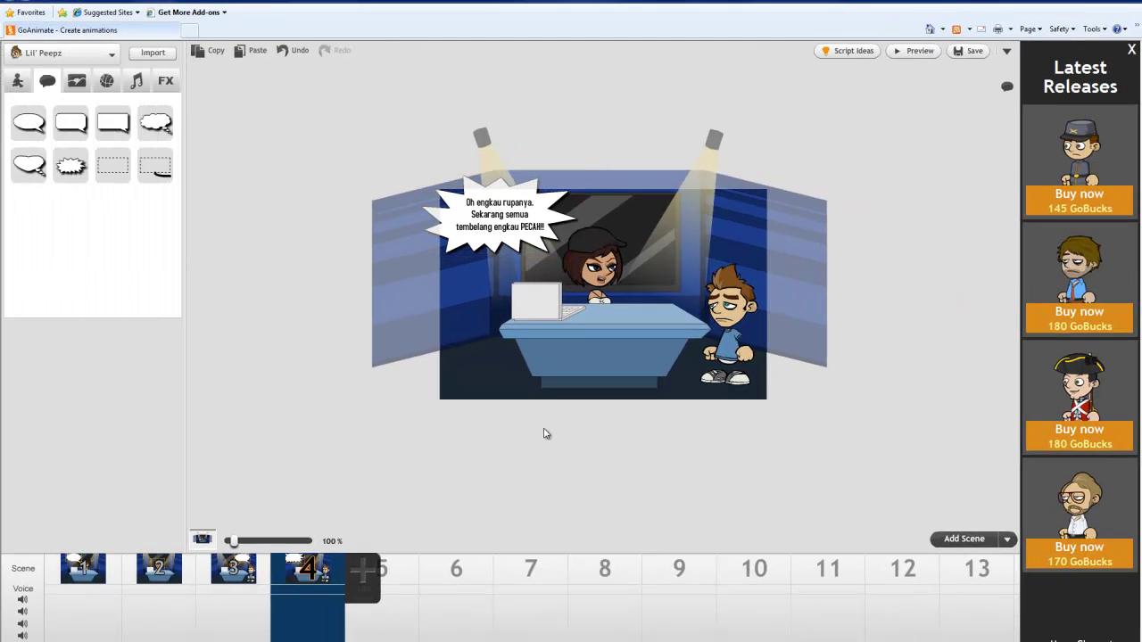
Step: Add a fifth scene without the burst bubble and set the female character's facial expression to Angry
left_click(954, 539)
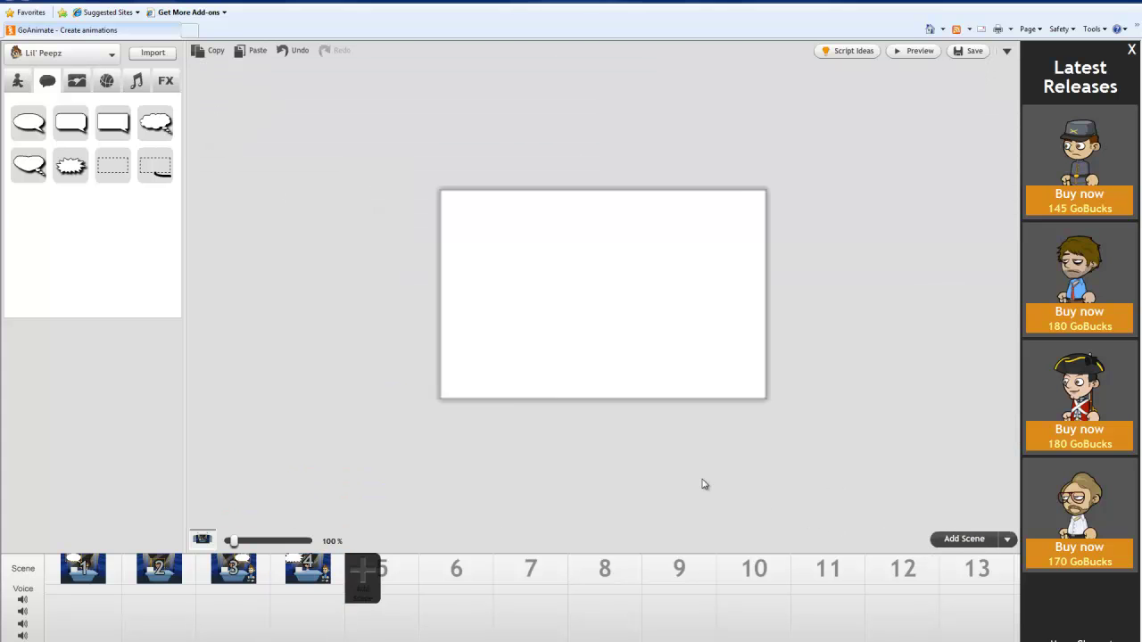
left_click(595, 272)
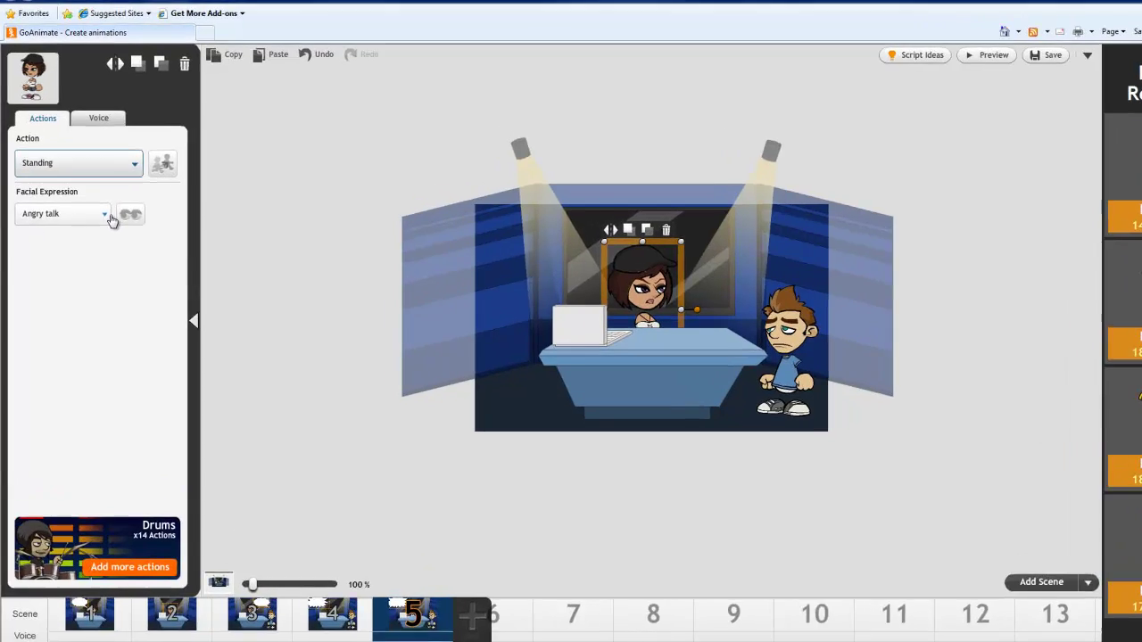
left_click(98, 199)
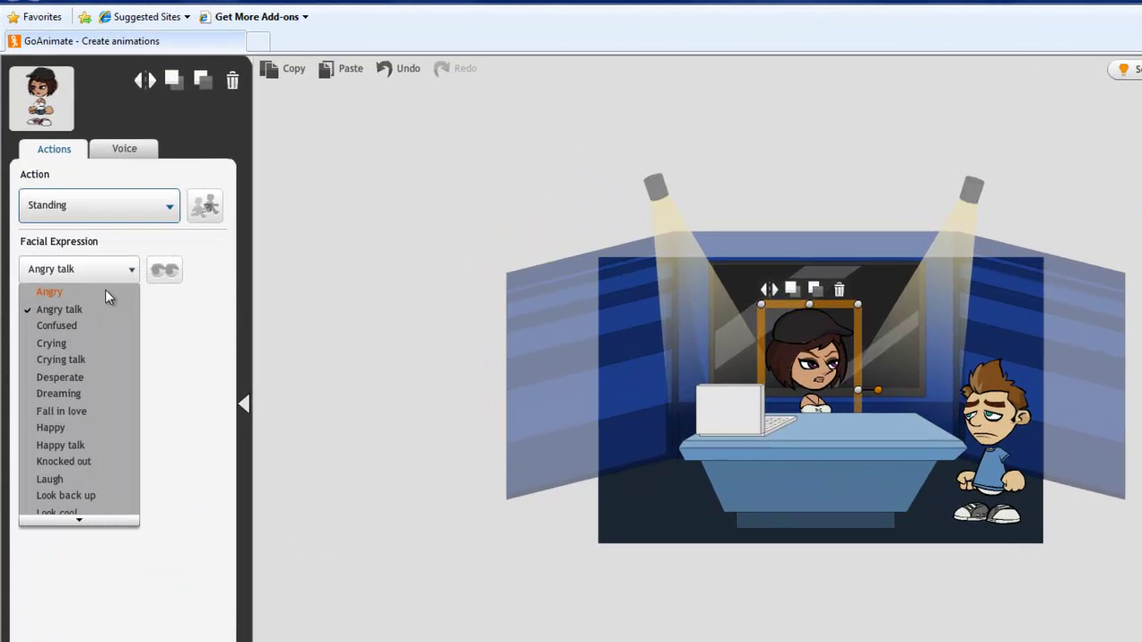
left_click(109, 293)
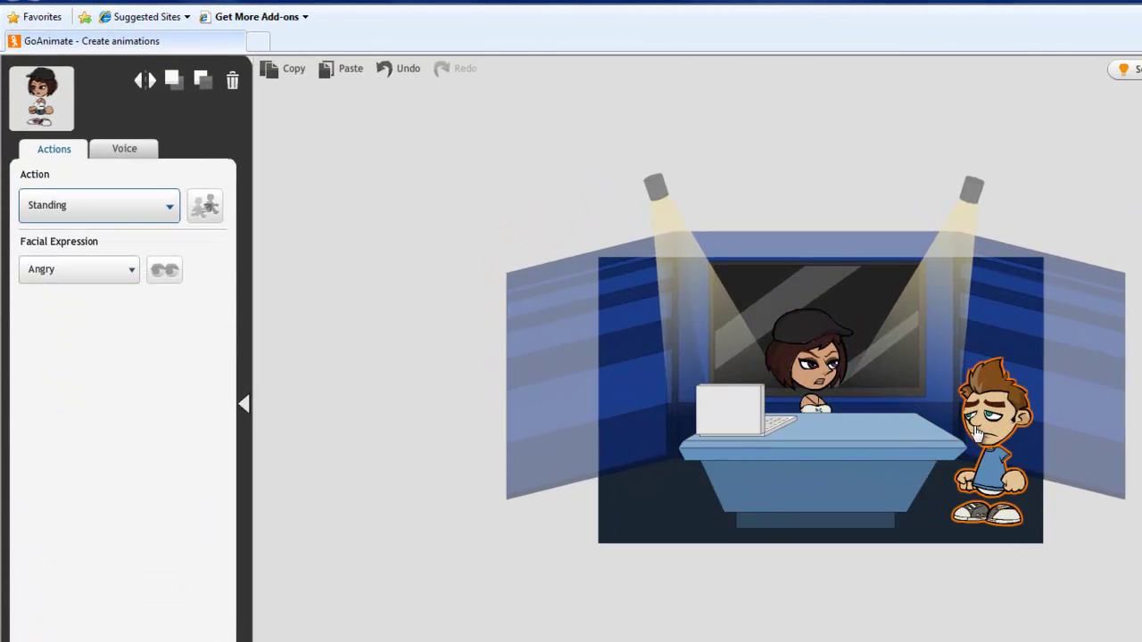
Step: Set the male character's facial expression to Shocked in scene 5
left_click(990, 437)
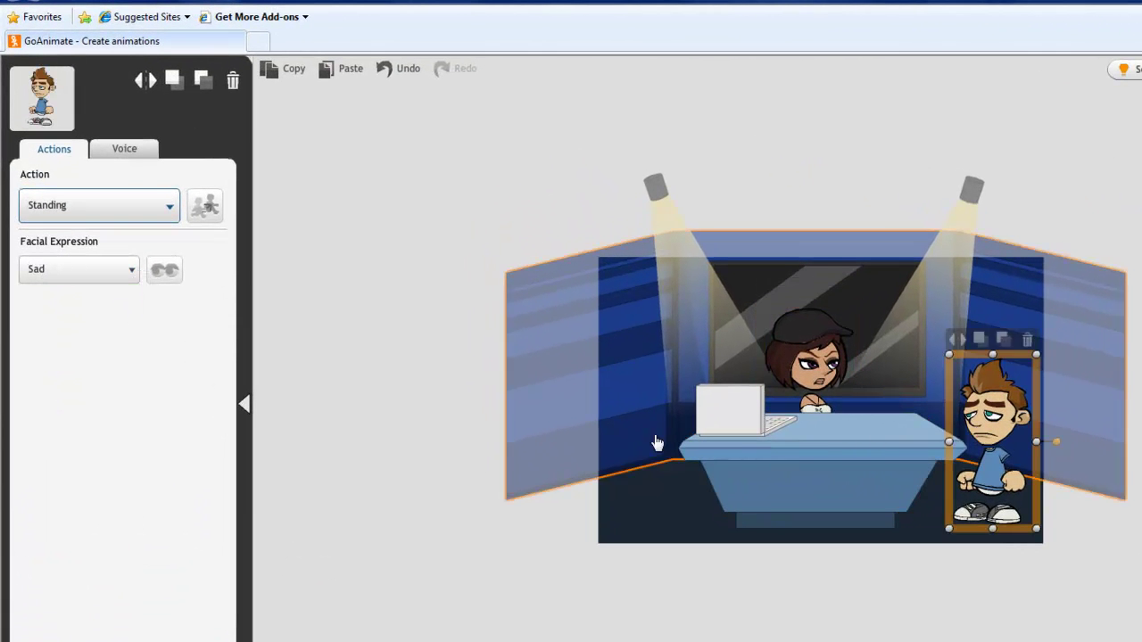
left_click(134, 273)
scroll(77, 524, "down", 5)
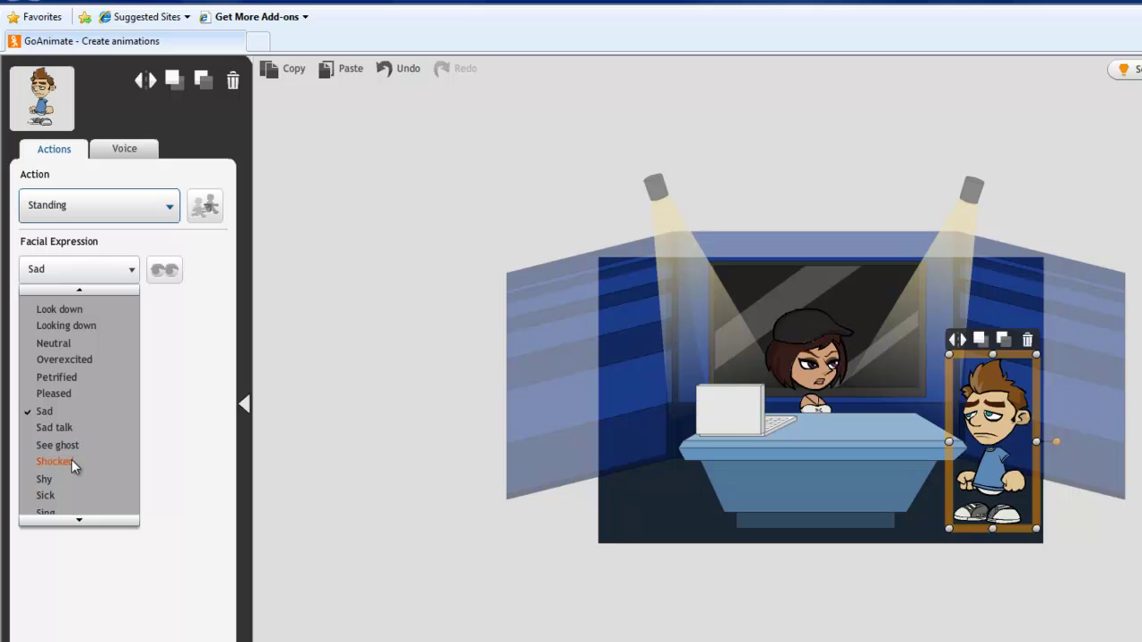
left_click(71, 460)
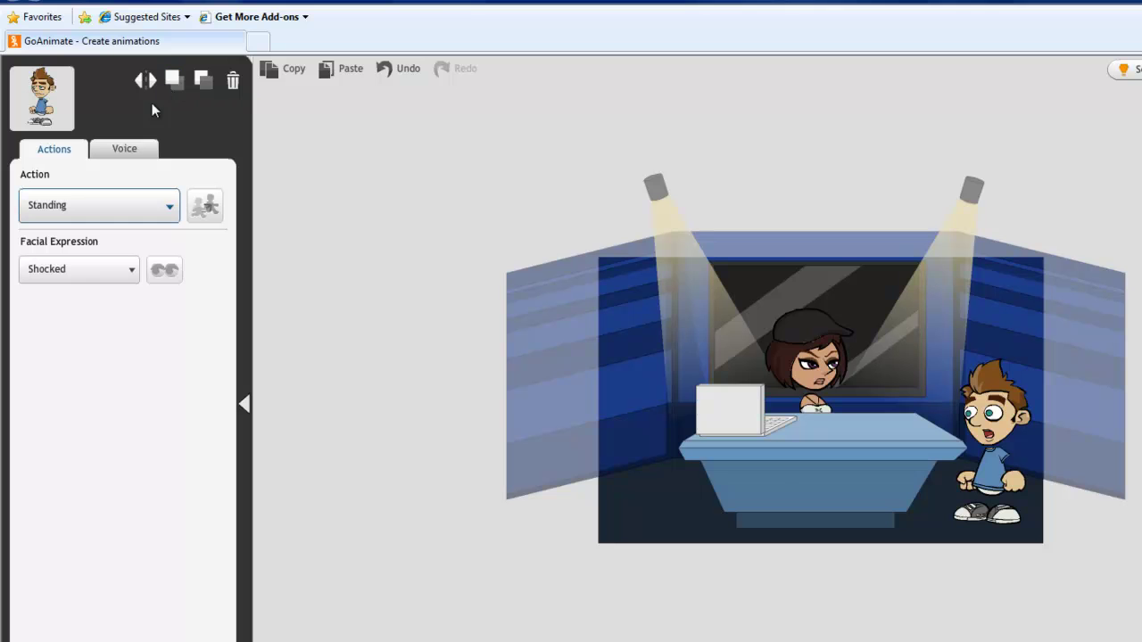
Step: Add a plain dashed-outline text box without a tail to scene 5 and enter "Bersambung" in it
left_click(248, 411)
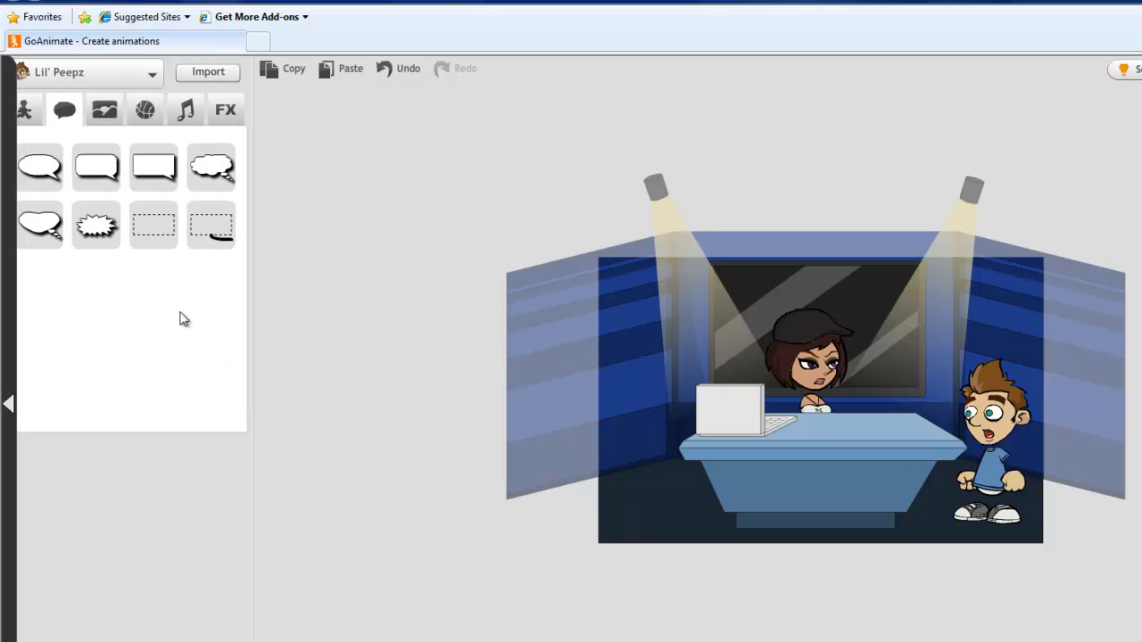
left_click(154, 228)
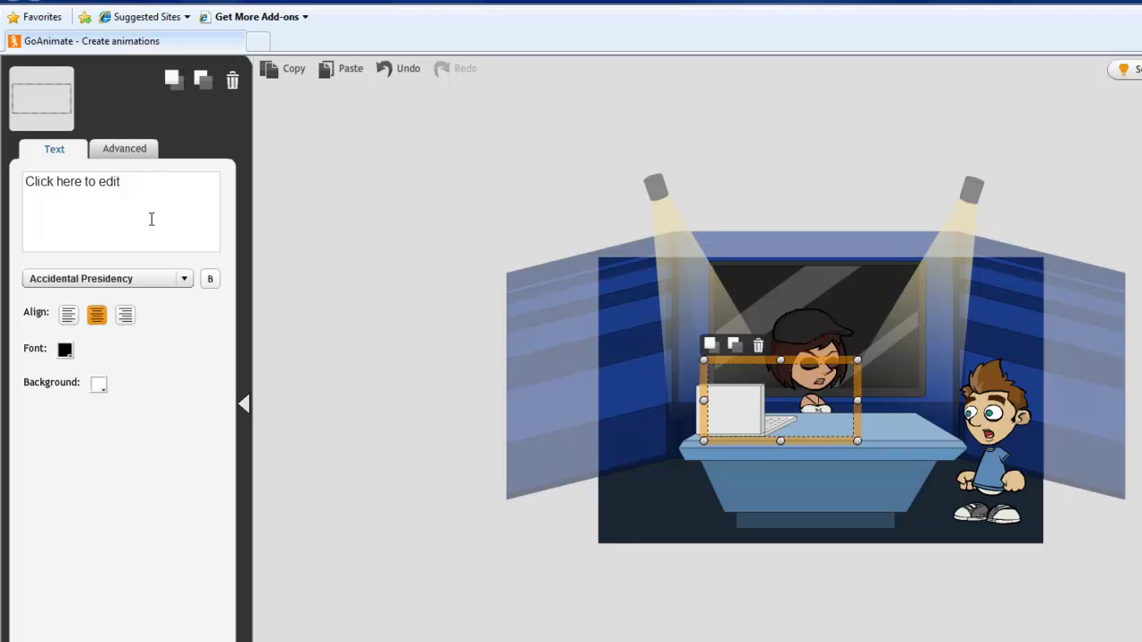
left_click(152, 220)
type("B")
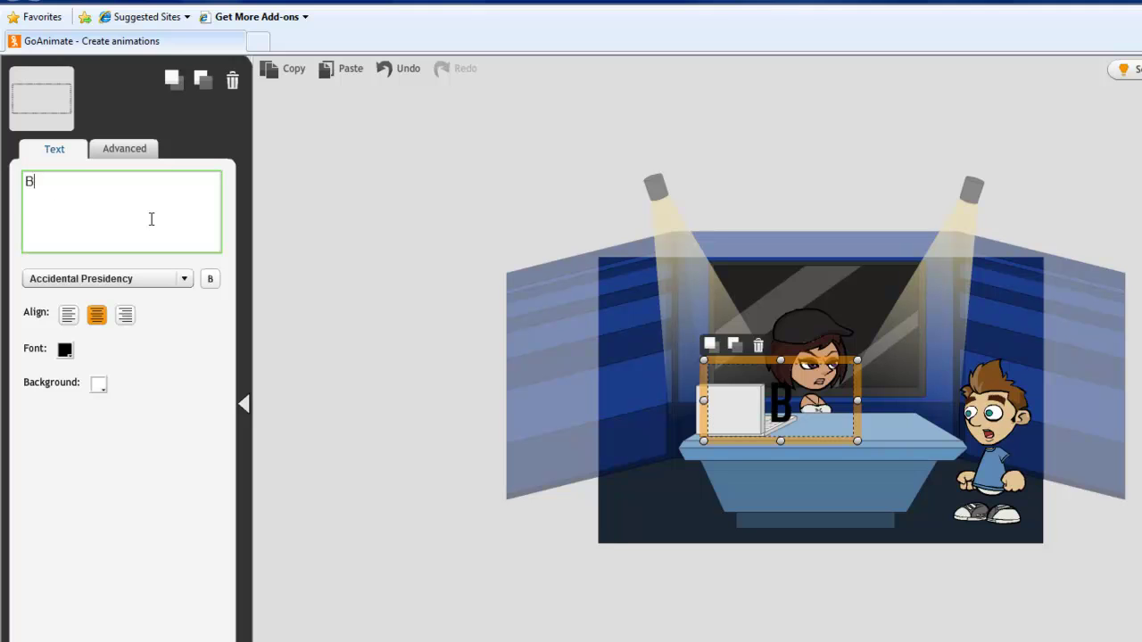
type("ersambung")
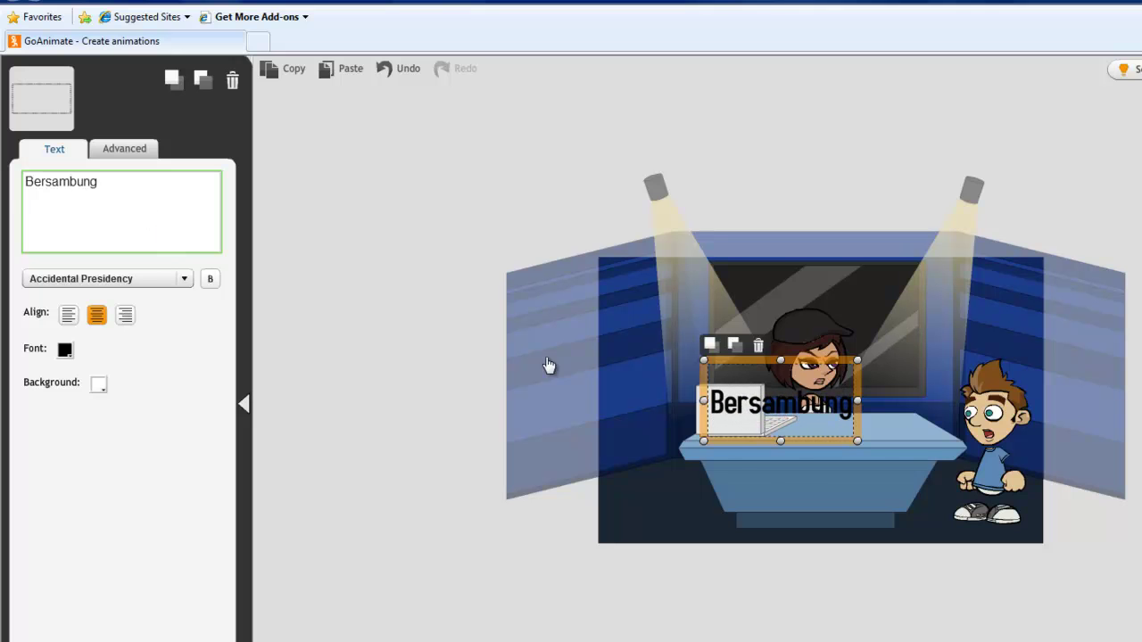
Step: Colour the caption text yellow, place it at the scene's lower-left corner, and extend it to "Bersambung..."
left_click(66, 353)
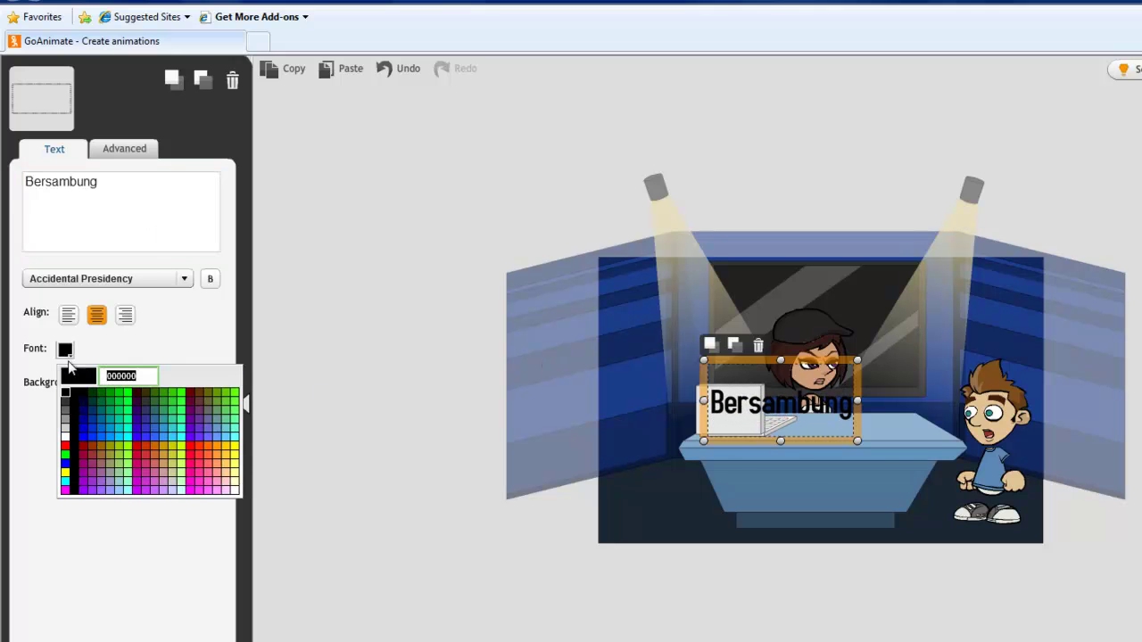
left_click(236, 455)
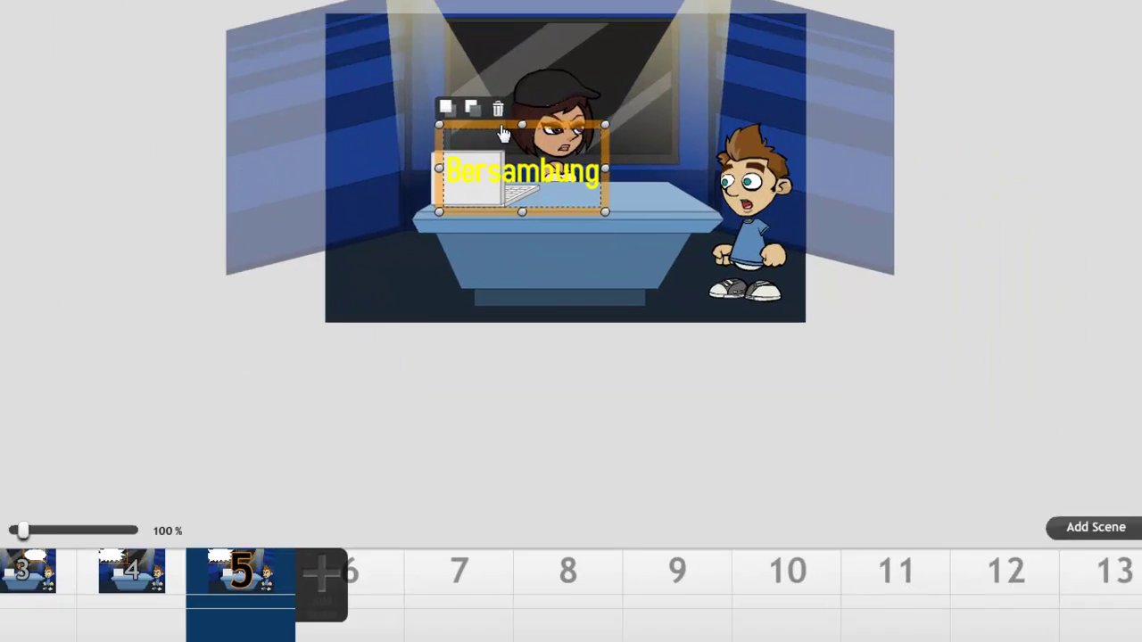
left_click_drag(504, 134, 384, 241)
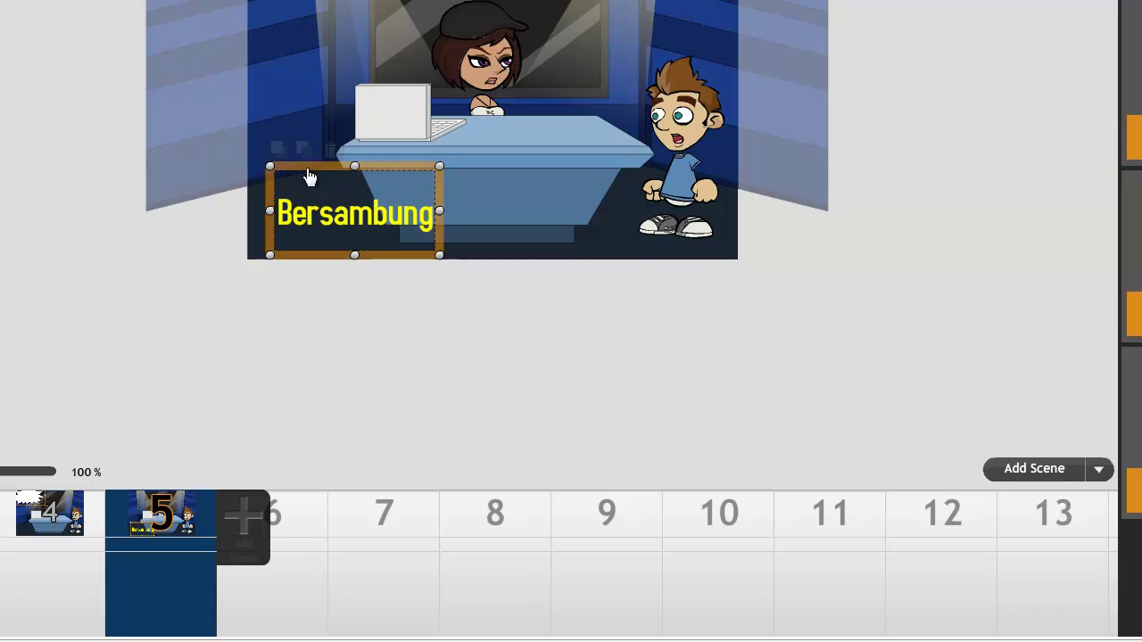
type("...")
left_click(57, 234)
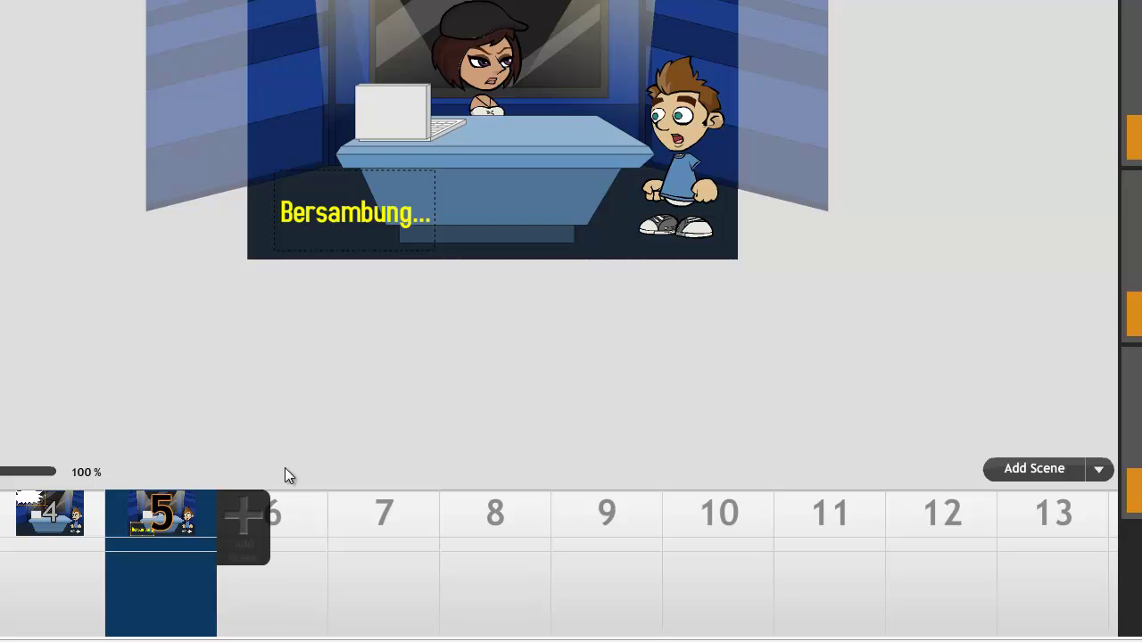
Step: Add a sixth scene continuing from scene 5 and move it to the start of the timeline as scene 1
left_click(1020, 471)
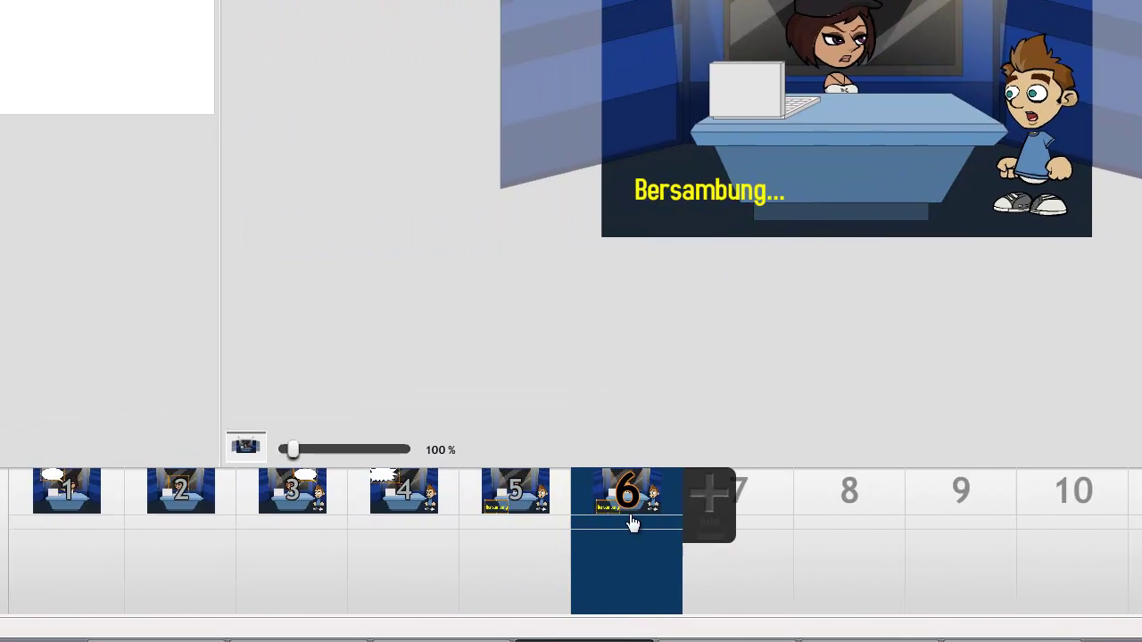
left_click_drag(630, 509, 76, 473)
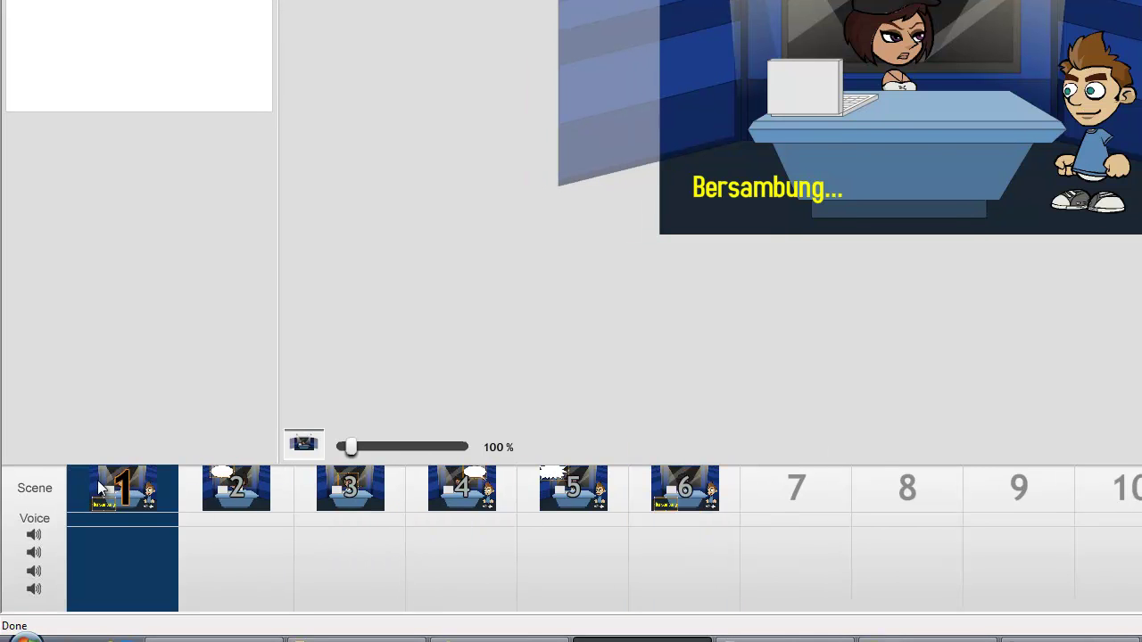
Step: Replace the "Bersambung..." caption in the first scene with "Pada suatu petang..."
left_click(768, 206)
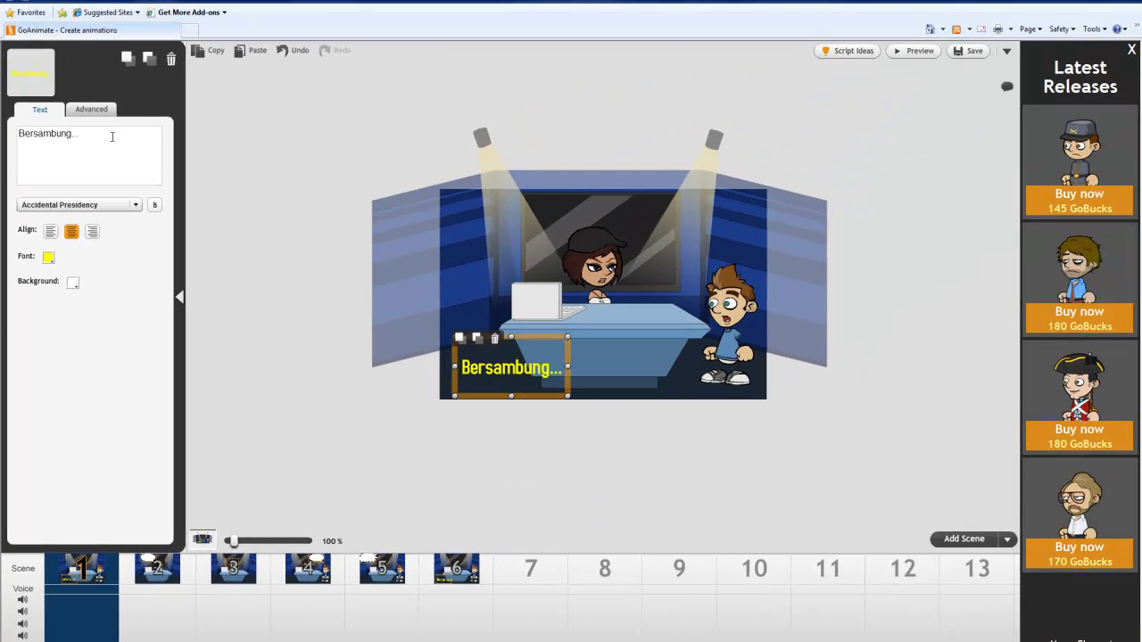
key("BackSpace")
key("BackSpace")
key("BackSpace")
key("BackSpace")
key("BackSpace")
key("BackSpace")
key("BackSpace")
key("BackSpace")
key("BackSpace")
key("BackSpace")
key("BackSpace")
key("BackSpace")
key("BackSpace")
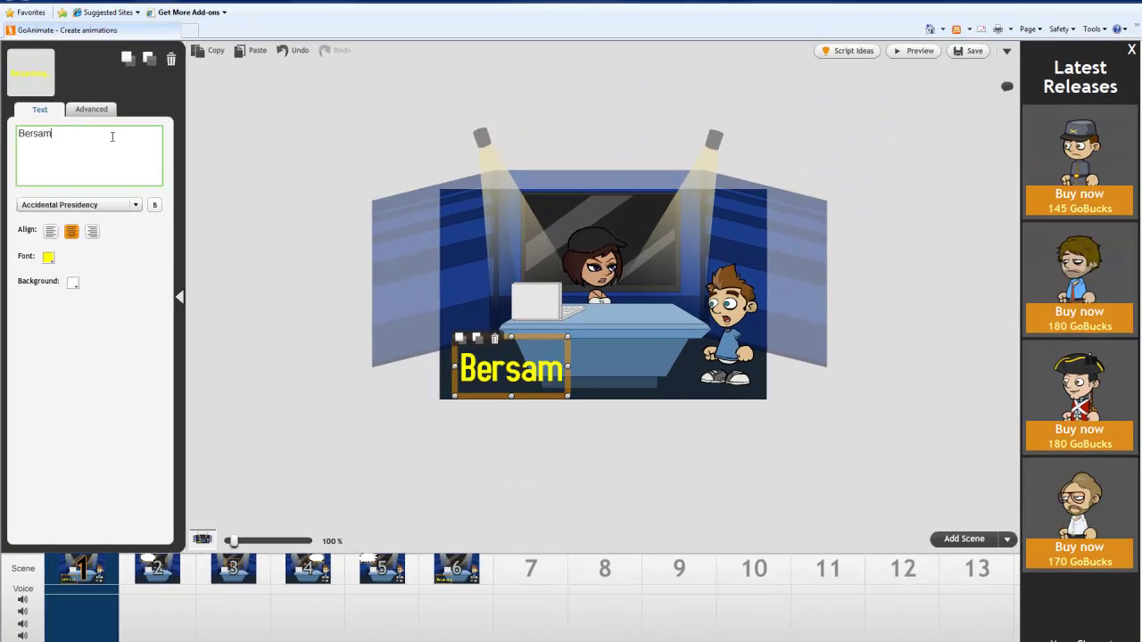
type("Pada ")
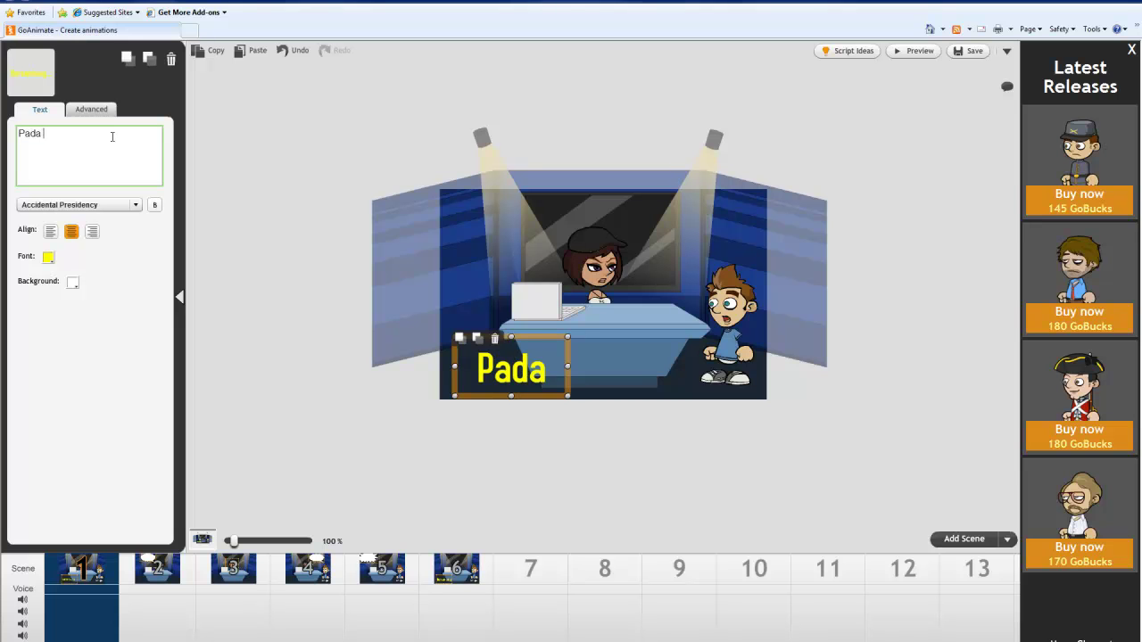
type("suatu pet")
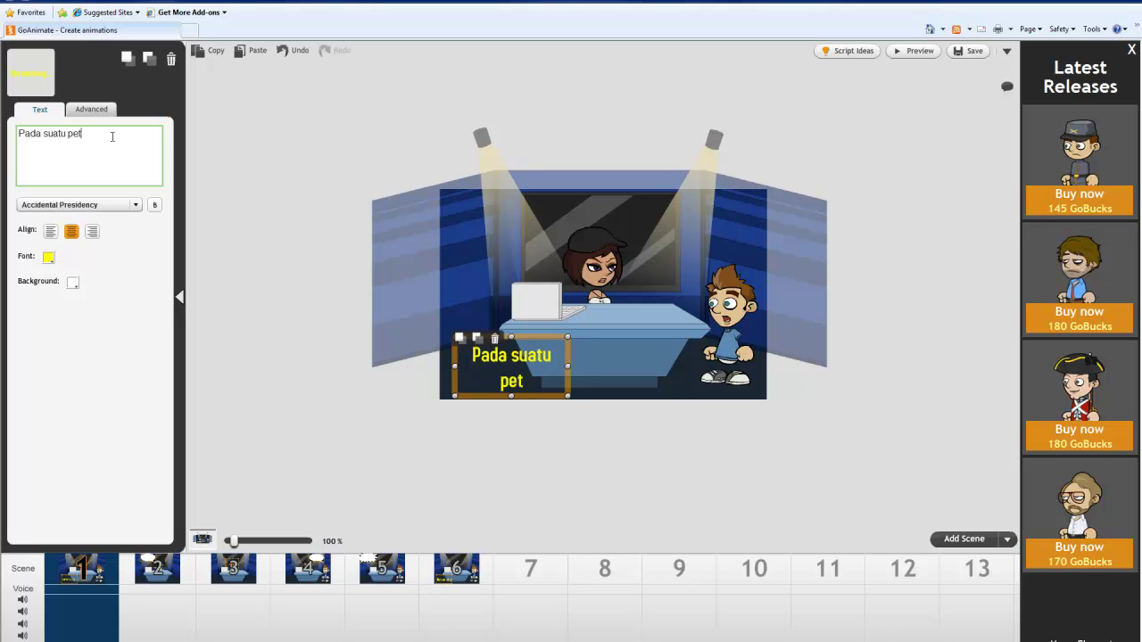
type("ang...")
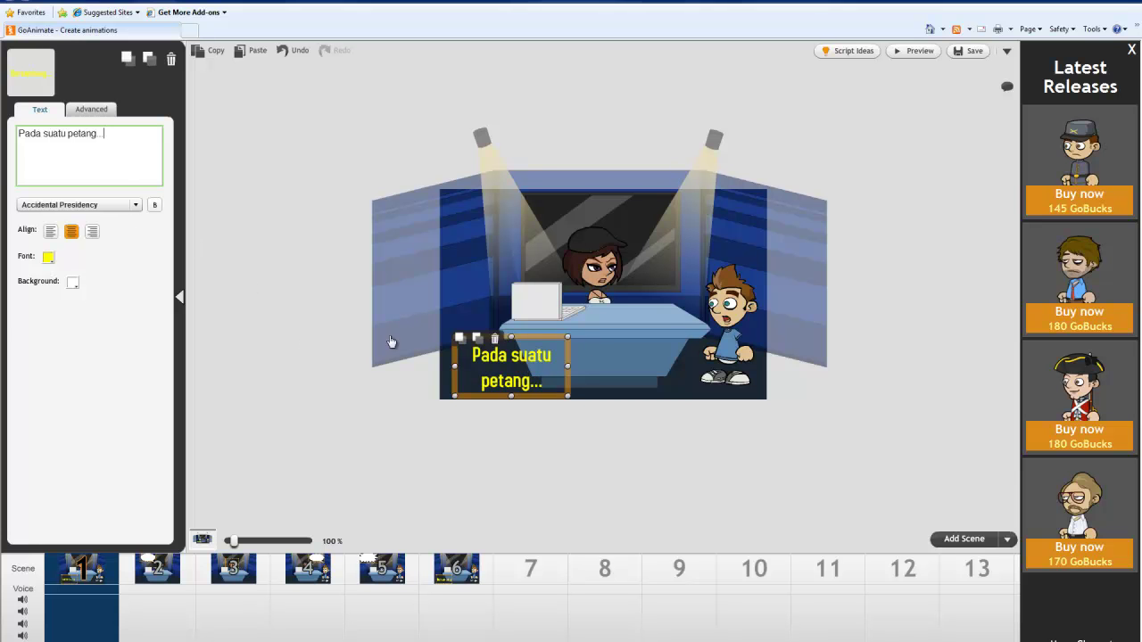
Step: Delete the male character from the first scene
left_click(732, 331)
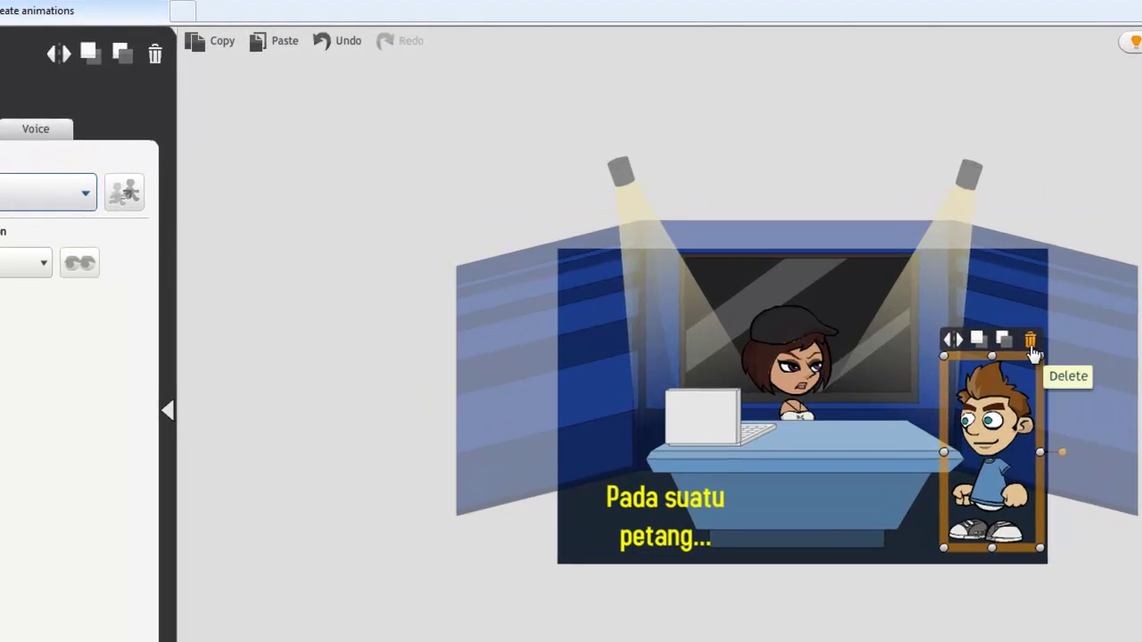
left_click(754, 249)
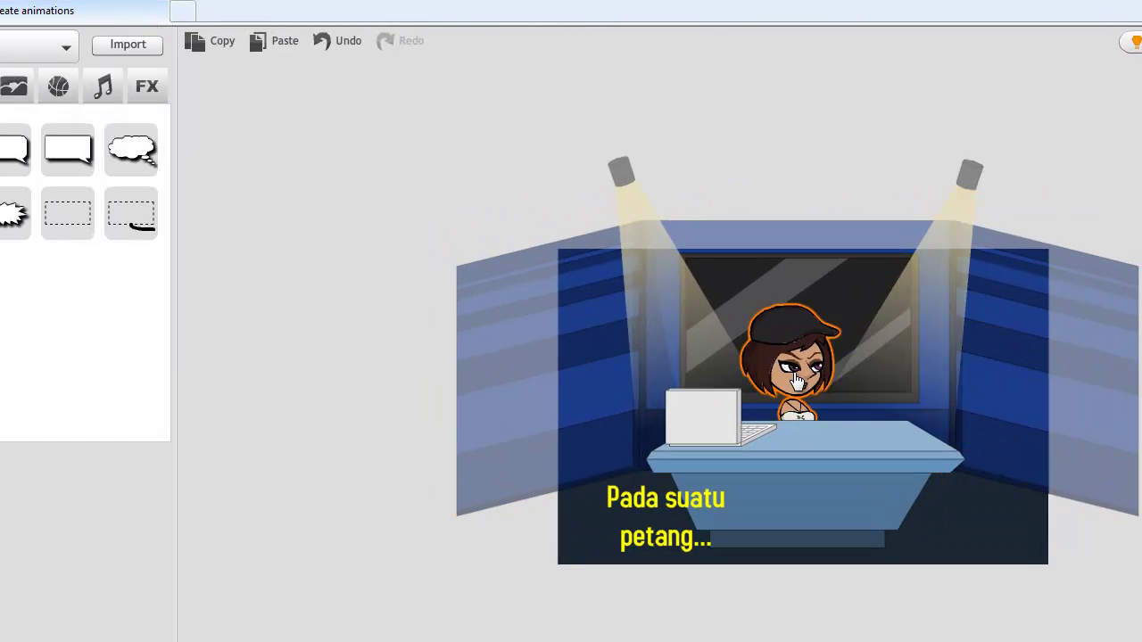
Step: Set the female character's facial expression to Look cool in the first scene
left_click(796, 381)
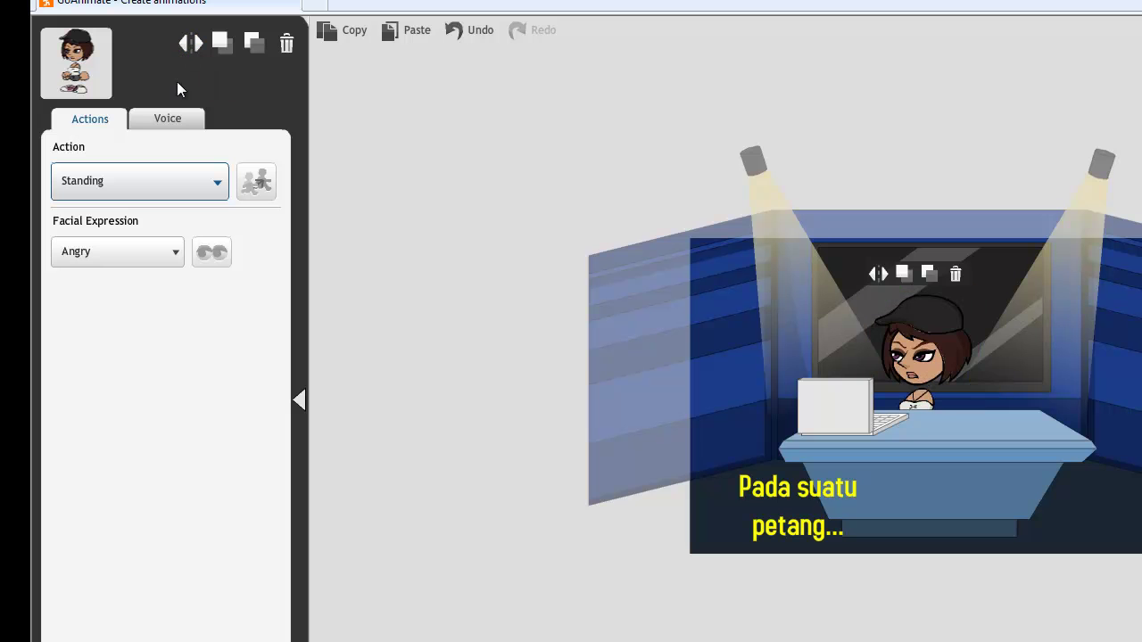
left_click(178, 258)
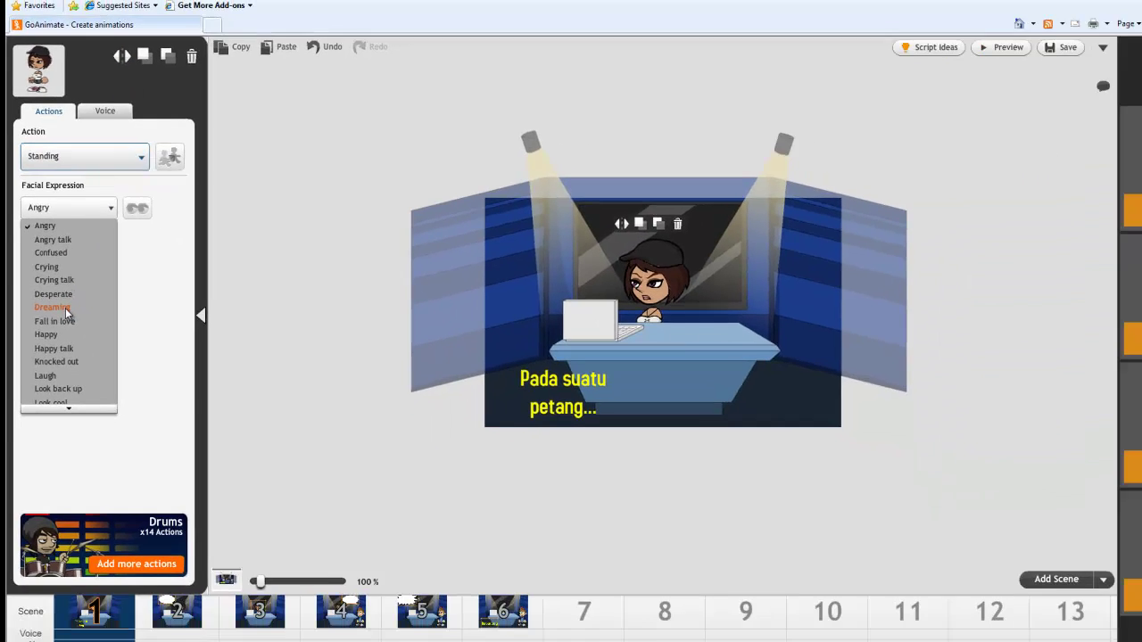
scroll(49, 329, "down", 2)
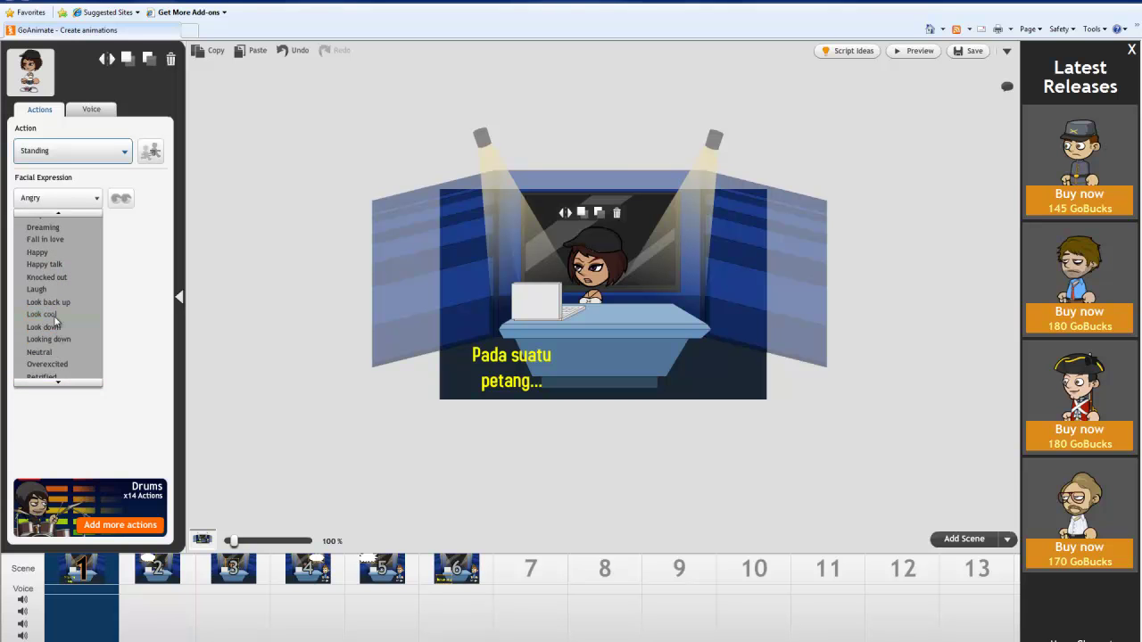
left_click(45, 315)
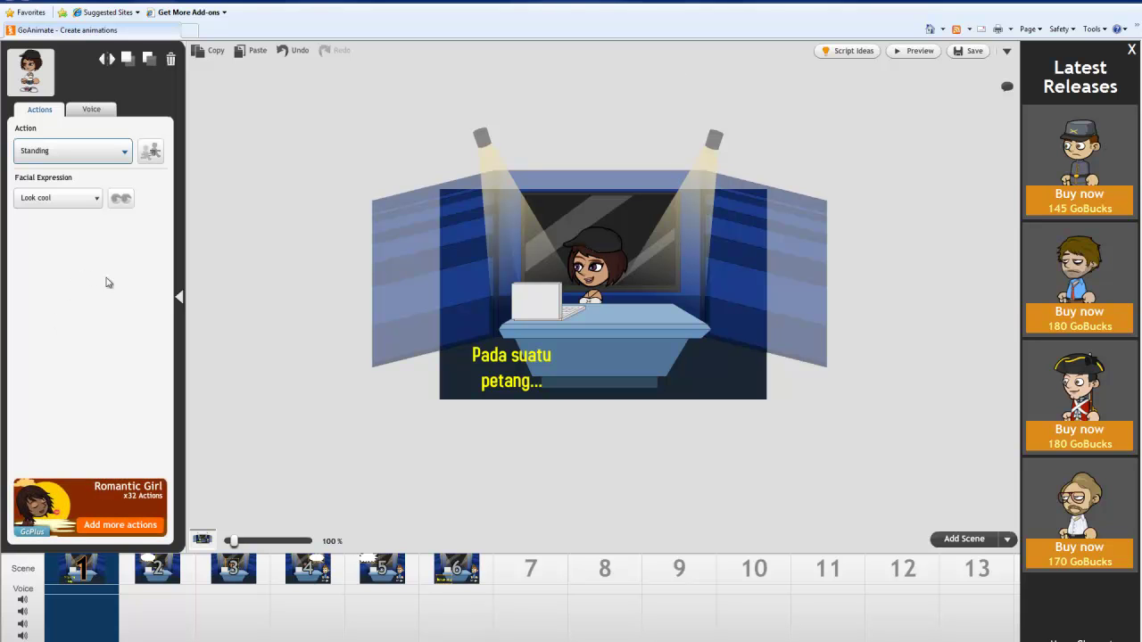
left_click(182, 299)
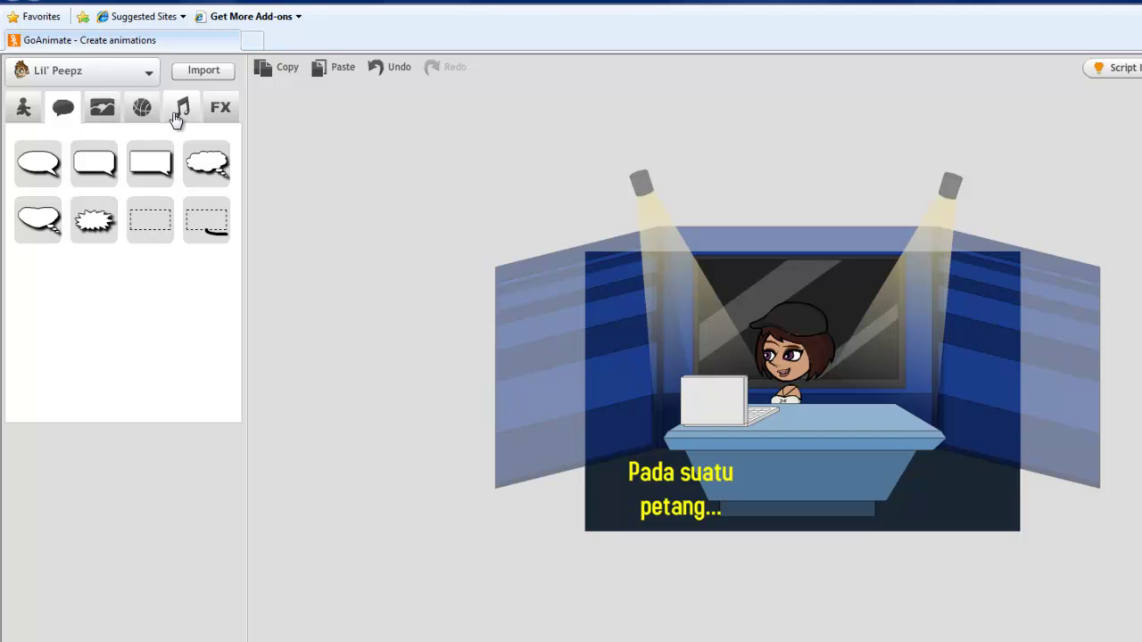
Step: Add the "Action - Electric Guitar" music at the start of the timeline and shorten it to scene 1's length
left_click(181, 111)
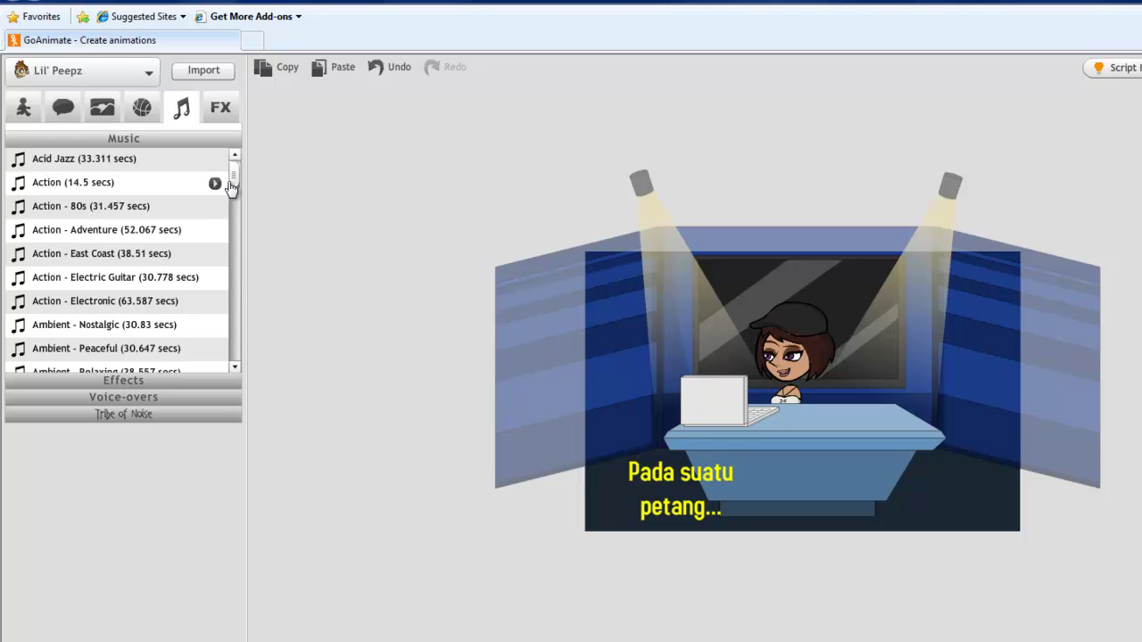
left_click(100, 281)
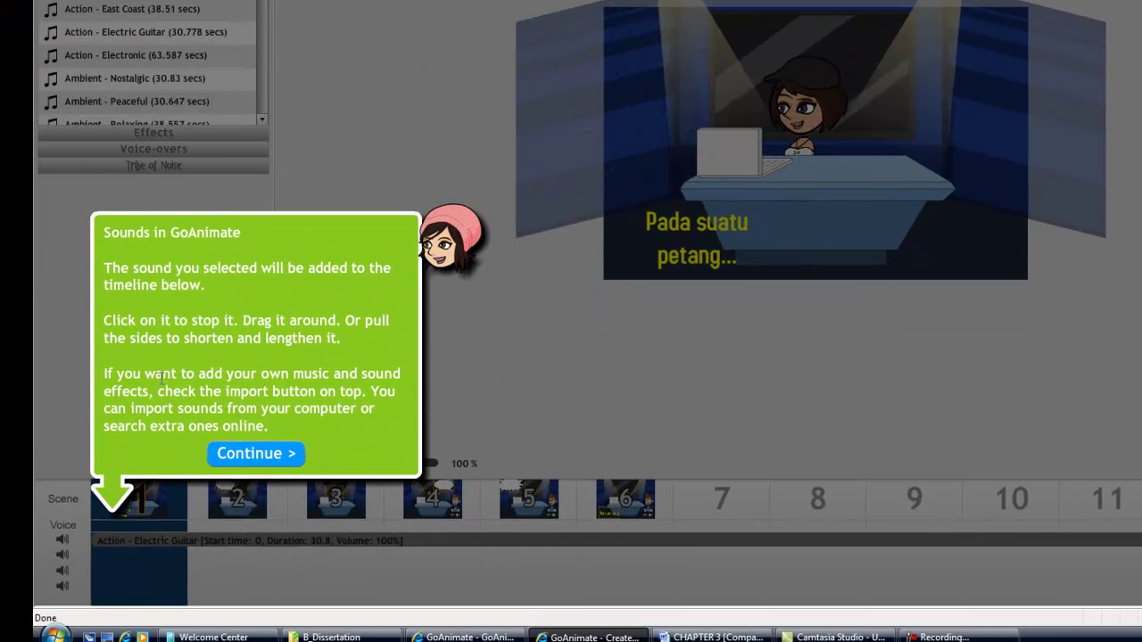
left_click(240, 453)
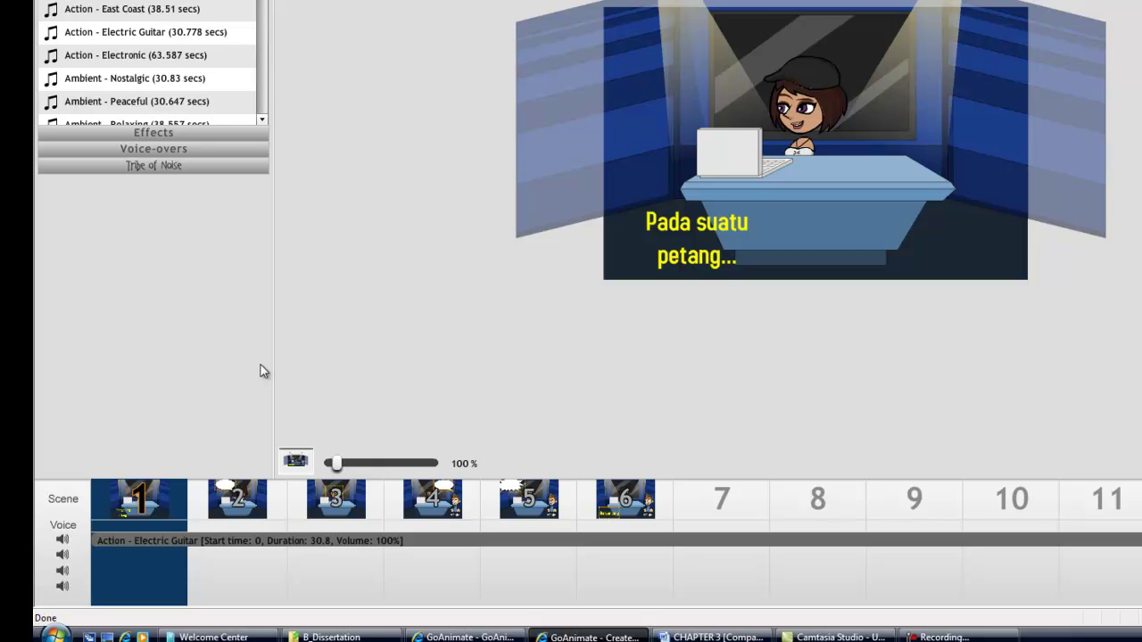
mouse_move(206, 105)
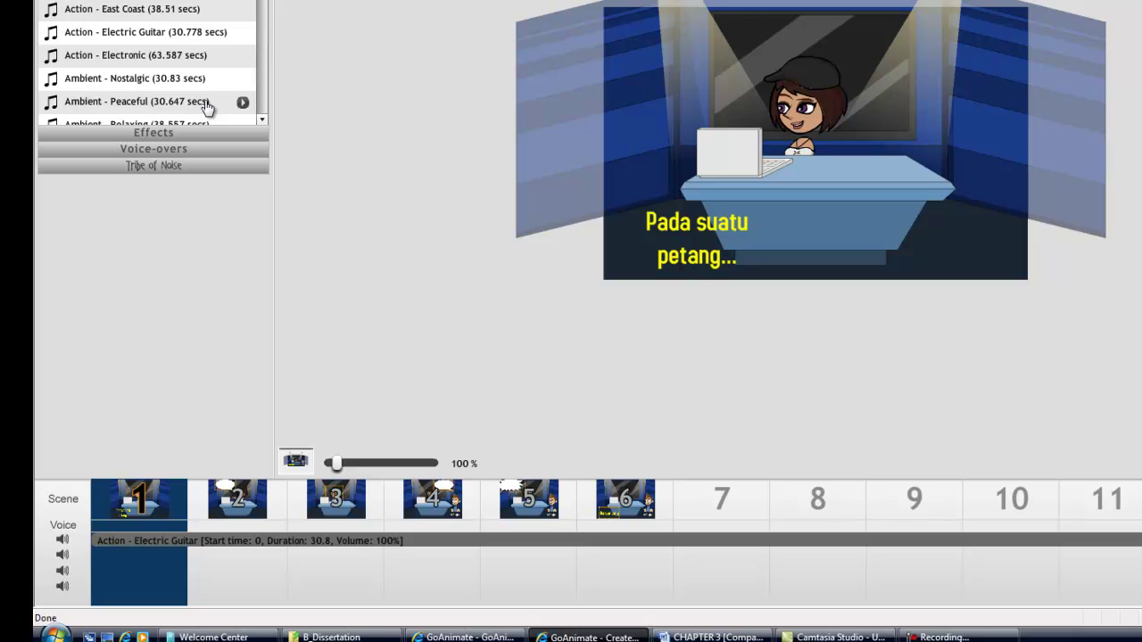
mouse_move(170, 82)
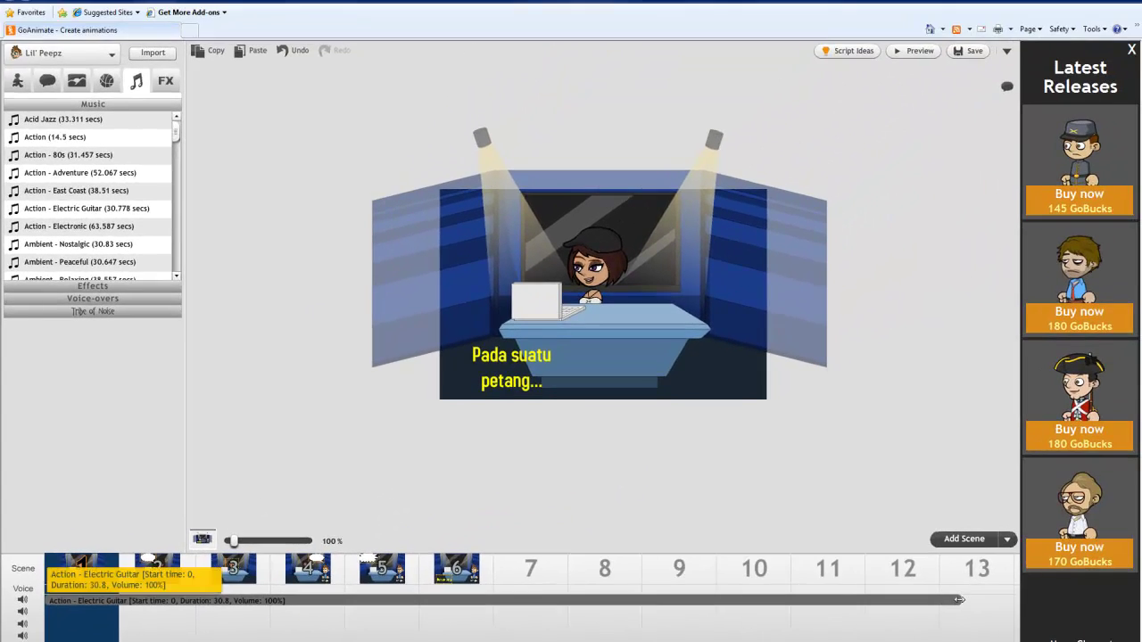
left_click_drag(1087, 554, 533, 554)
left_click_drag(455, 580, 116, 608)
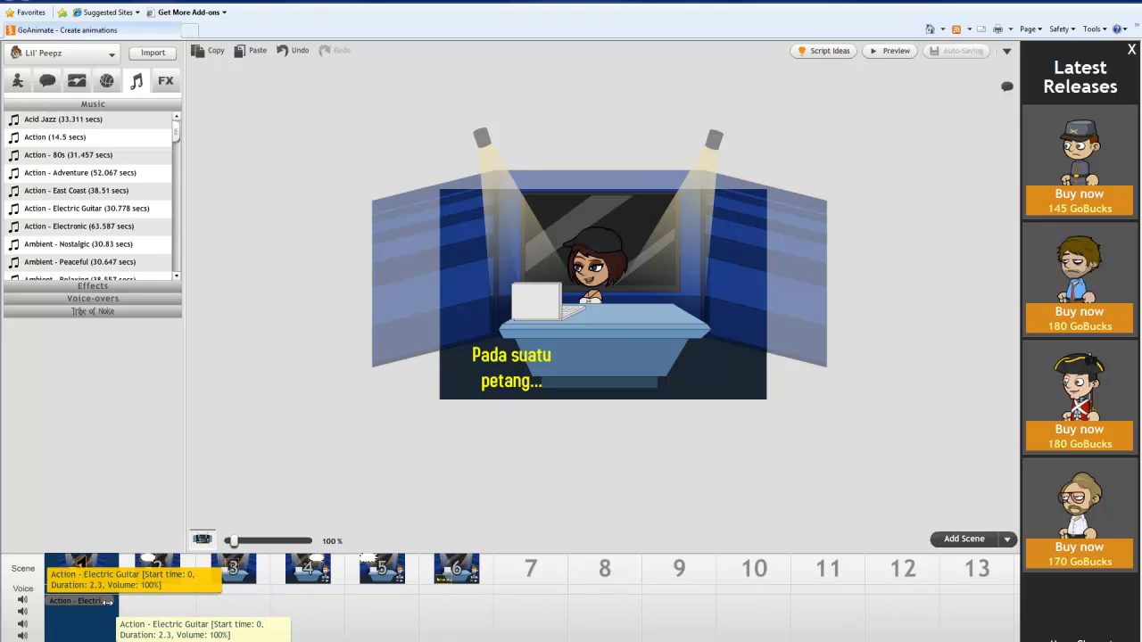
Step: Add the "Action - Electric Guitar" music to scene 6 and shorten it to that scene's length
left_click(461, 576)
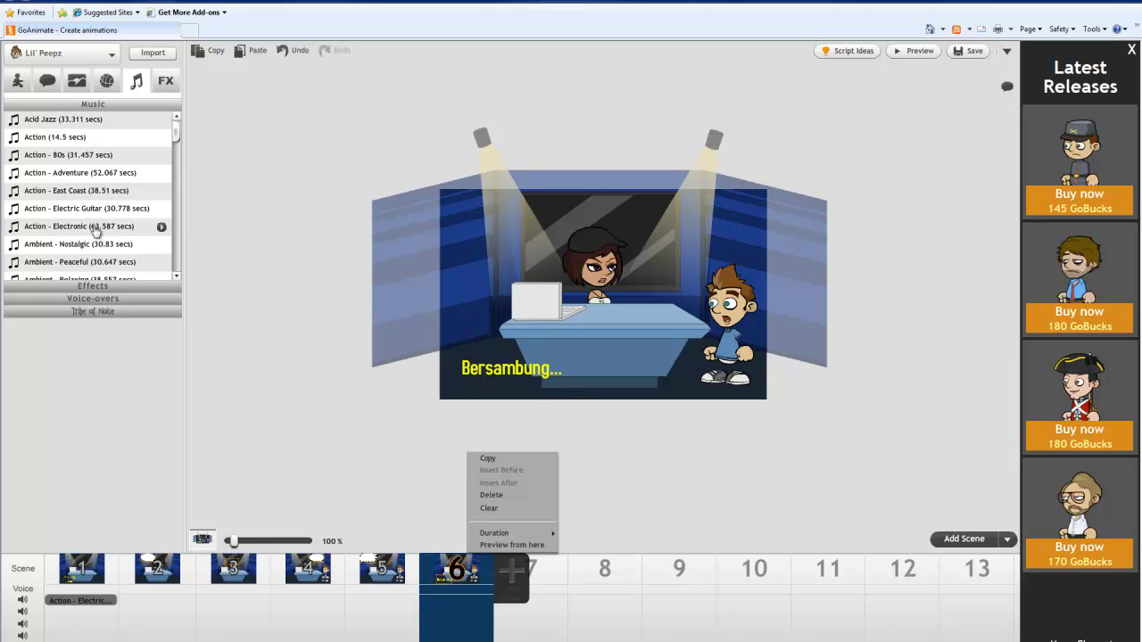
left_click(69, 602)
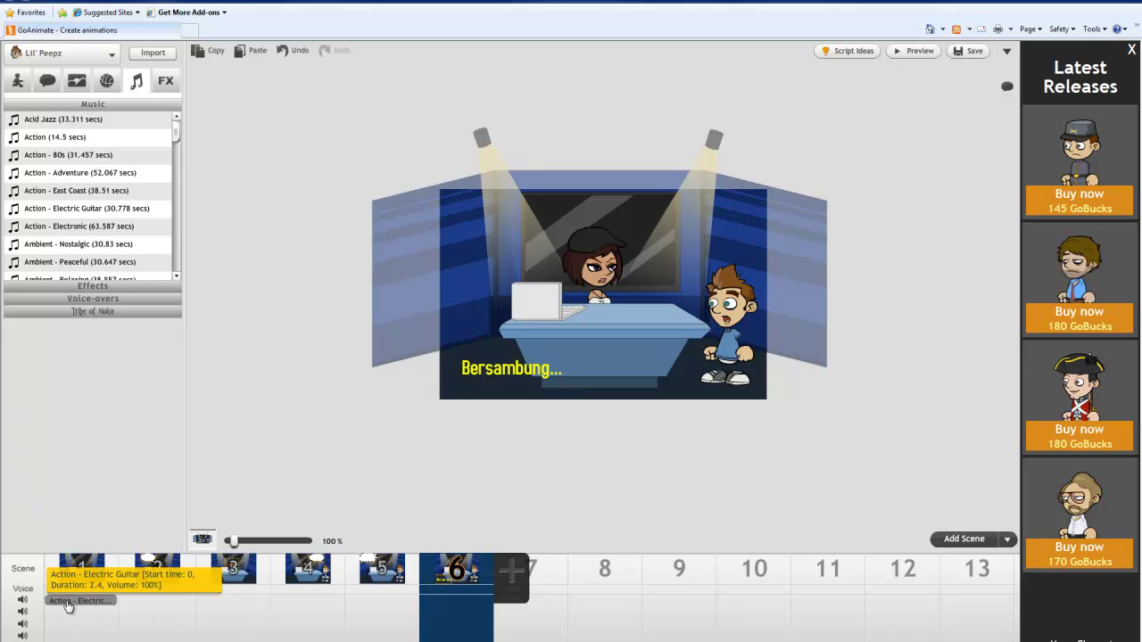
right_click(69, 603)
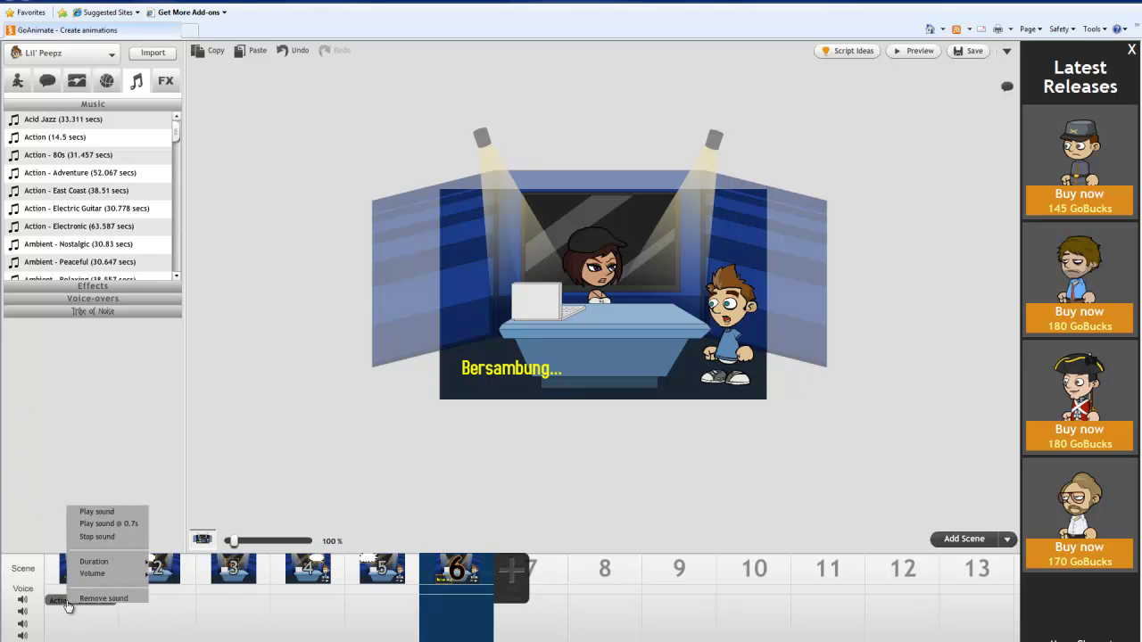
left_click(441, 596)
left_click(108, 217)
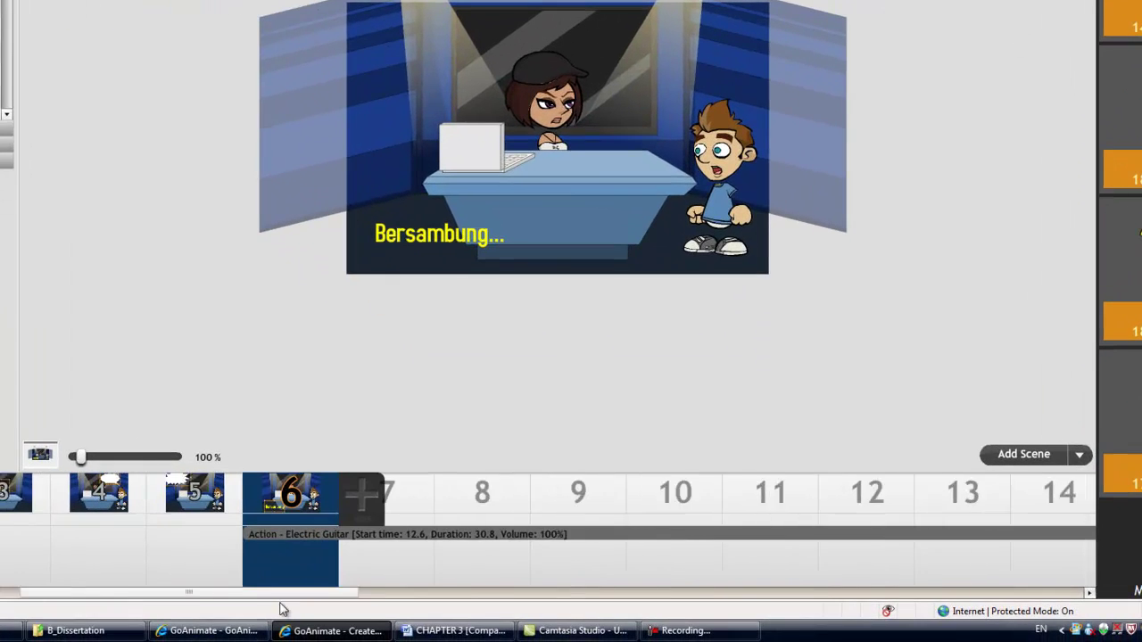
left_click_drag(279, 609, 823, 601)
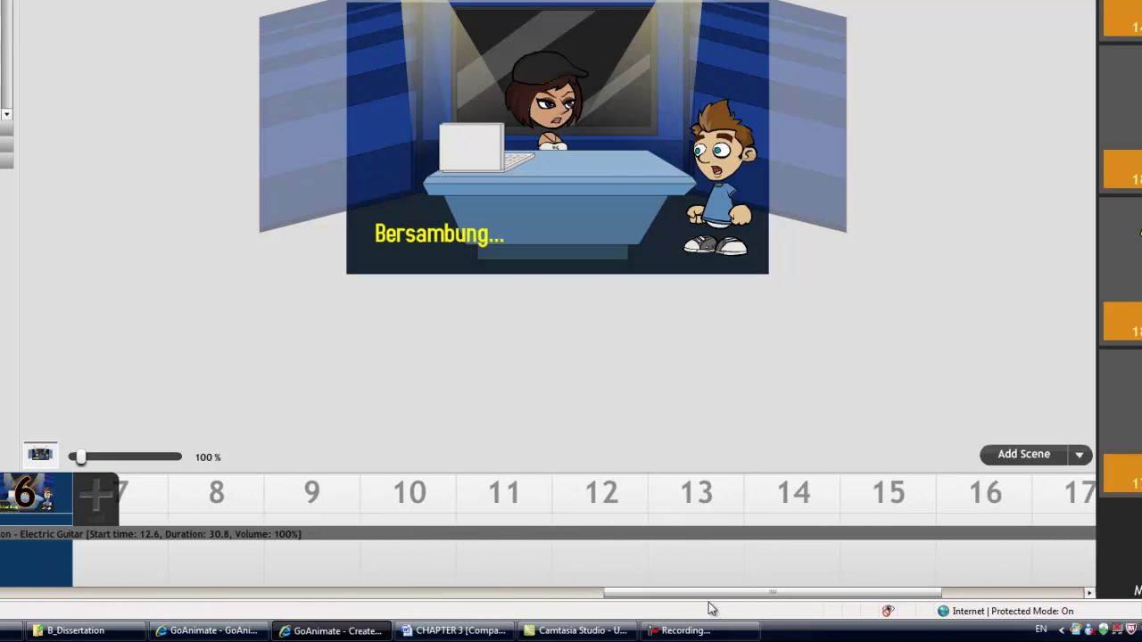
left_click_drag(711, 609, 1012, 611)
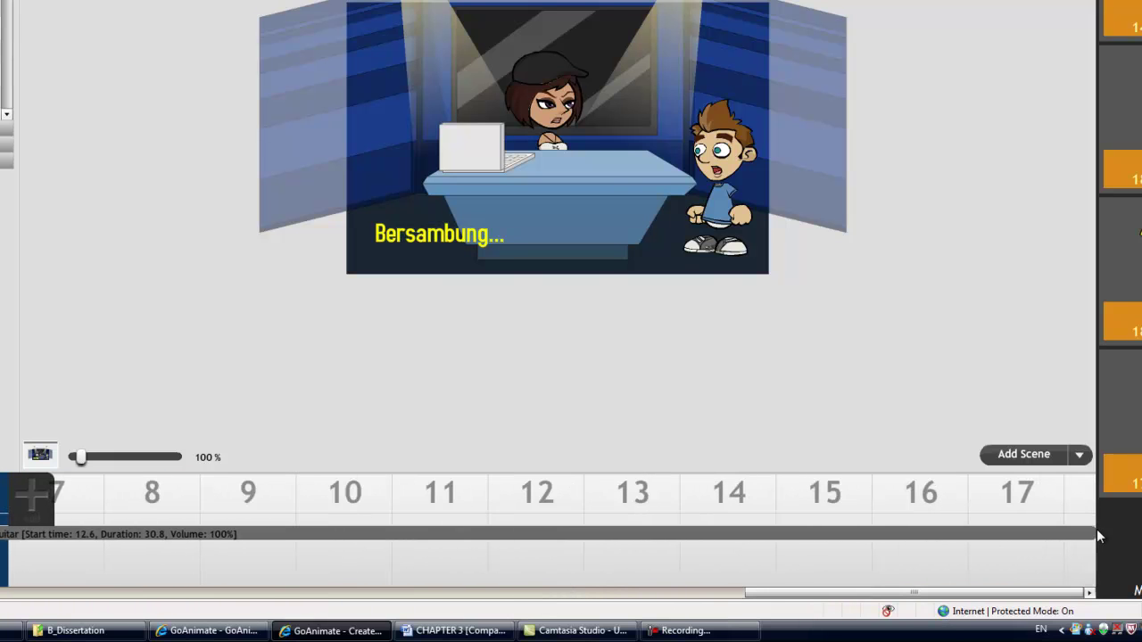
left_click_drag(1090, 529, 411, 530)
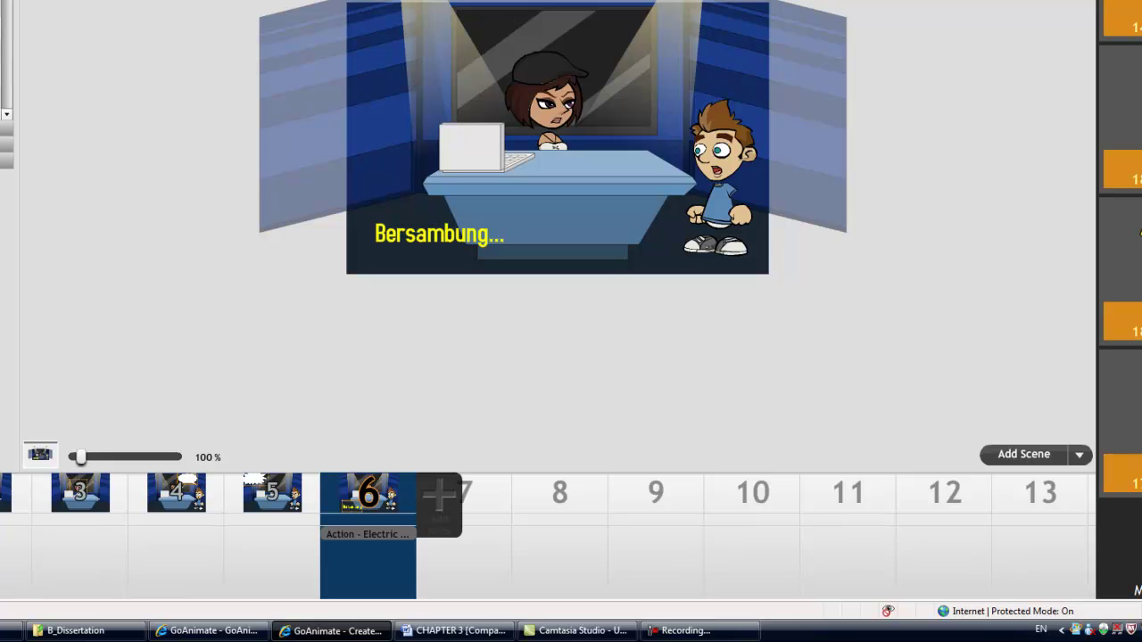
Step: Set the duration of scene 1 to 4 seconds
left_click(0, 493)
right_click(0, 482)
mouse_move(0, 445)
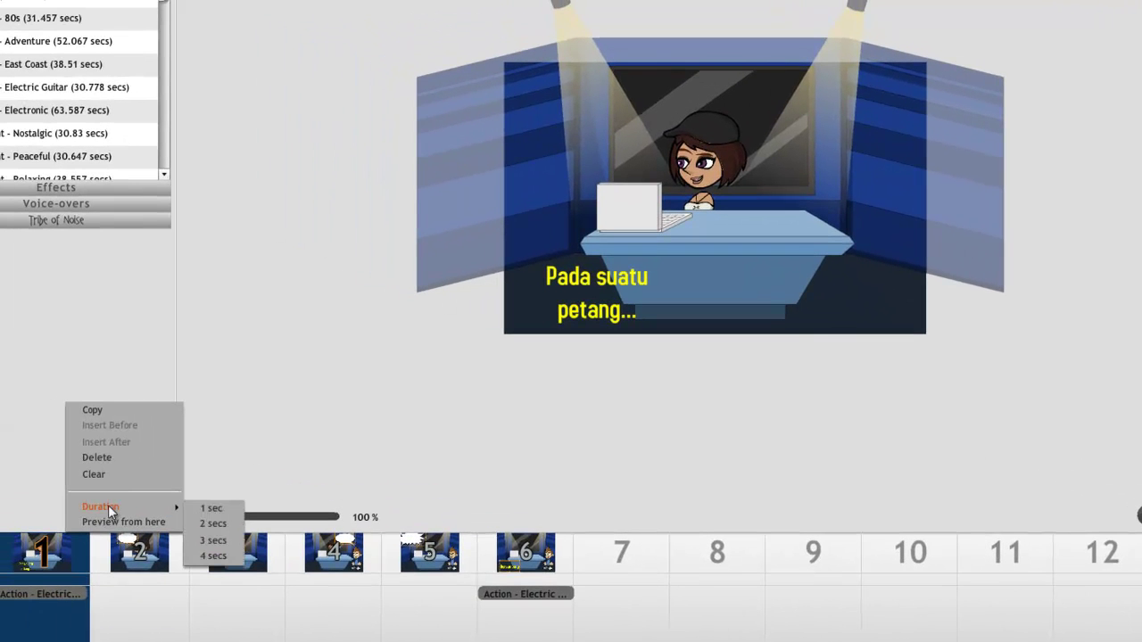
left_click(207, 541)
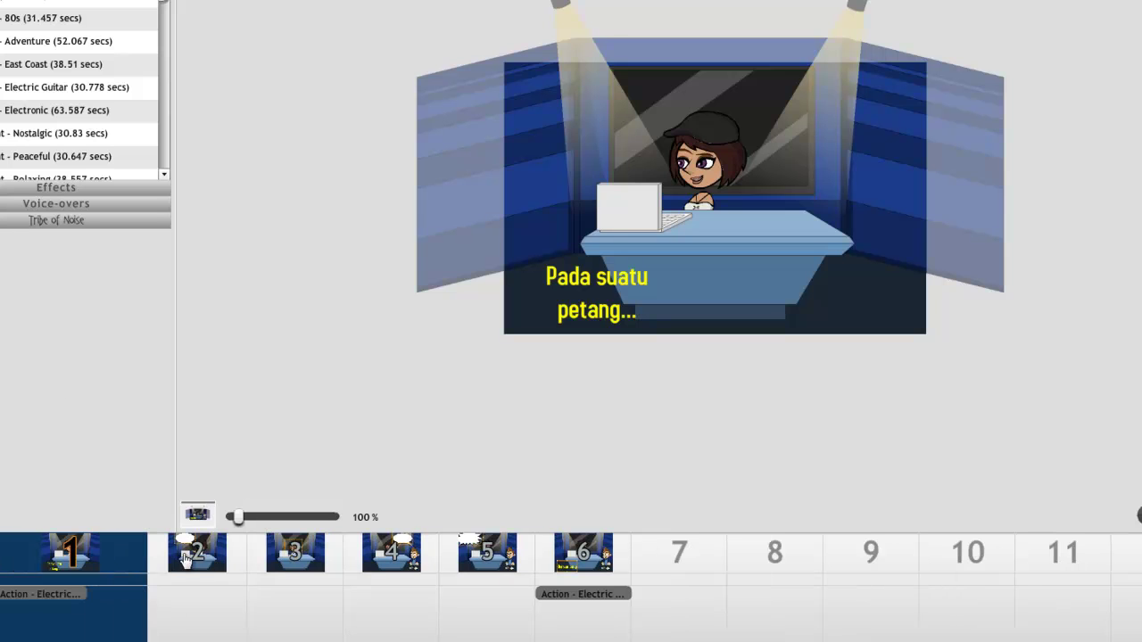
Step: Set the durations of scenes 2 and 3 to 3 seconds each
left_click(185, 555)
right_click(185, 554)
mouse_move(297, 512)
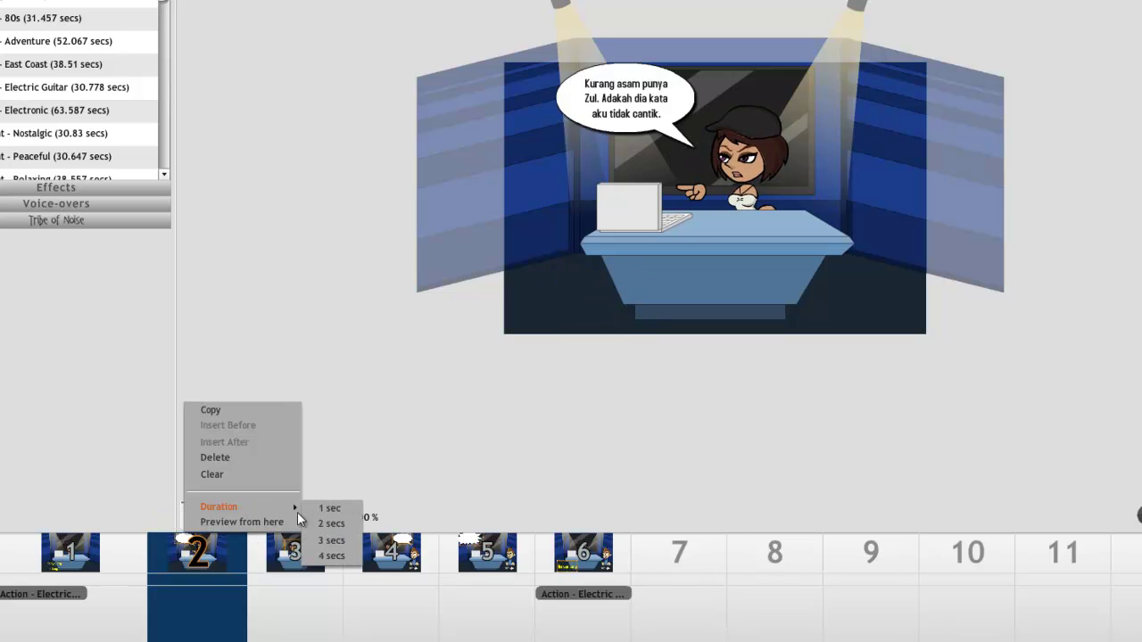
left_click(331, 540)
left_click(338, 534)
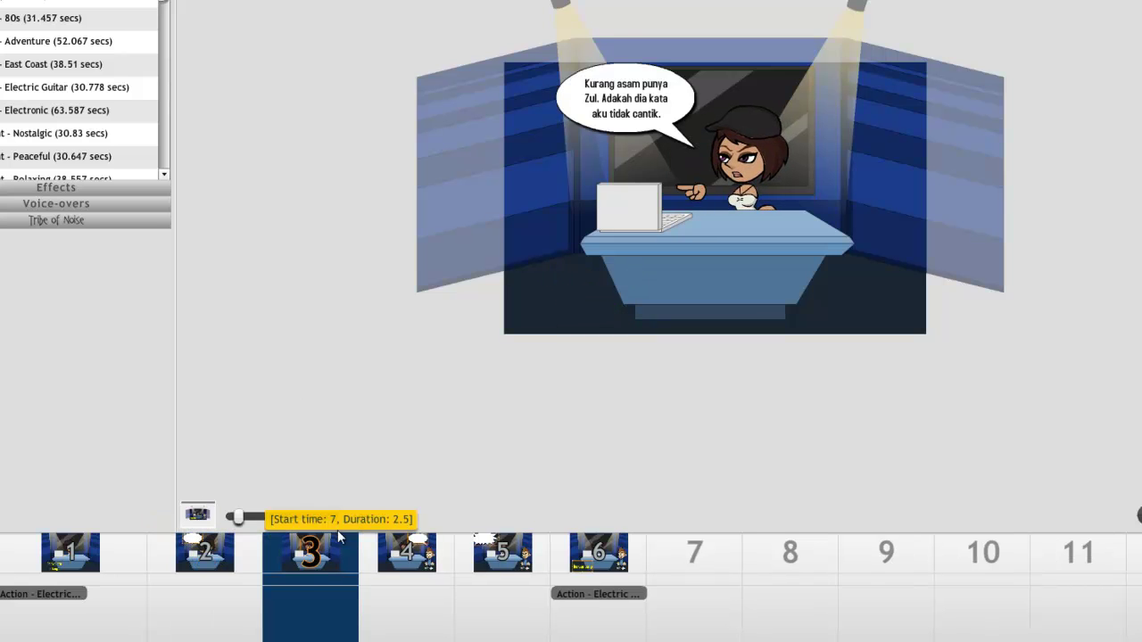
right_click(337, 530)
mouse_move(365, 503)
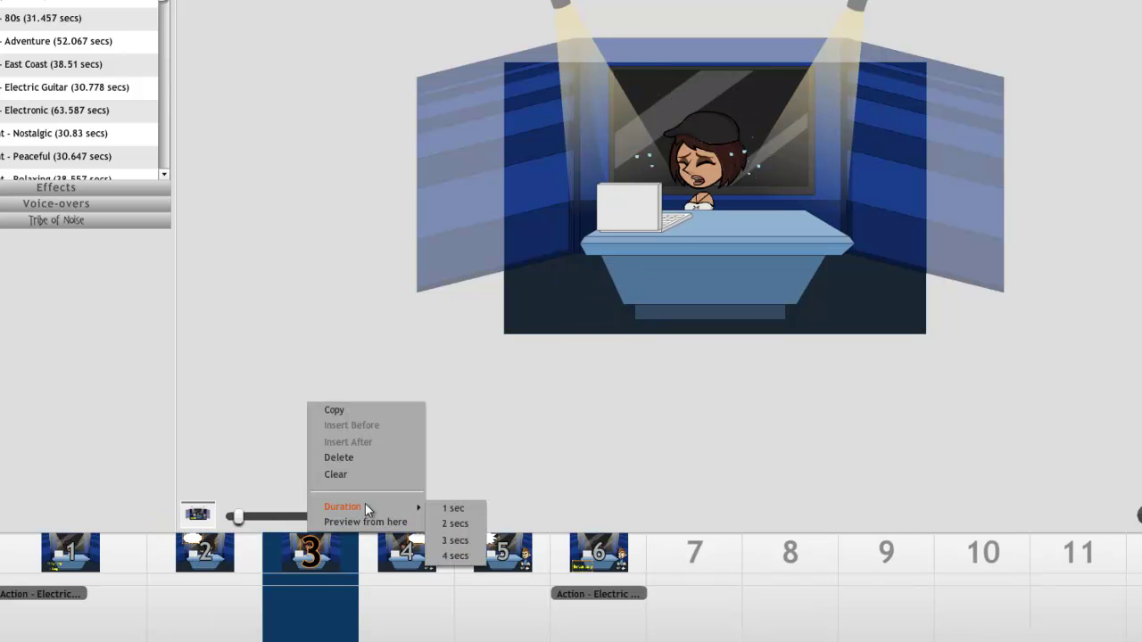
left_click(455, 540)
Step: Set the durations of scenes 4 and 5 to 3 seconds each
left_click(453, 544)
right_click(463, 541)
mouse_move(504, 507)
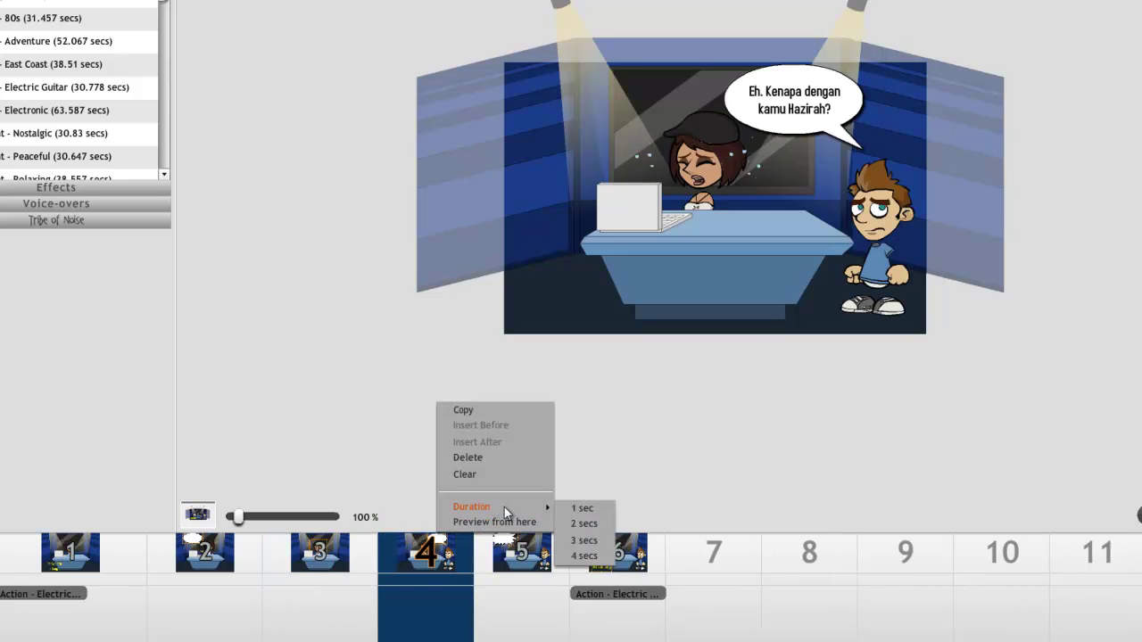
left_click(585, 539)
left_click(580, 541)
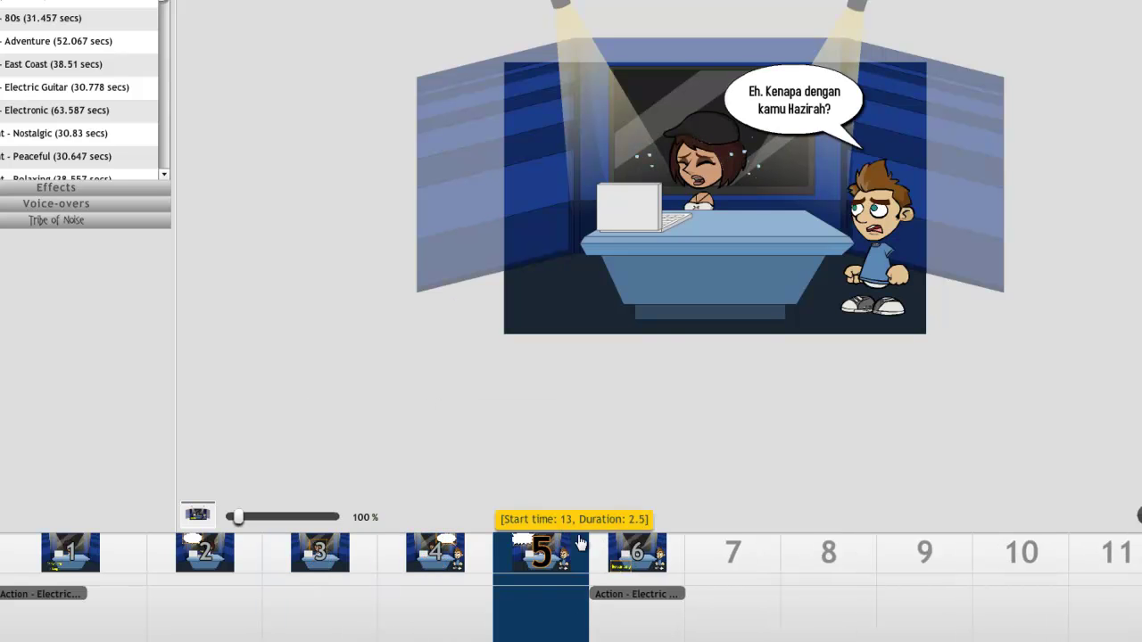
right_click(580, 541)
mouse_move(667, 508)
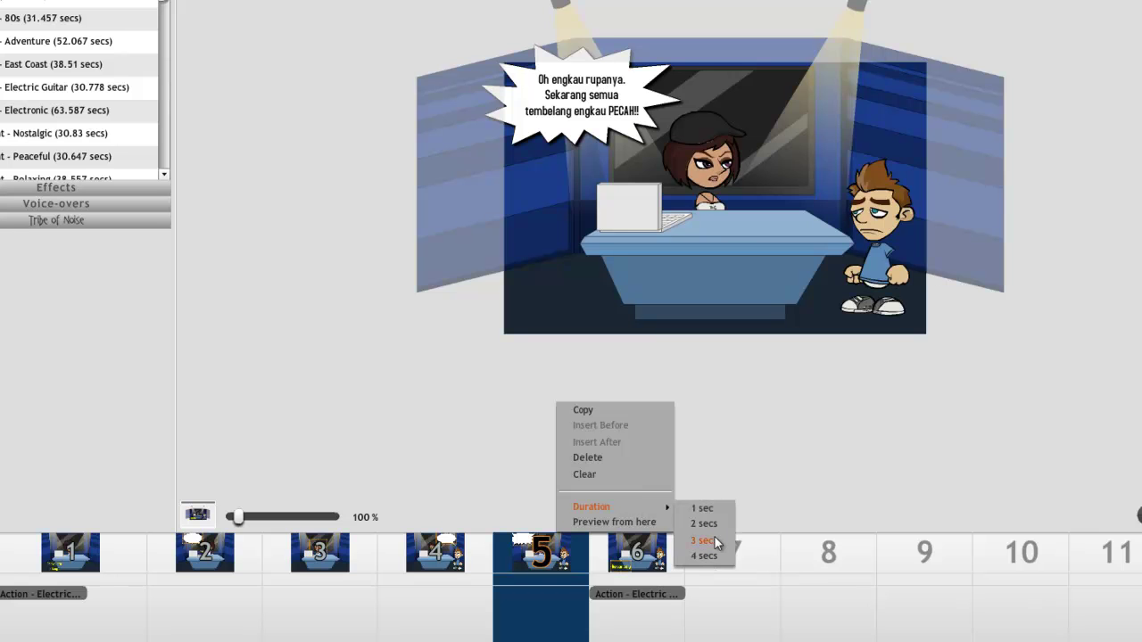
left_click(713, 540)
Step: Set the duration of scene 6 to 4 seconds
left_click(693, 544)
right_click(692, 541)
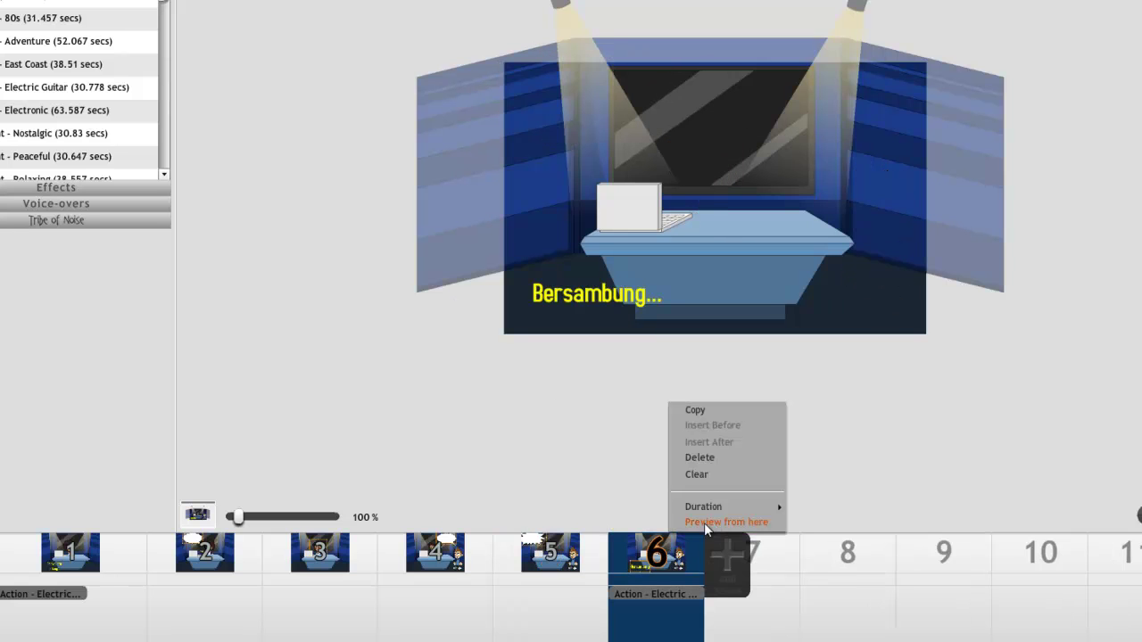
mouse_move(725, 507)
left_click(817, 556)
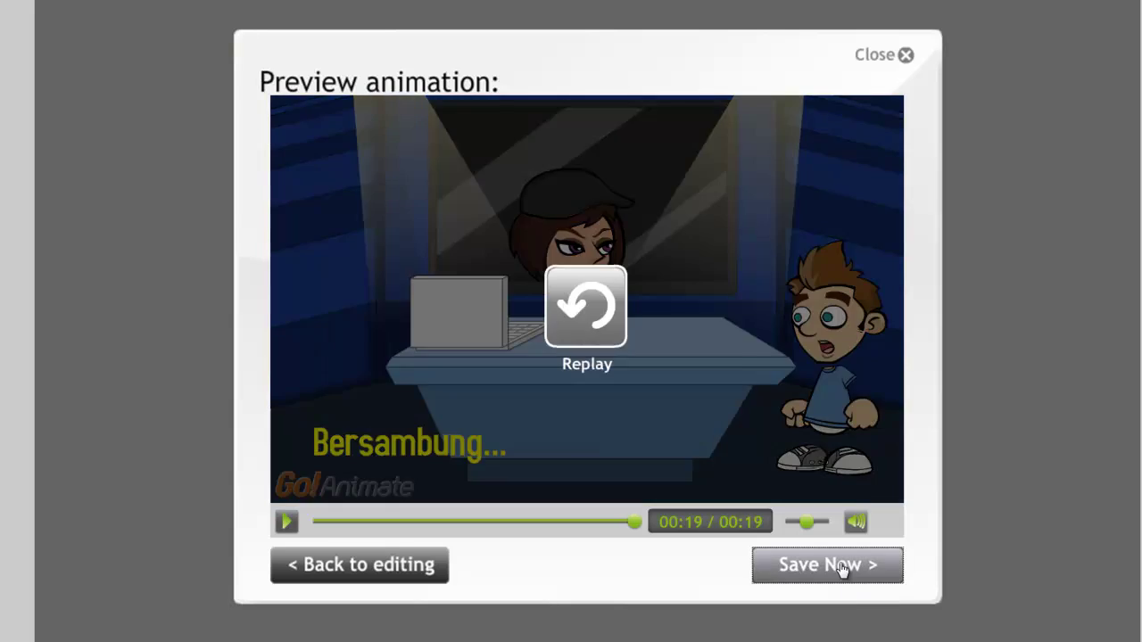
Step: Save the animation with the title "Scenario 1" and the tag "Scenario", without sharing it
left_click(840, 564)
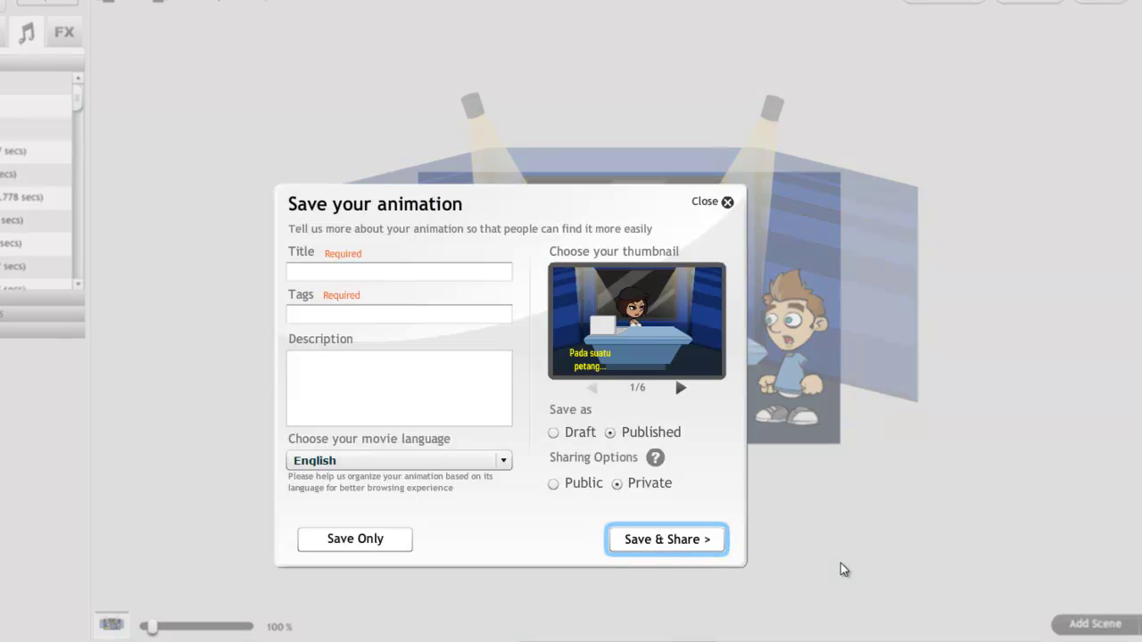
left_click(369, 538)
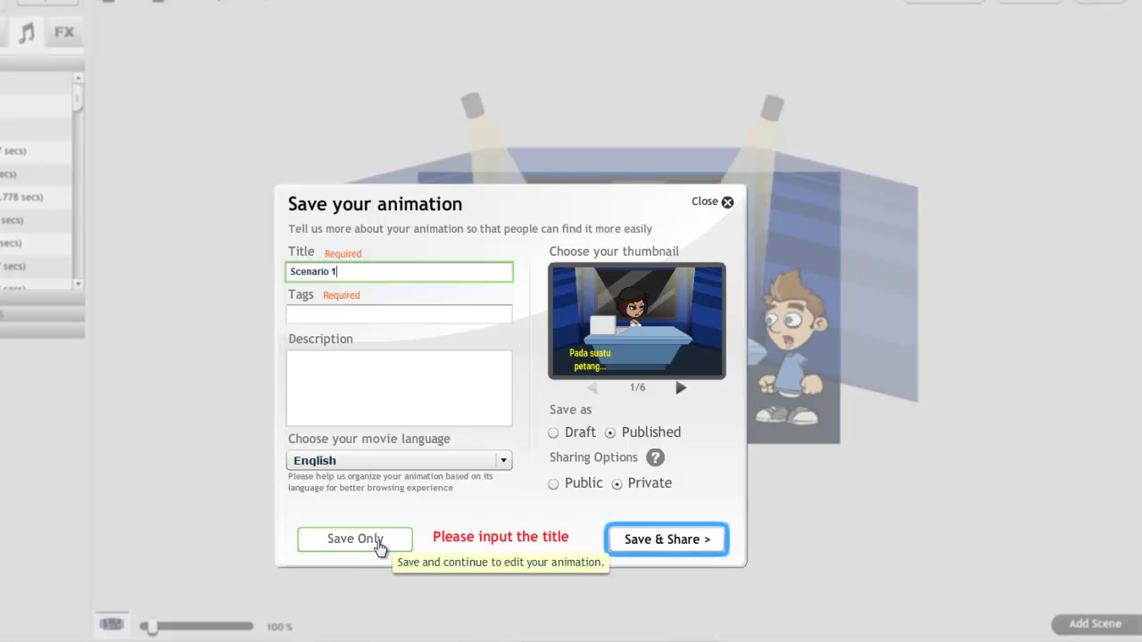
left_click(379, 542)
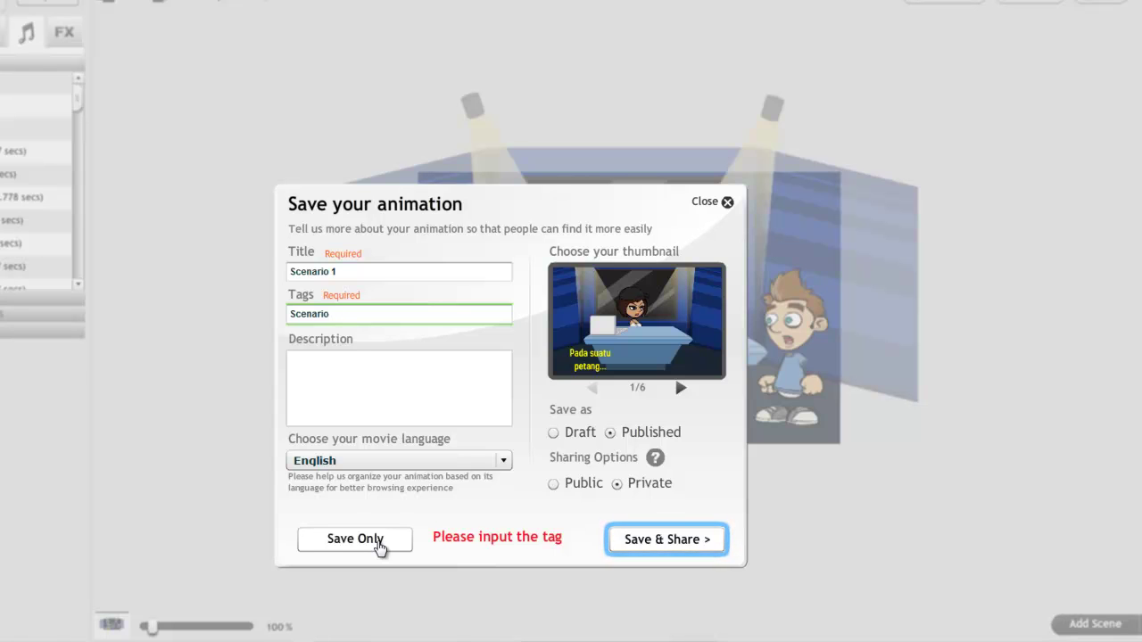
left_click(378, 543)
left_click(377, 543)
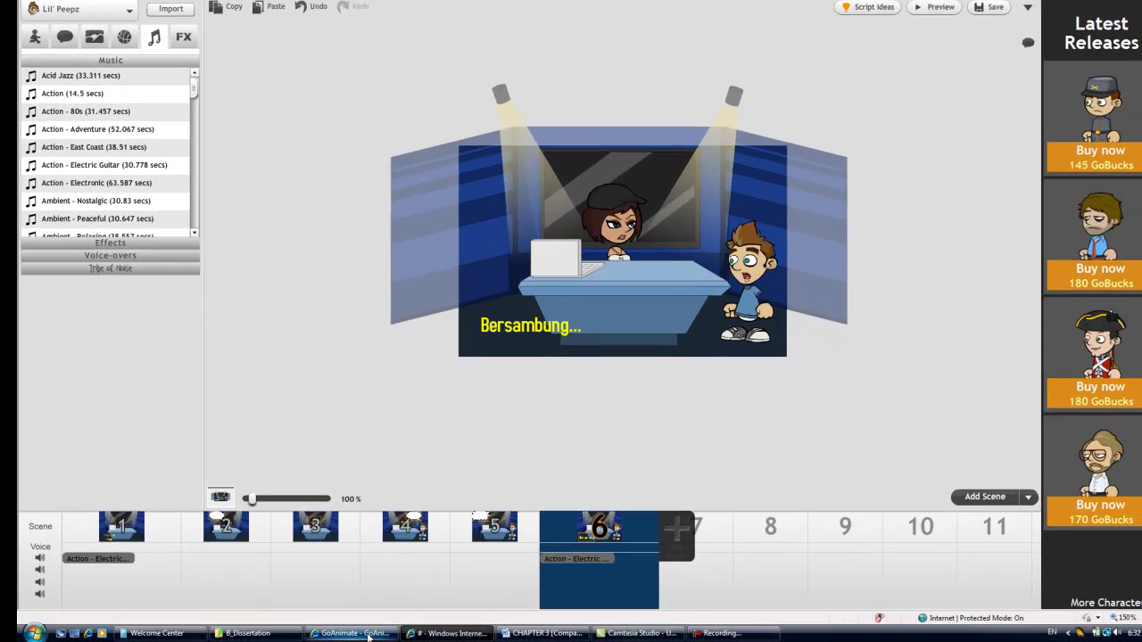
Step: Switch to the GoAnimate home page window and open the account's list of saved animations
left_click(362, 634)
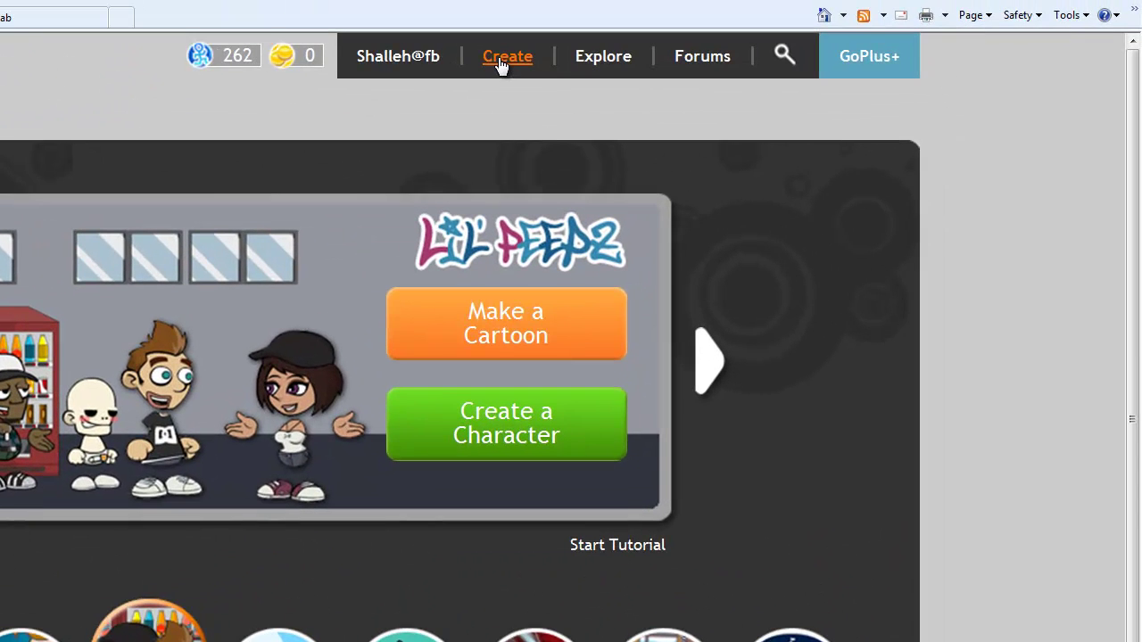
left_click(735, 17)
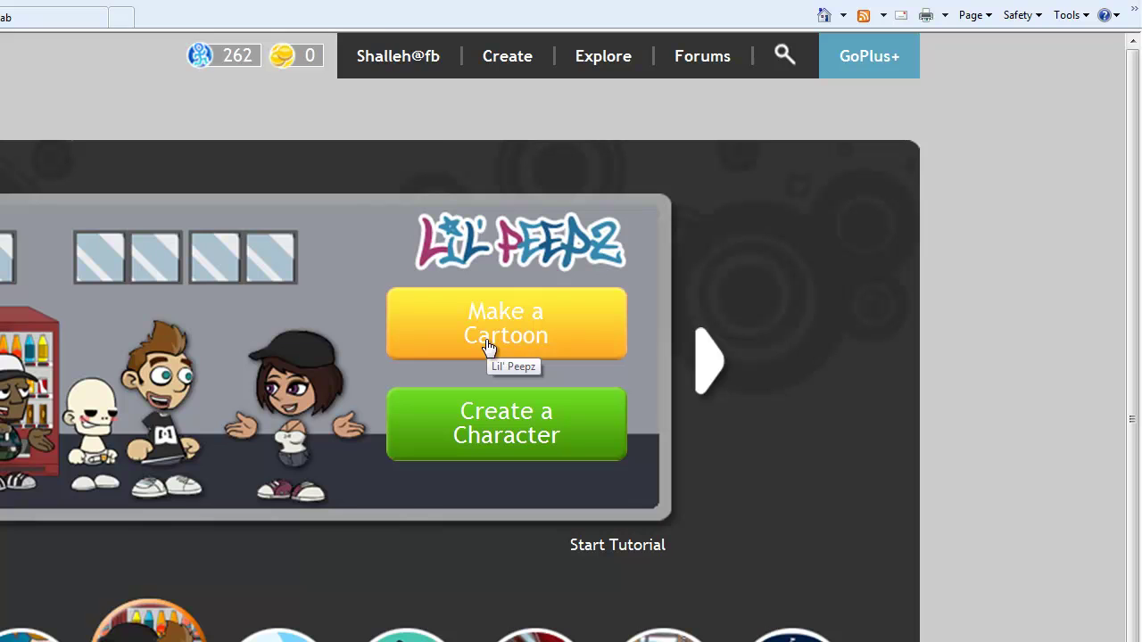
mouse_move(400, 66)
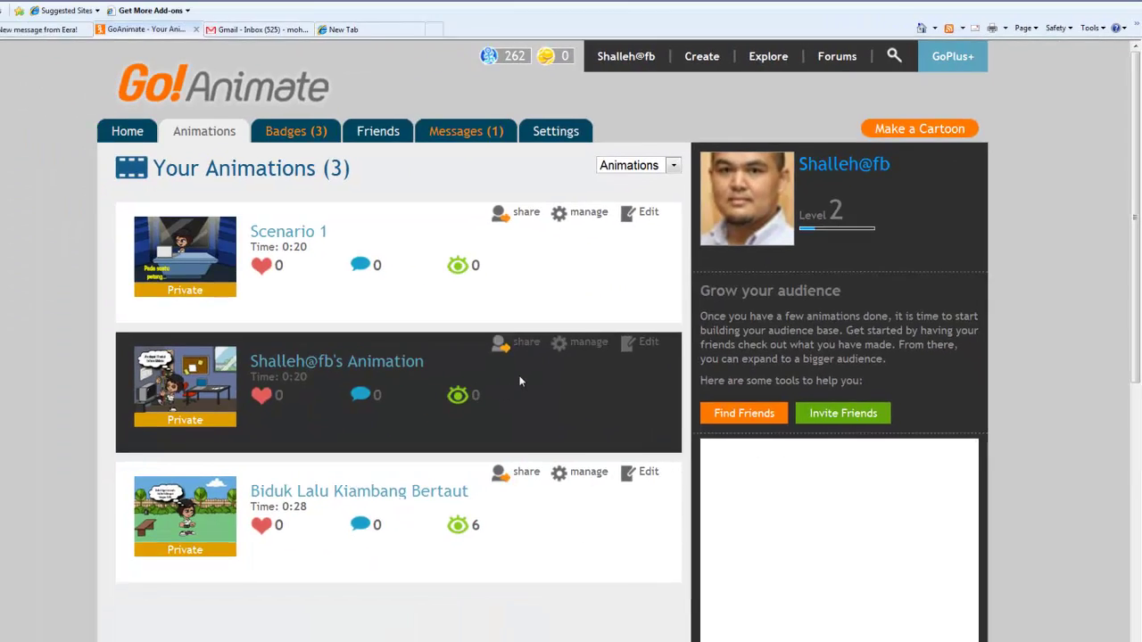
Step: Open the sharing options of the "Scenario 1" animation and select its URL for copying
scroll(521, 380, "down", 3)
scroll(521, 381, "up", 3)
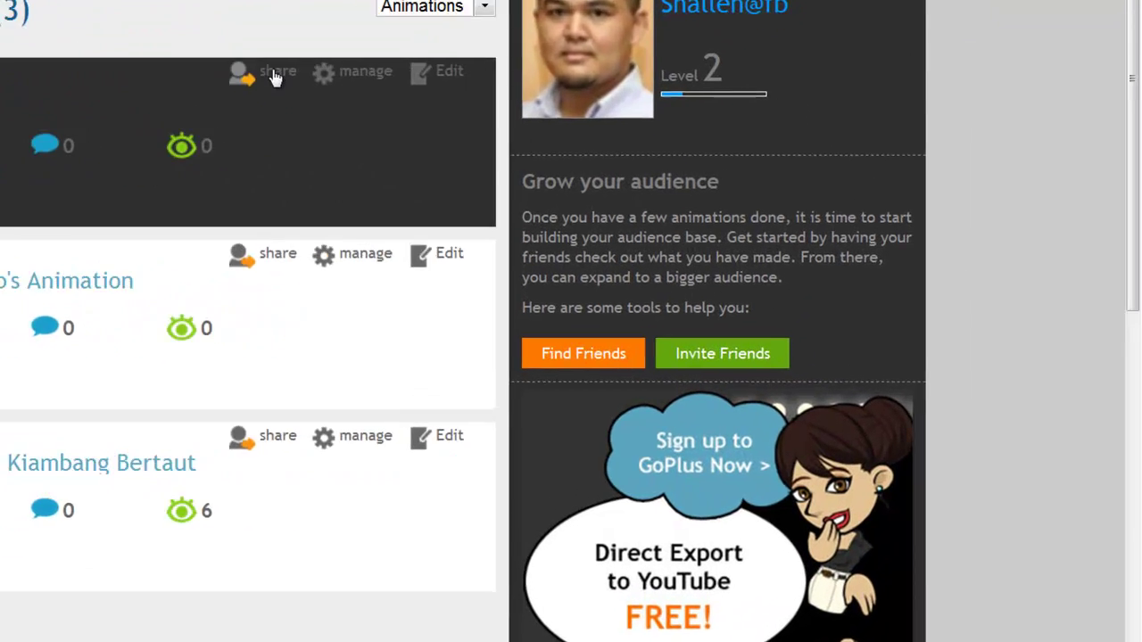
left_click(547, 210)
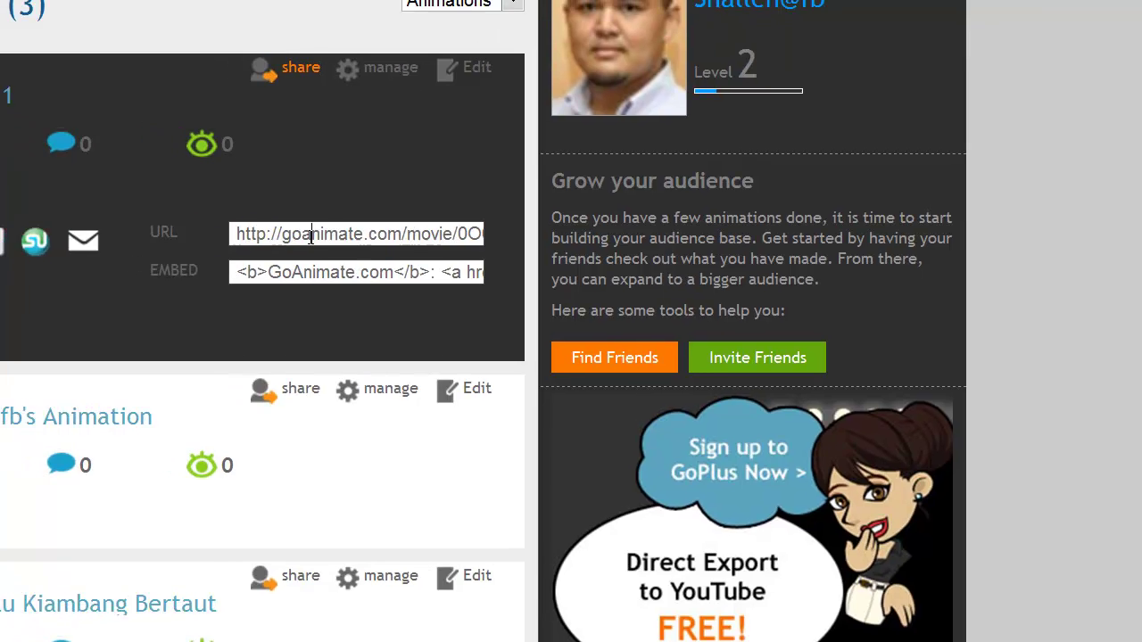
left_click(262, 228)
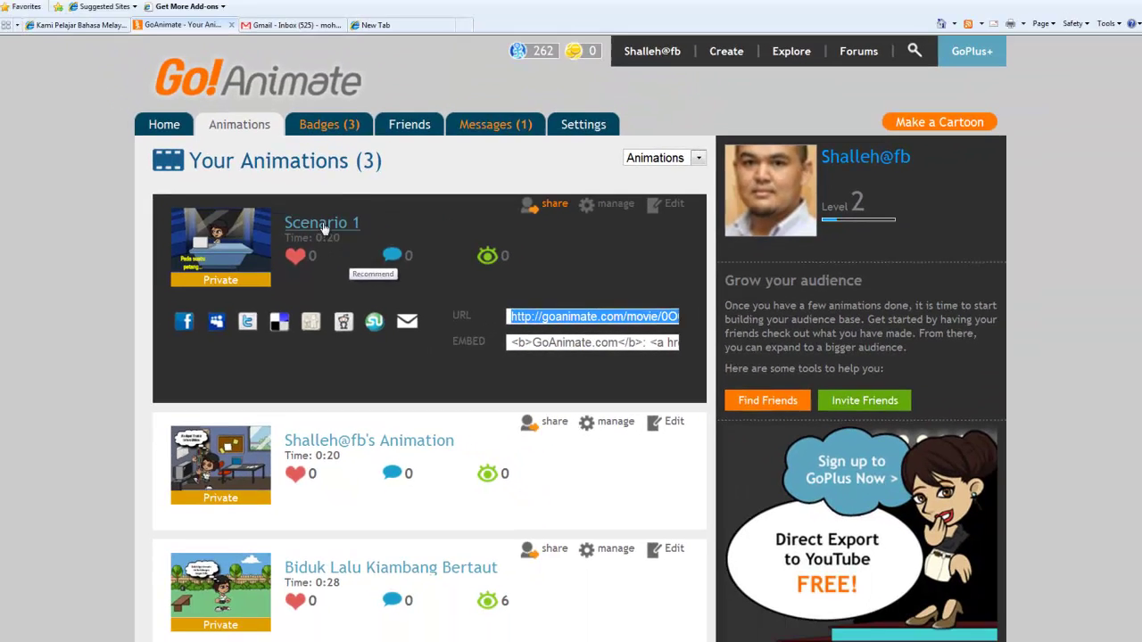
Step: Switch to Facebook, search for "Peribahasa" and open the wall of the peribahasa.tv community page
left_click(107, 26)
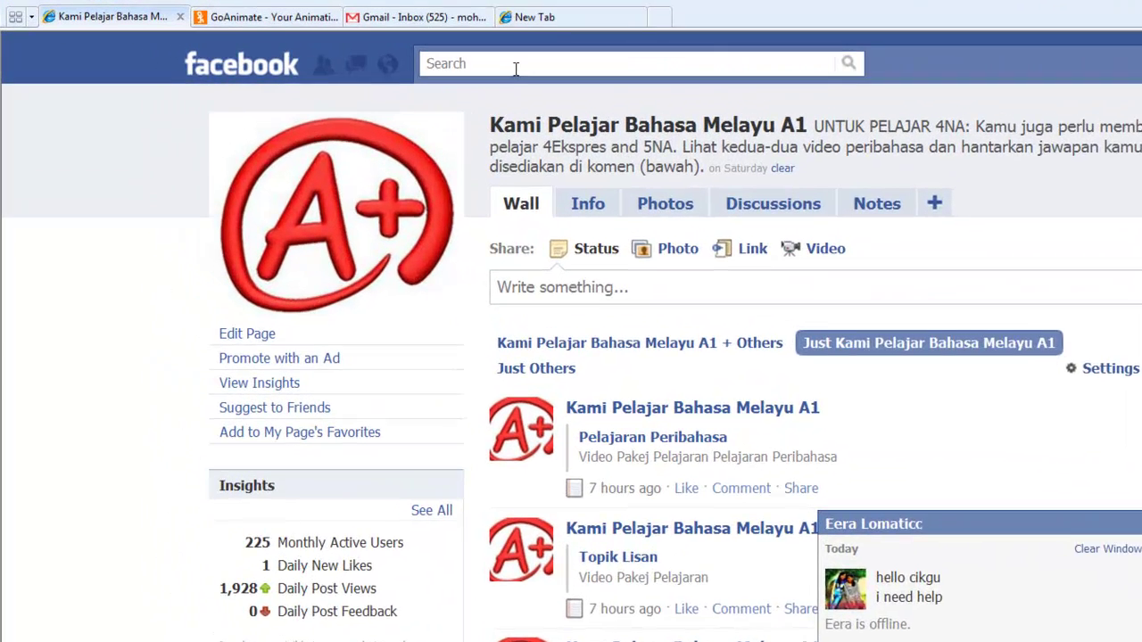
left_click(361, 68)
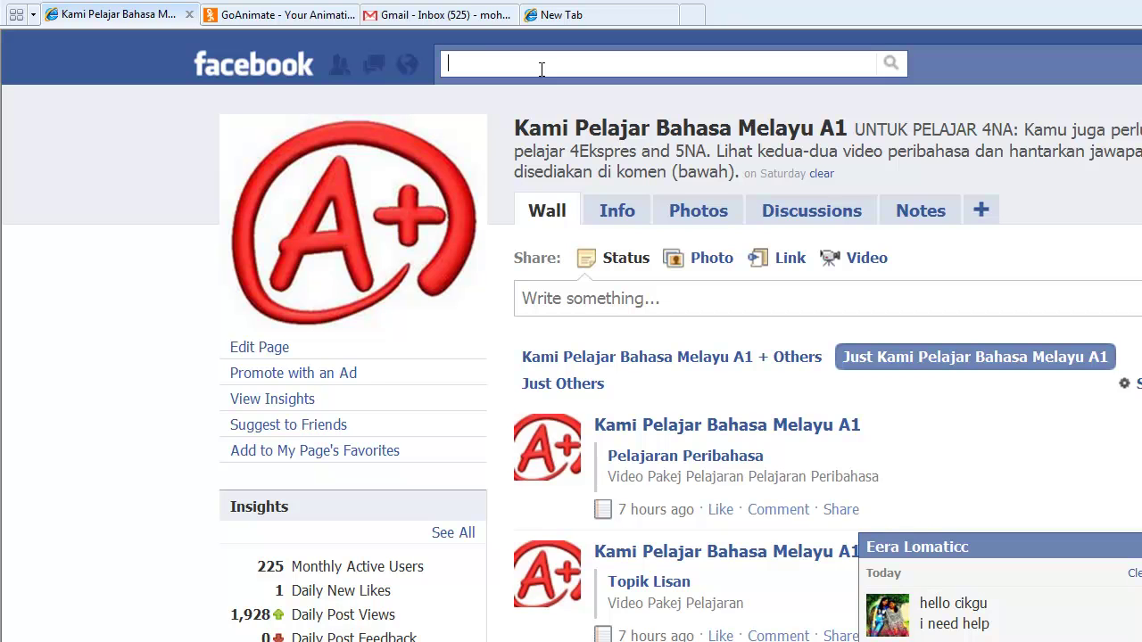
type("P")
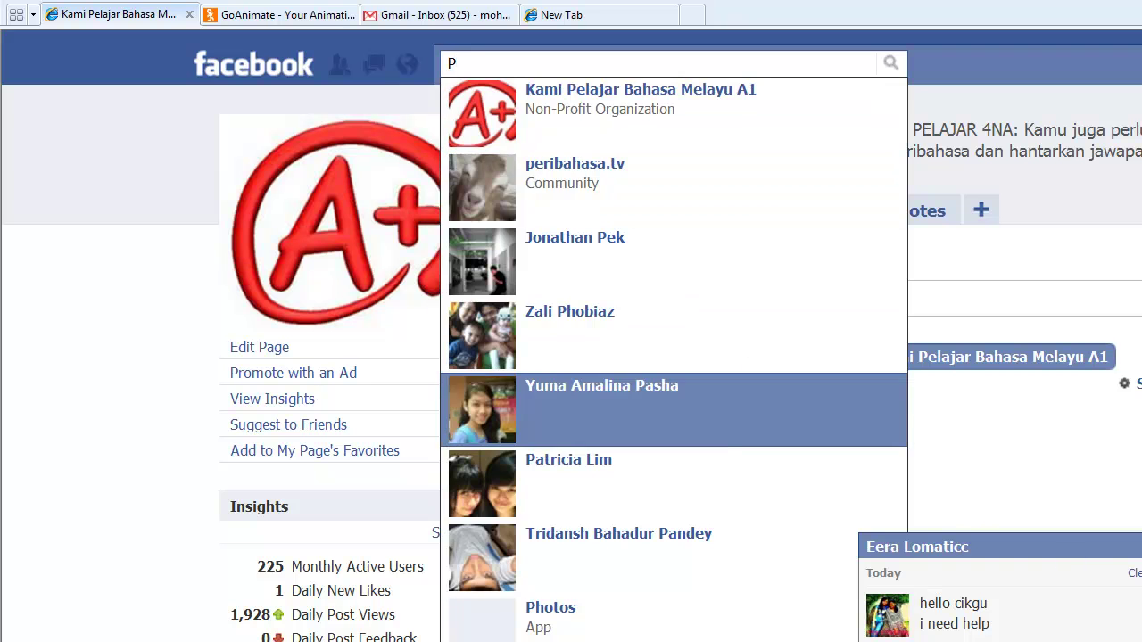
left_click(1110, 551)
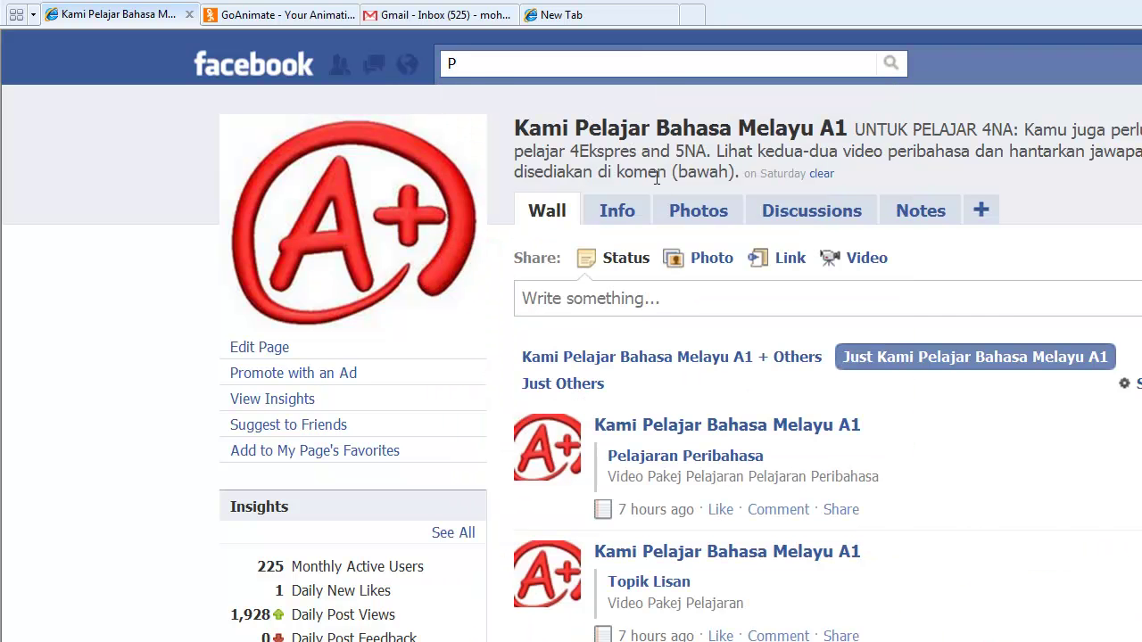
left_click(656, 67)
type("e")
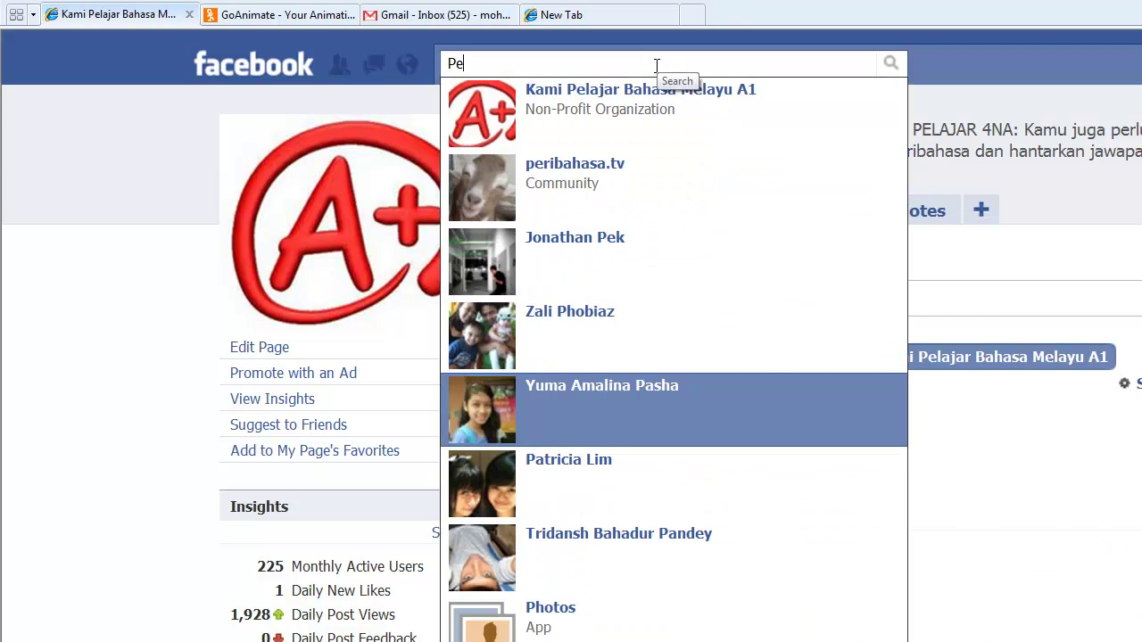
type("ribahasa")
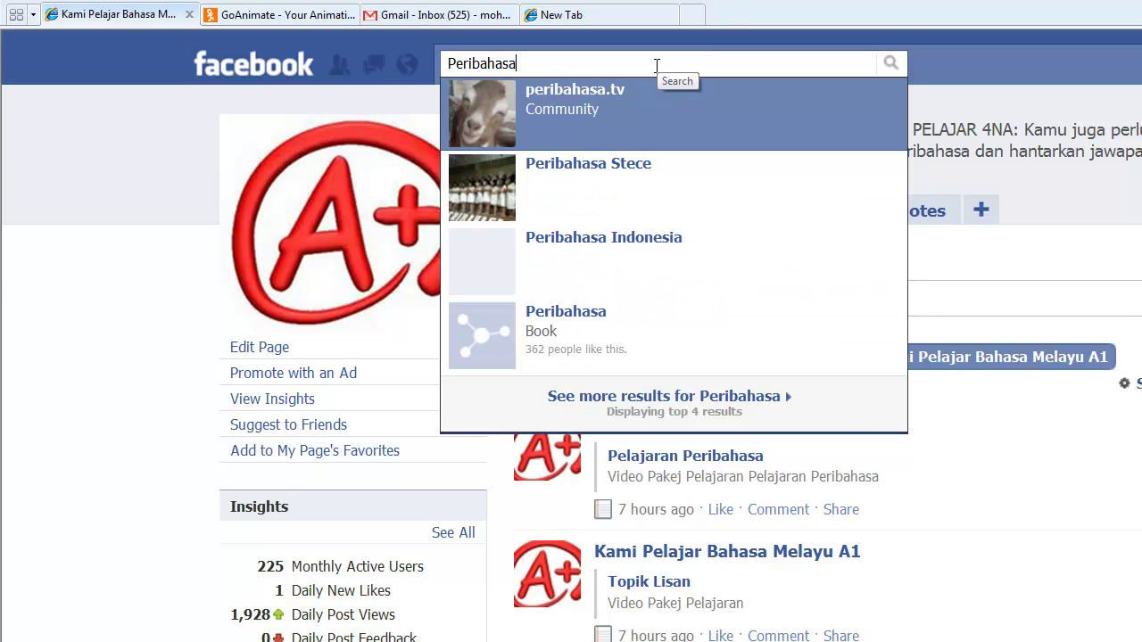
left_click(624, 111)
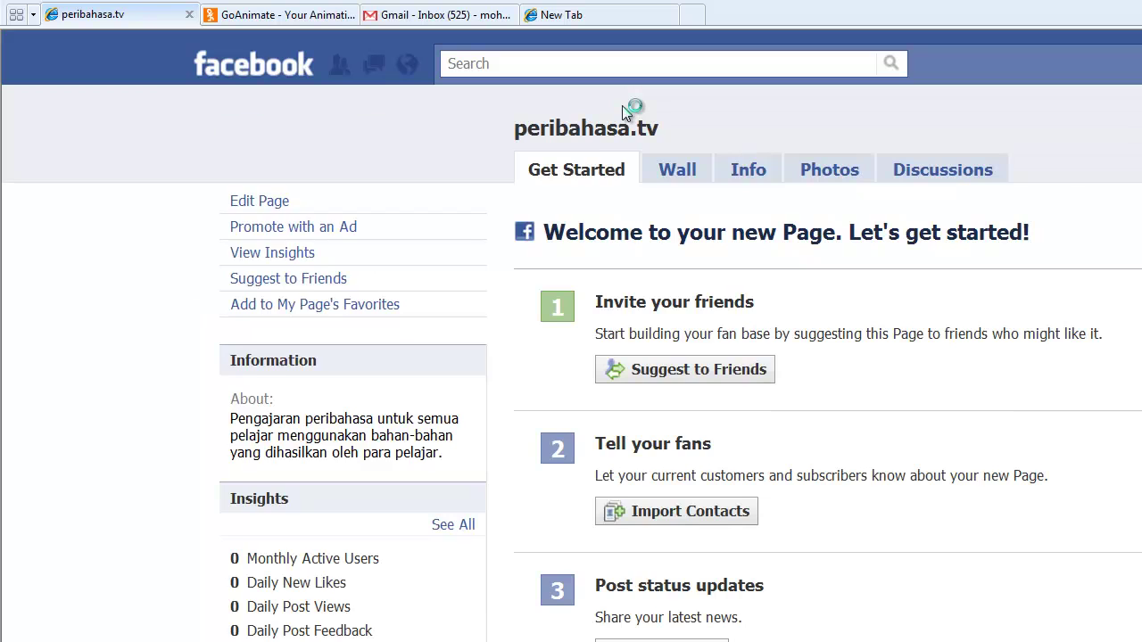
left_click(673, 176)
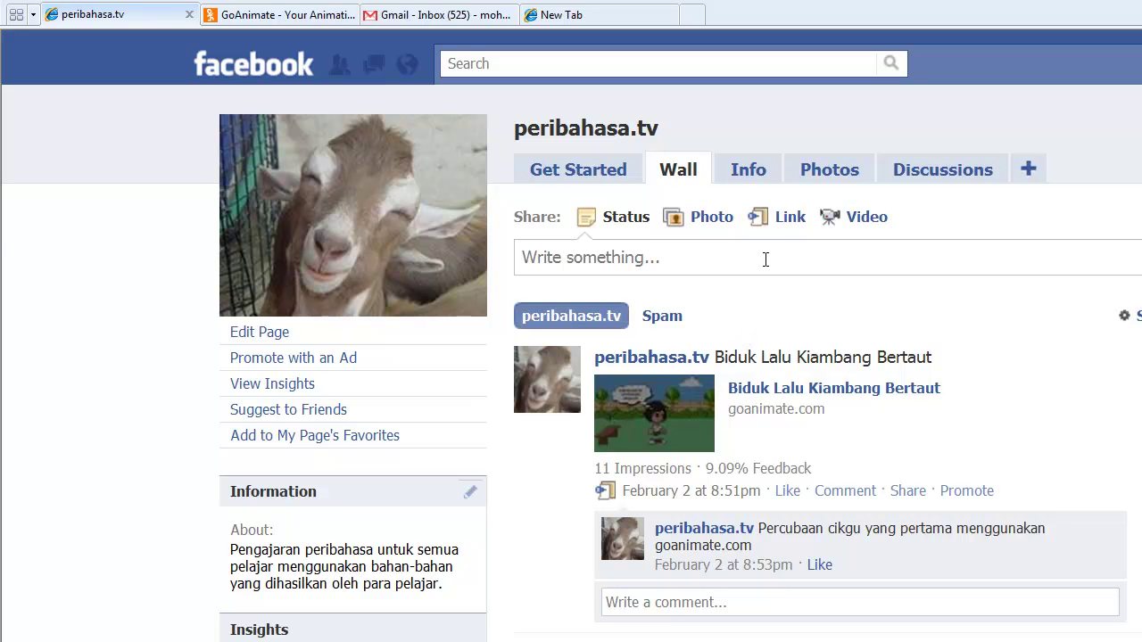
Step: Try to share the animation's link on the wall with the comment "peribahasa", and reload the page
left_click(790, 230)
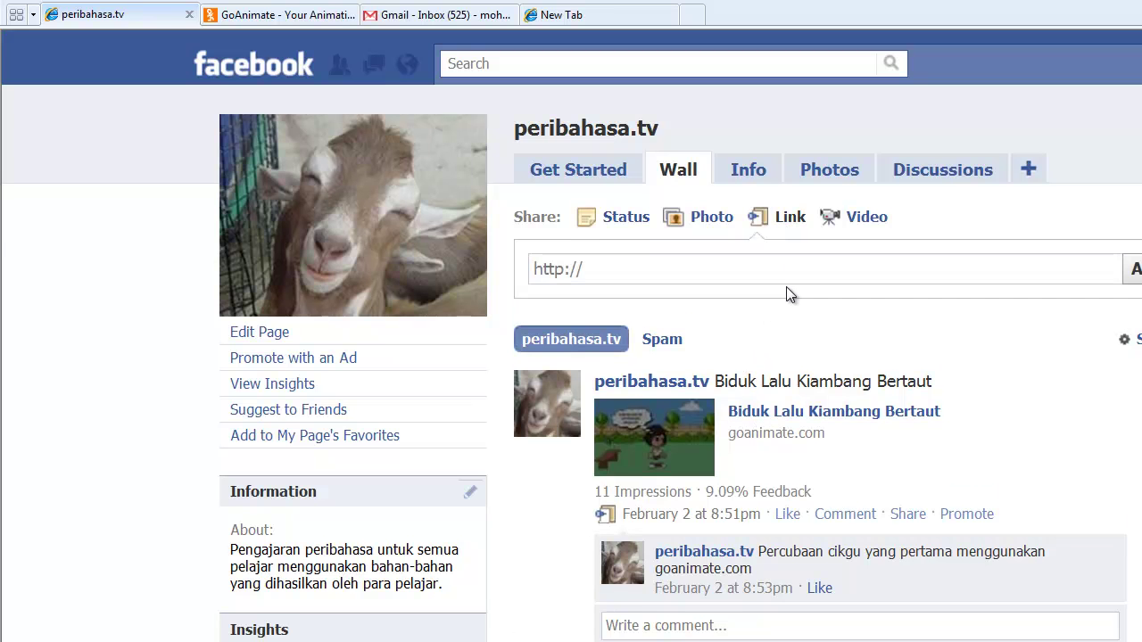
left_click(773, 273)
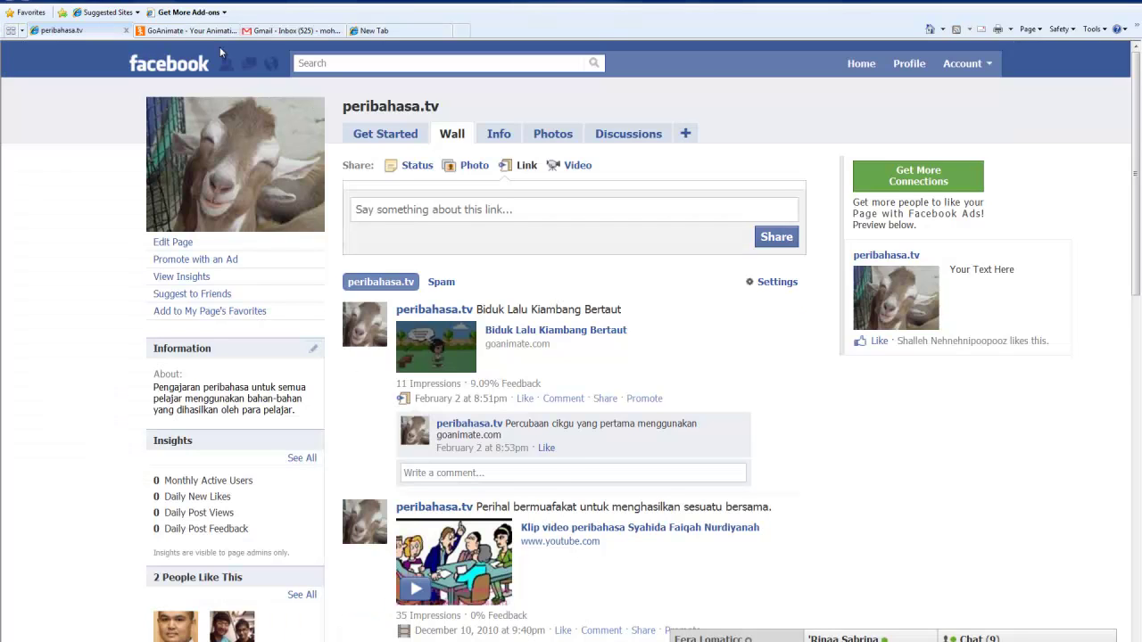
left_click(183, 30)
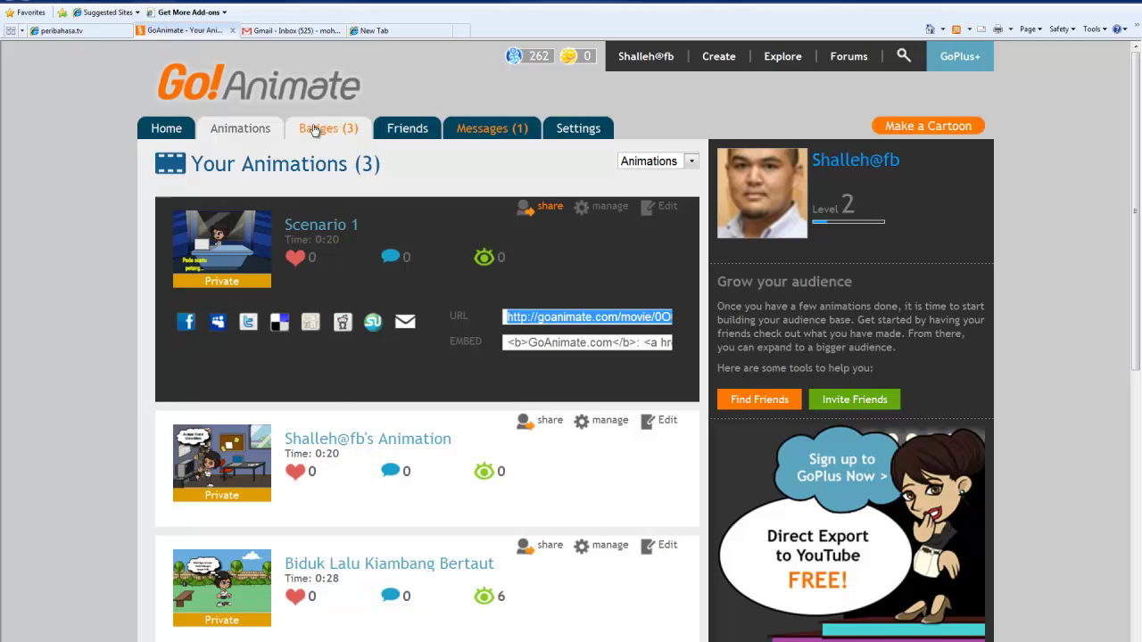
left_click(130, 31)
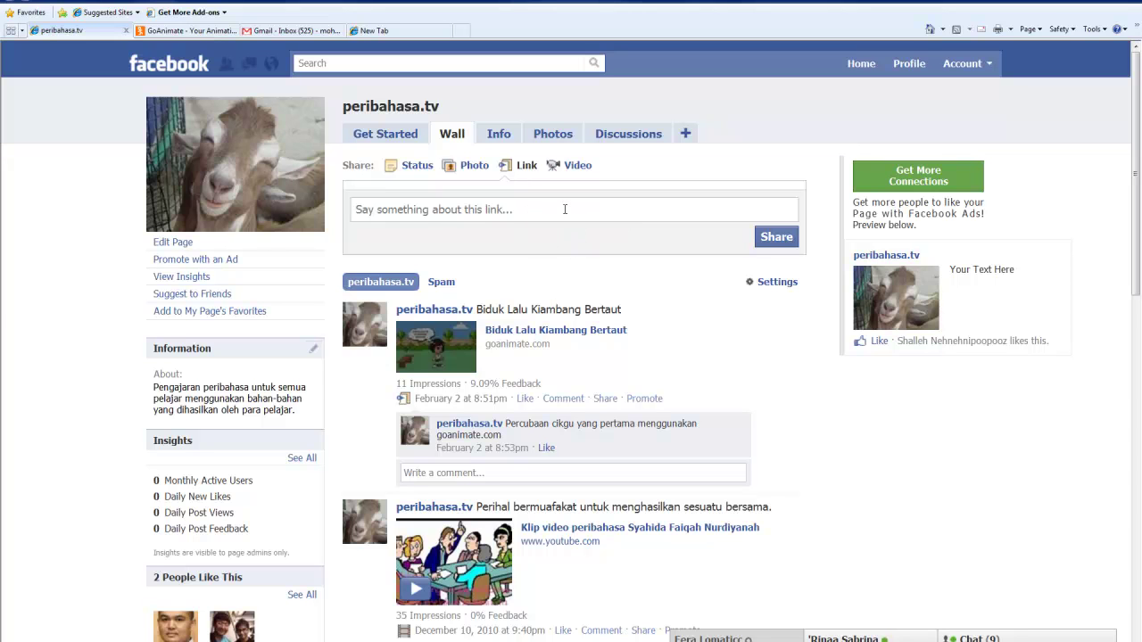
left_click(565, 209)
type("peribahasa")
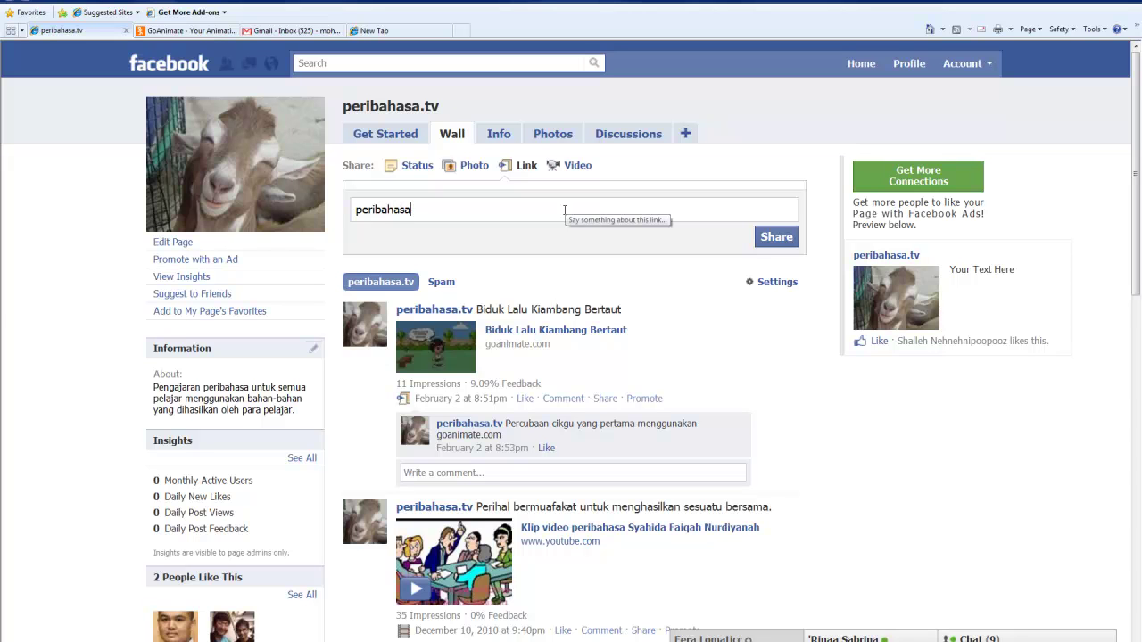
left_click(776, 238)
key("F5")
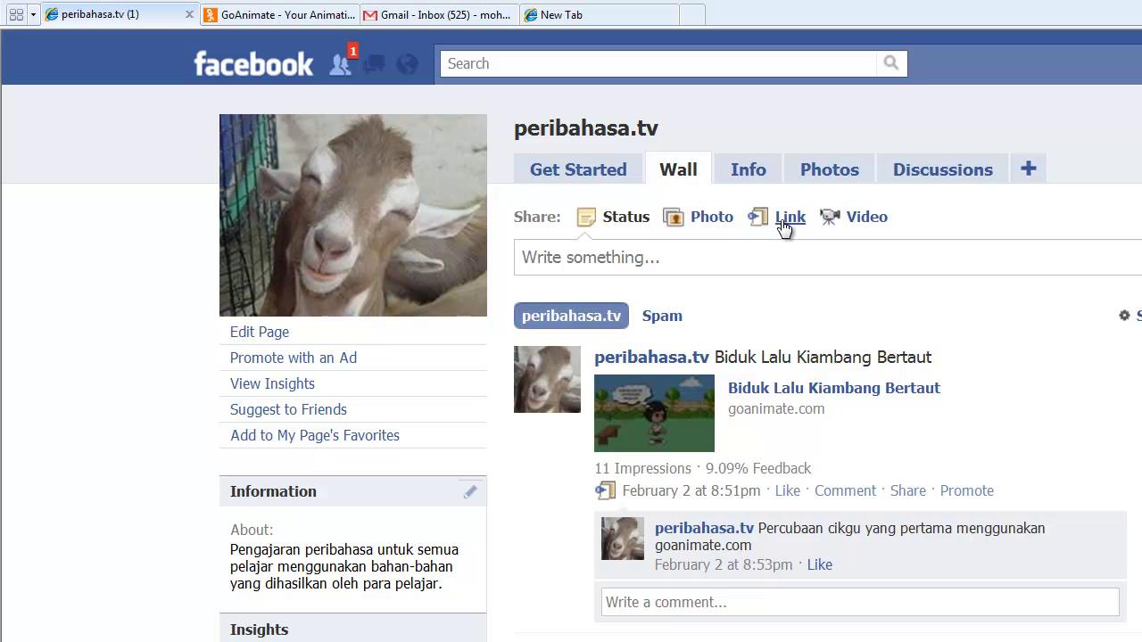
left_click(784, 228)
left_click(747, 267)
type("http://goanimate.com/movie/0O0YSbfxK4PE?utm_source=linkshare")
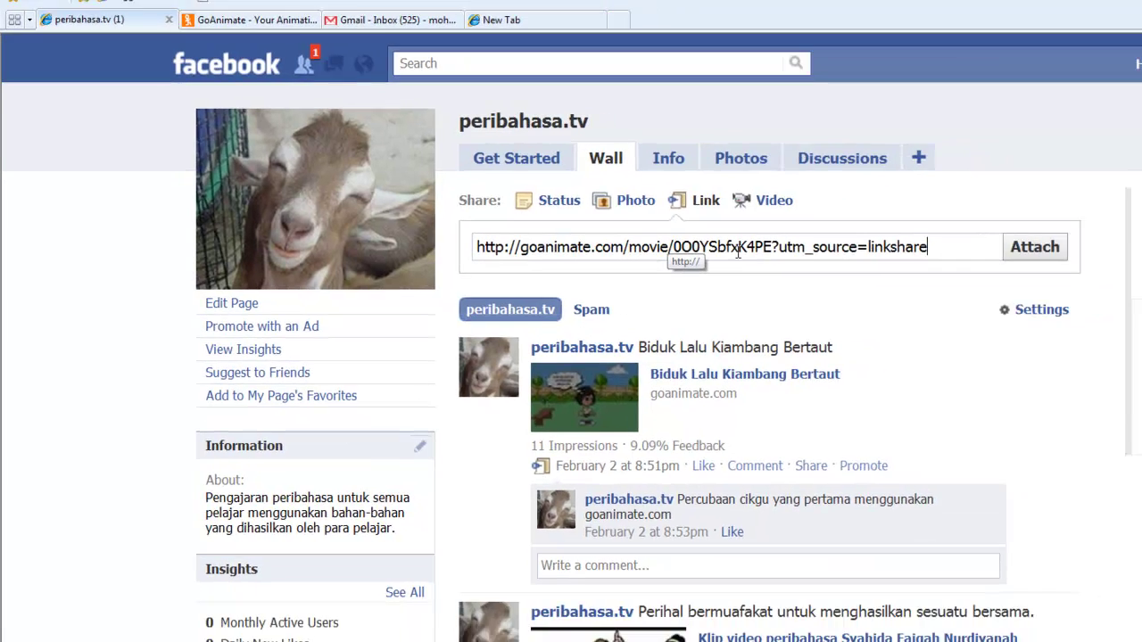
left_click(1135, 269)
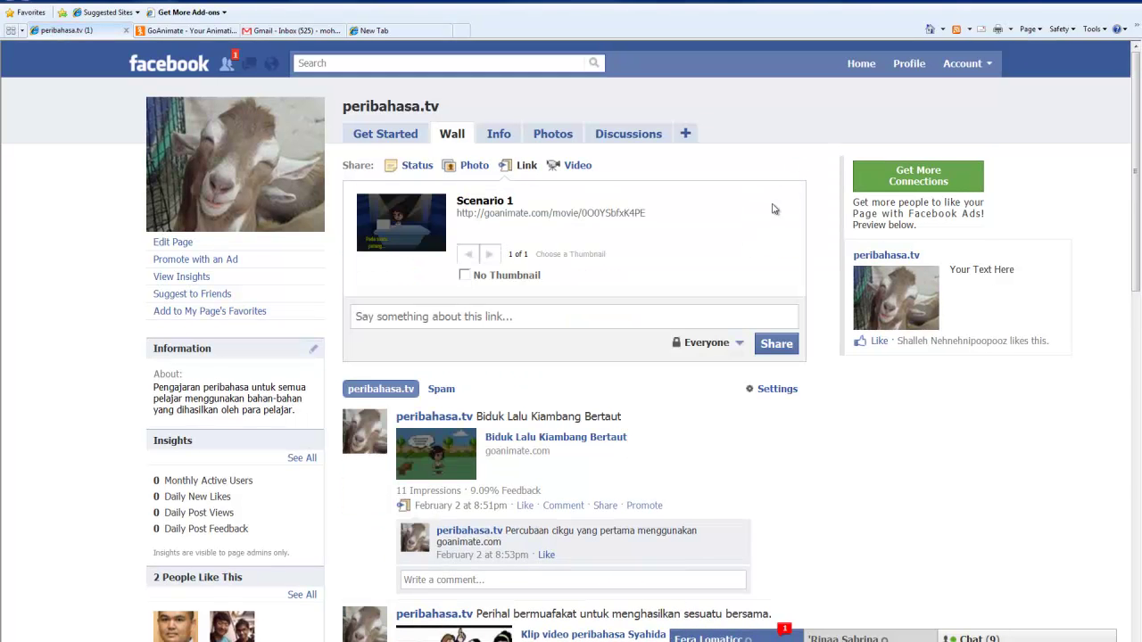
Step: Write the link post's comment as "Mulut tempayan - " followed by the student's name
left_click(563, 314)
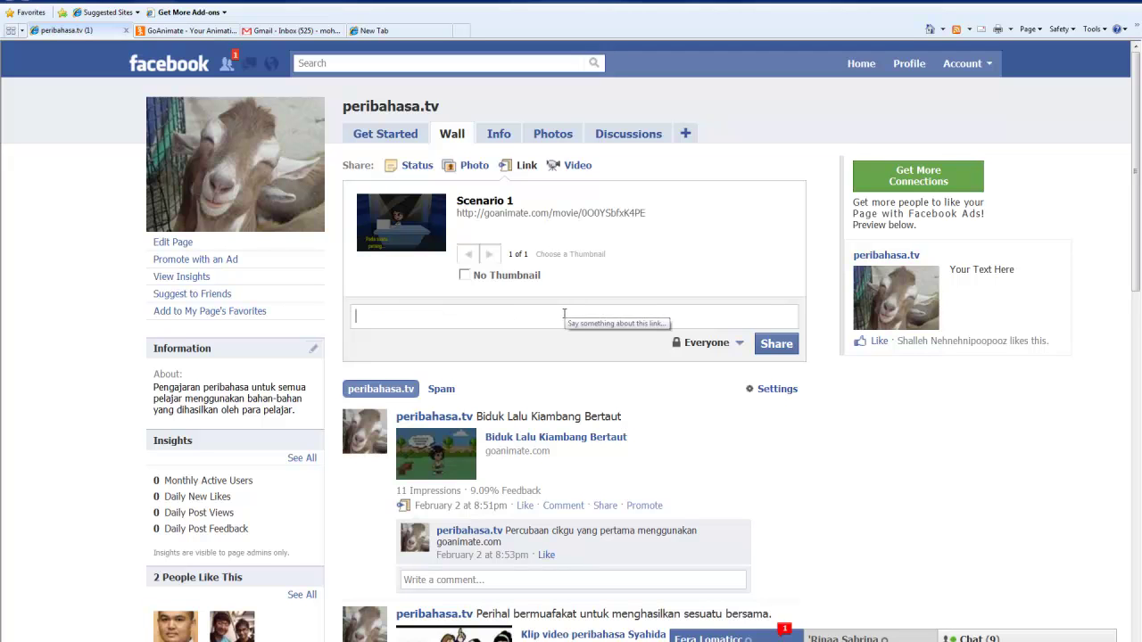
type("Bua")
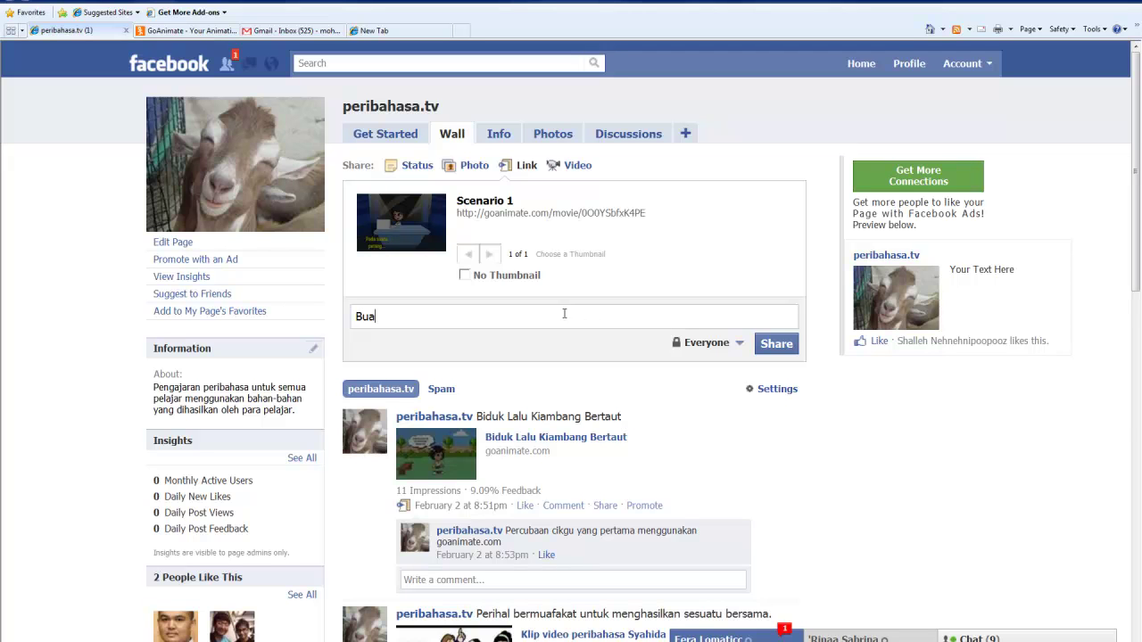
key("BackSpace")
key("BackSpace")
key("BackSpace")
type("Anak")
key("BackSpace")
key("BackSpace")
key("BackSpace")
key("BackSpace")
type("Mulut tempayan - Afiq")
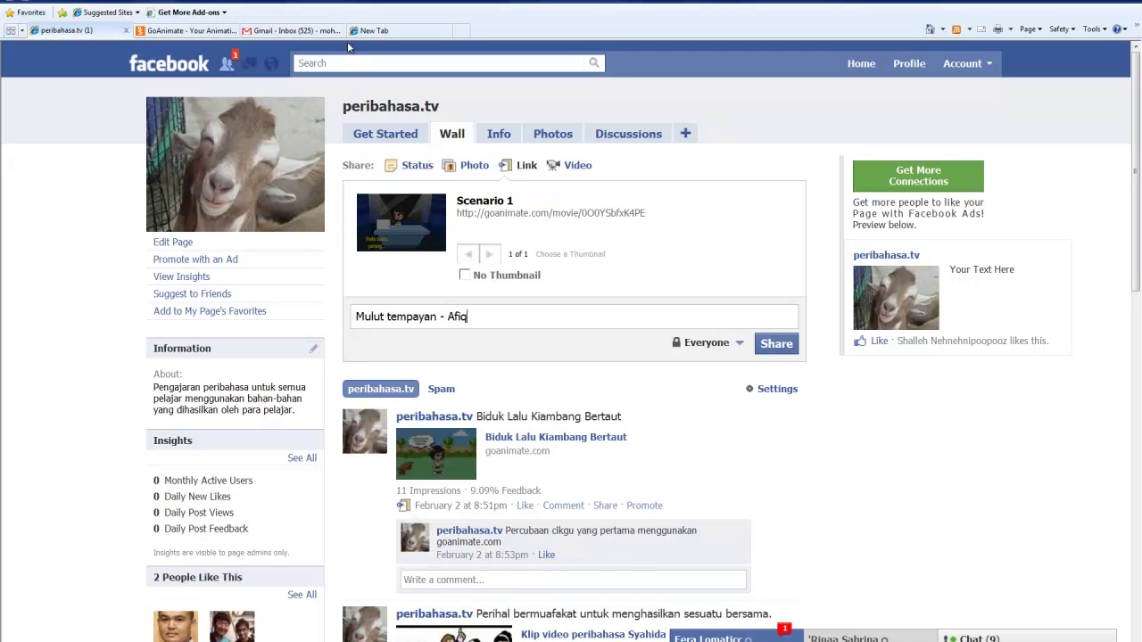
Step: Return to the list of saved animations on GoAnimate
left_click(209, 31)
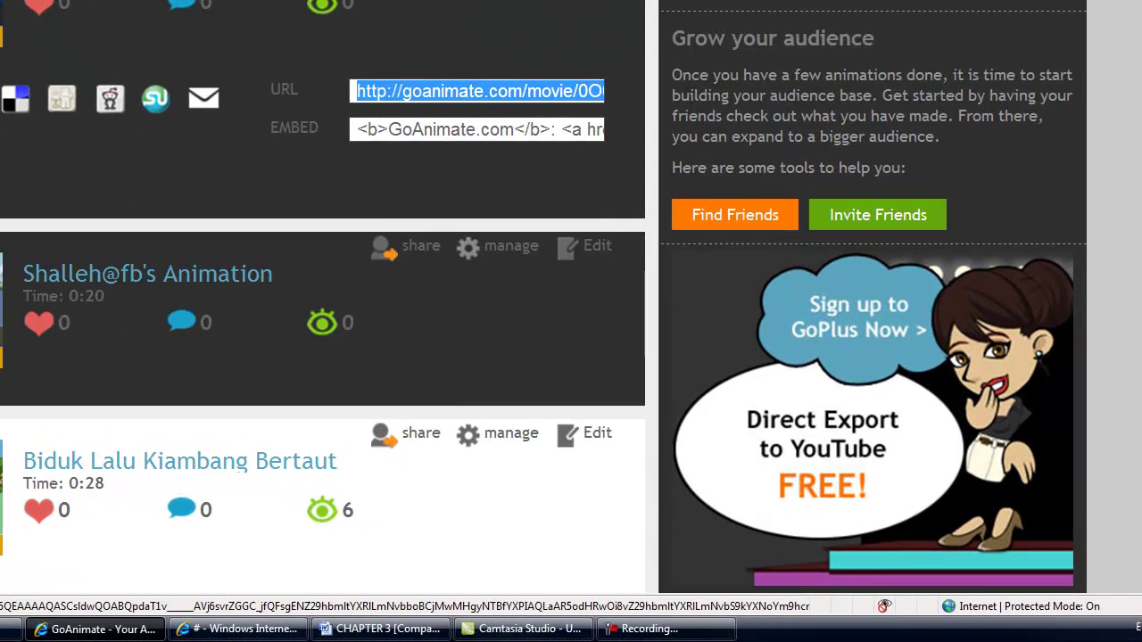
left_click(676, 629)
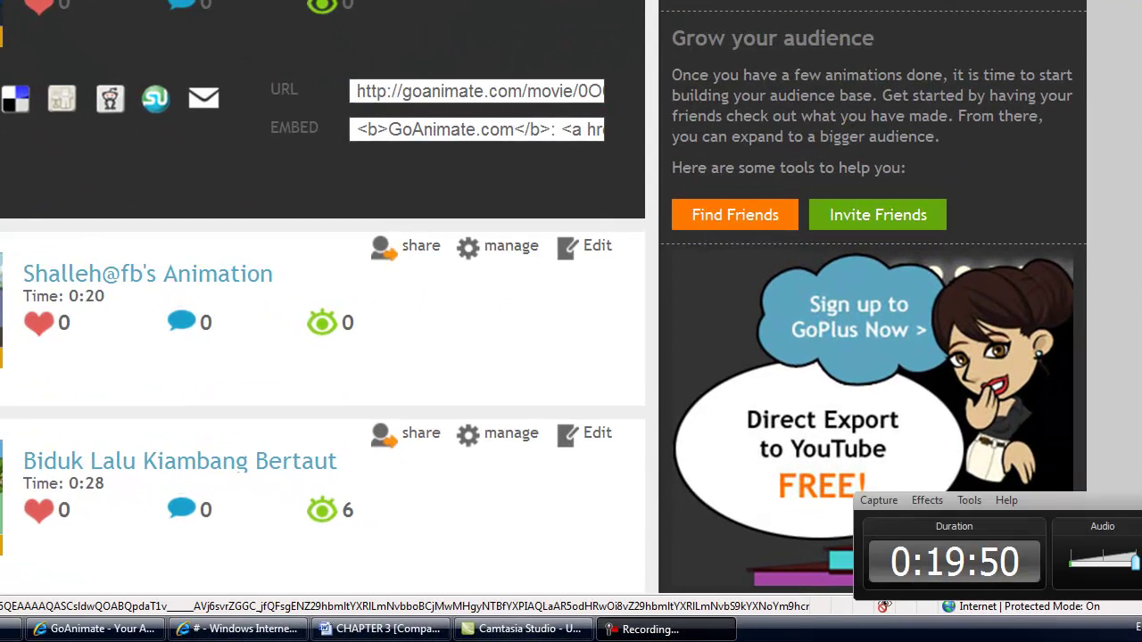